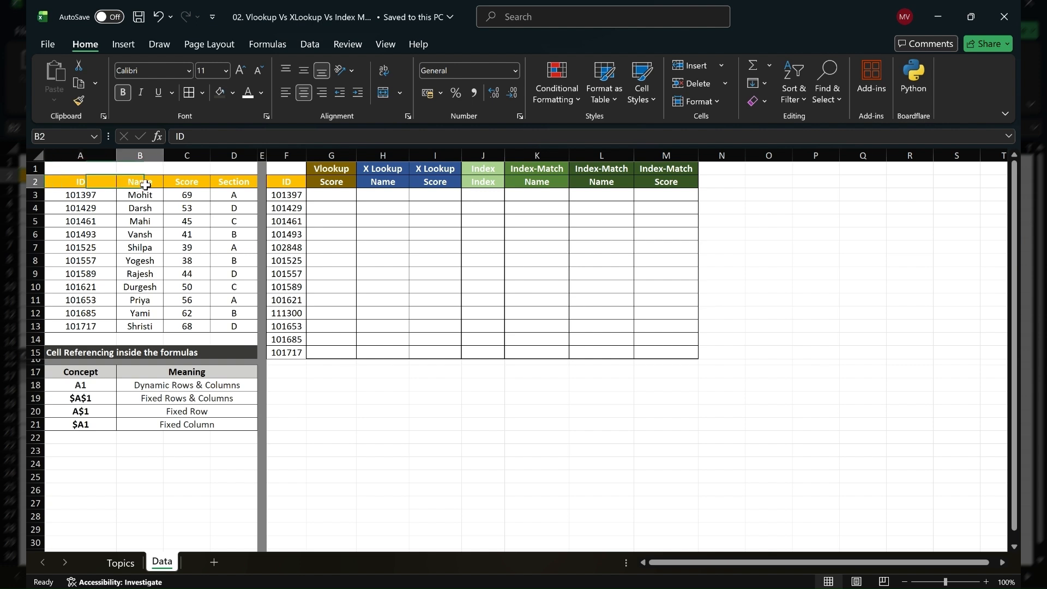
Review the source table's headers, the ID list in F2:F15, and the Vlookup, X Lookup, Index and Index-Match headers in row 1.
{"action": "left_click", "coordinate": [181, 185]}
{"action": "left_click", "coordinate": [225, 183]}
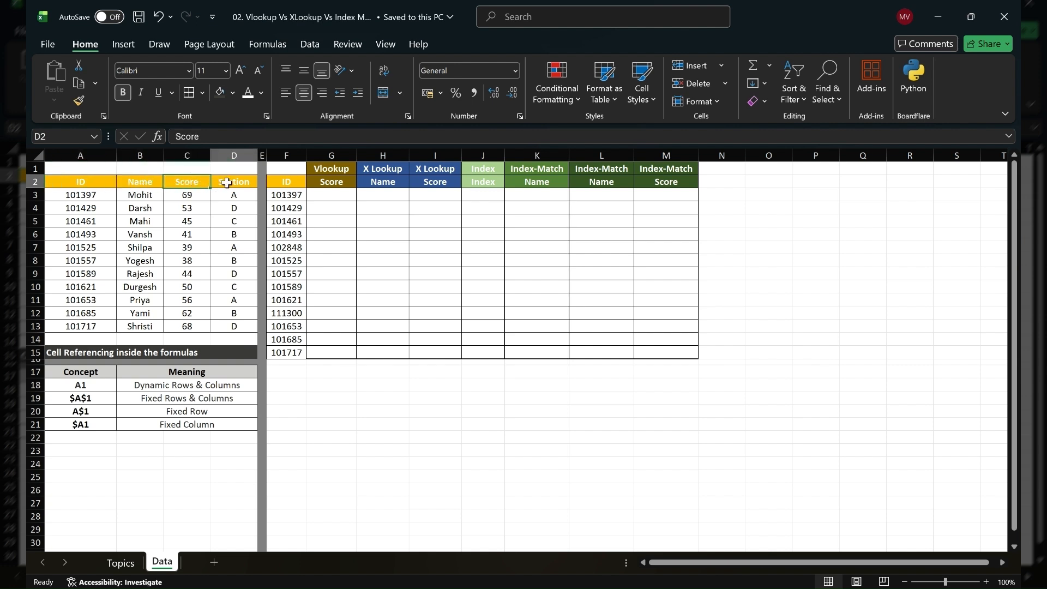
{"action": "left_click", "coordinate": [290, 184]}
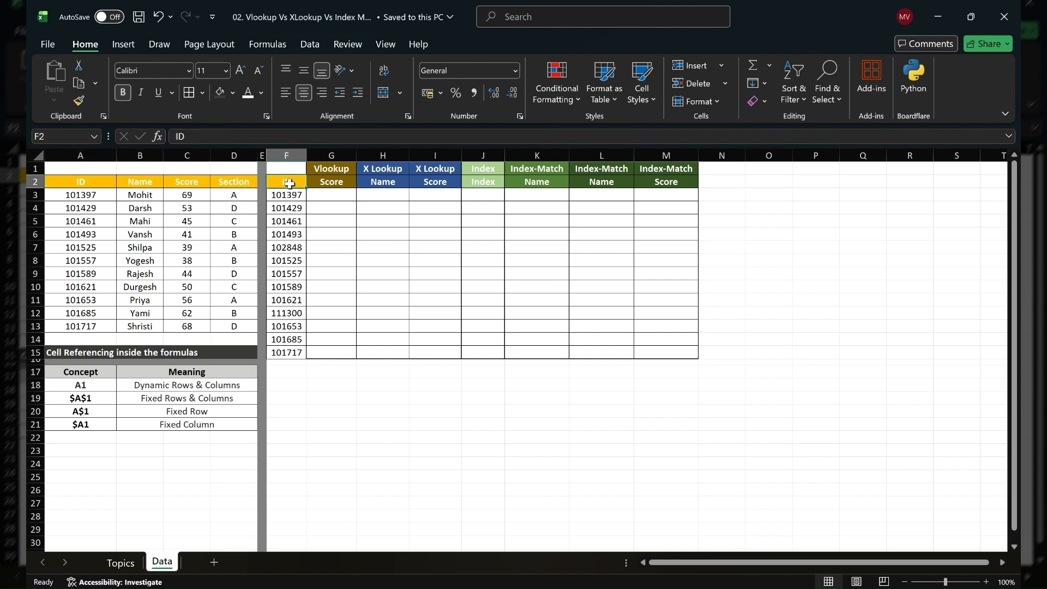
{"action": "left_click_drag", "start_coordinate": [290, 183], "coordinate": [300, 349]}
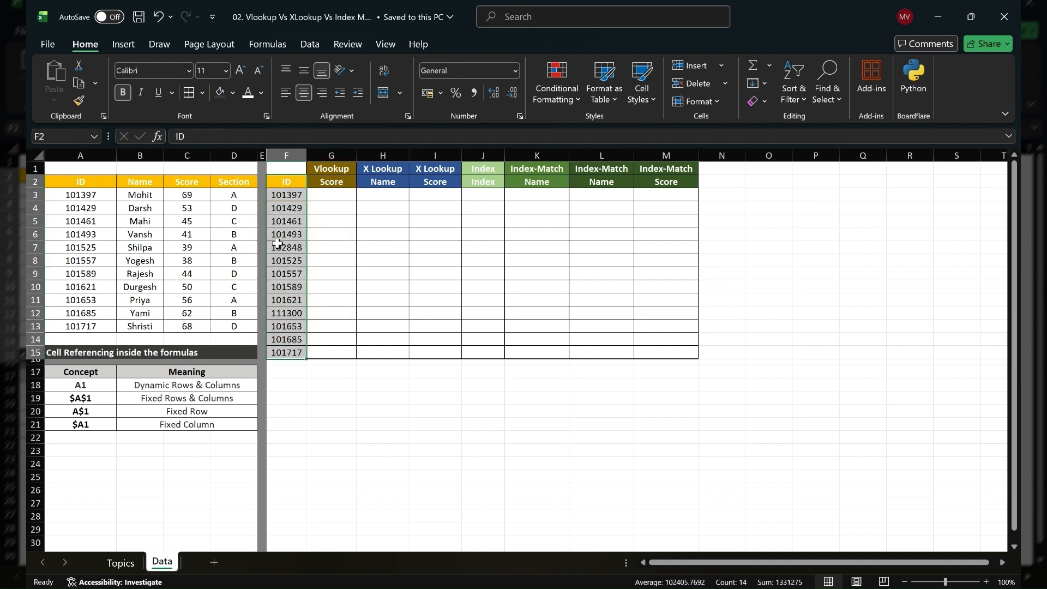
{"action": "left_click", "coordinate": [325, 172]}
{"action": "left_click_drag", "start_coordinate": [379, 174], "coordinate": [448, 173]}
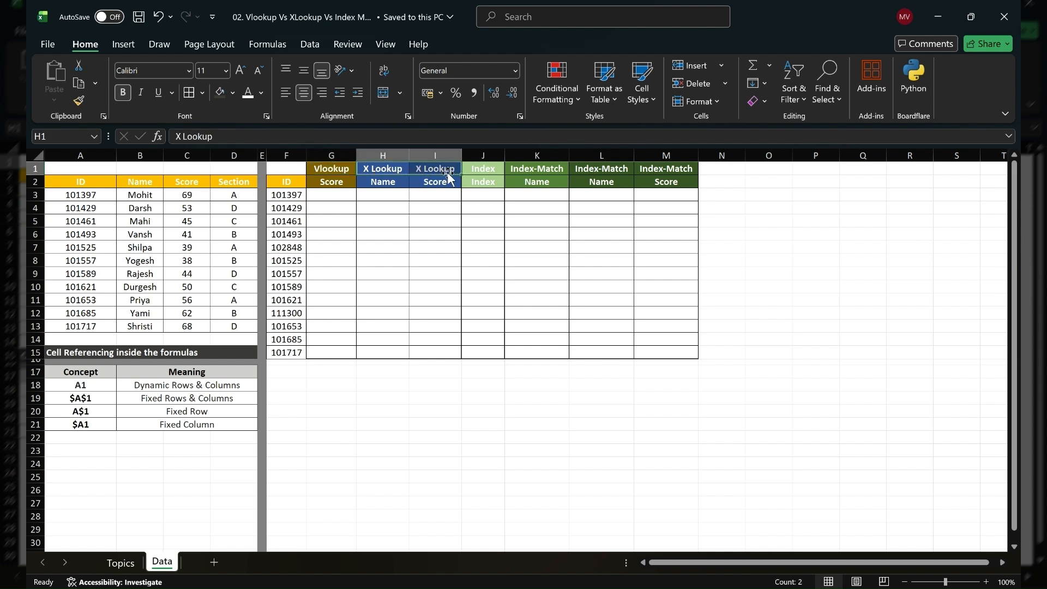
{"action": "left_click", "coordinate": [478, 172]}
{"action": "left_click_drag", "start_coordinate": [536, 170], "coordinate": [649, 170]}
{"action": "left_click", "coordinate": [338, 170]}
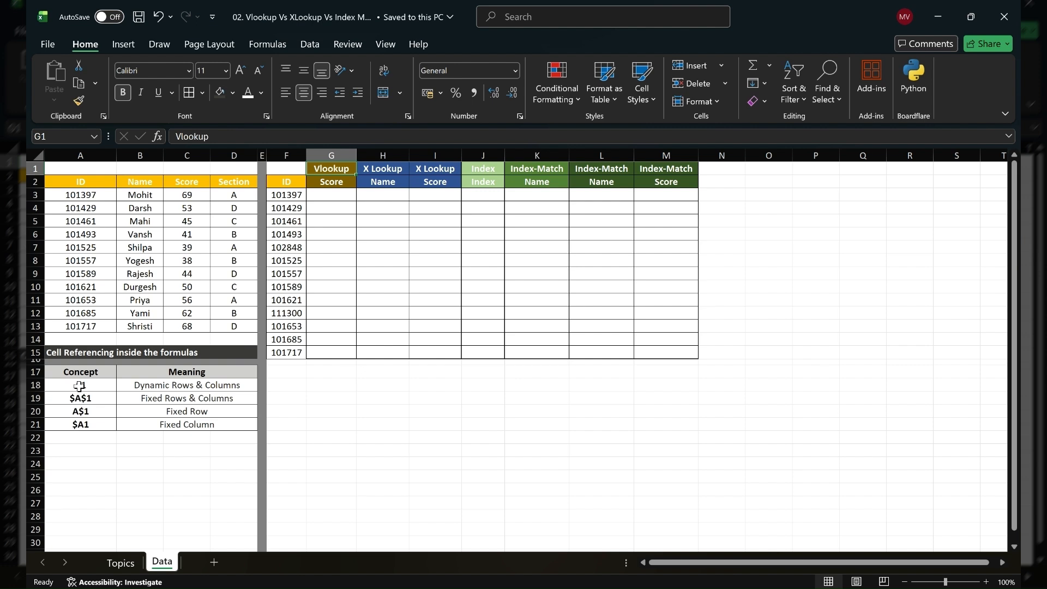
Read through the cell referencing table in A15:D21, covering the A1, $A$1, A$1 and $A1 concepts and their meanings.
{"action": "left_click", "coordinate": [71, 357]}
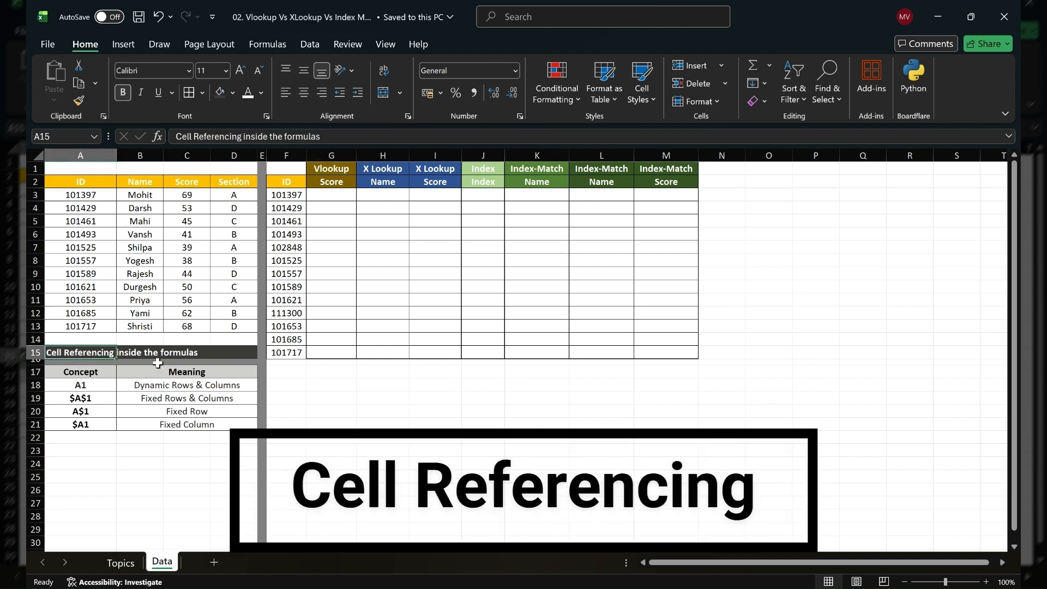
{"action": "left_click_drag", "start_coordinate": [82, 353], "coordinate": [229, 360]}
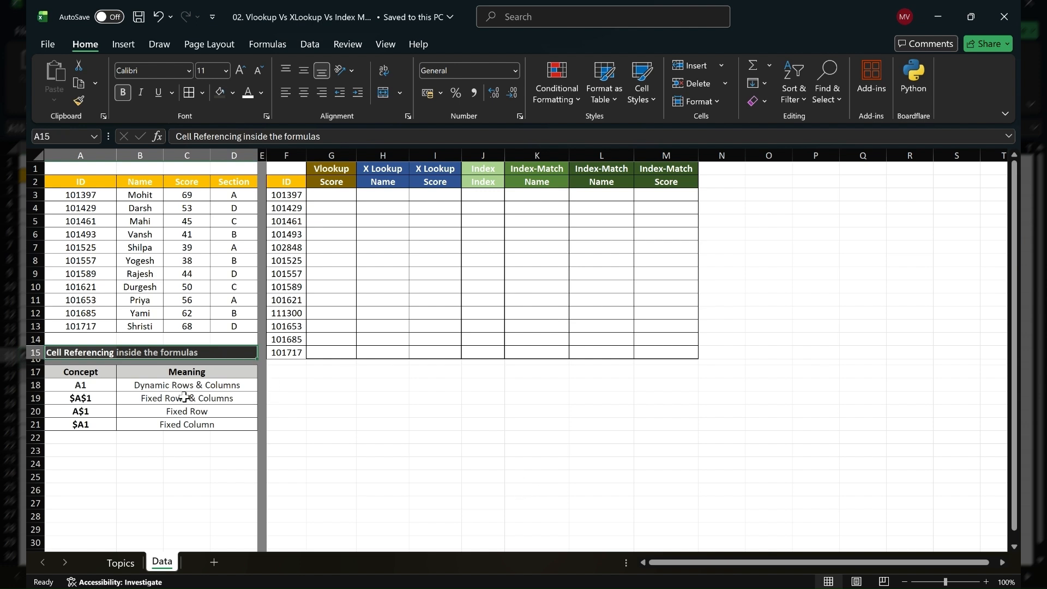
{"action": "left_click", "coordinate": [90, 386]}
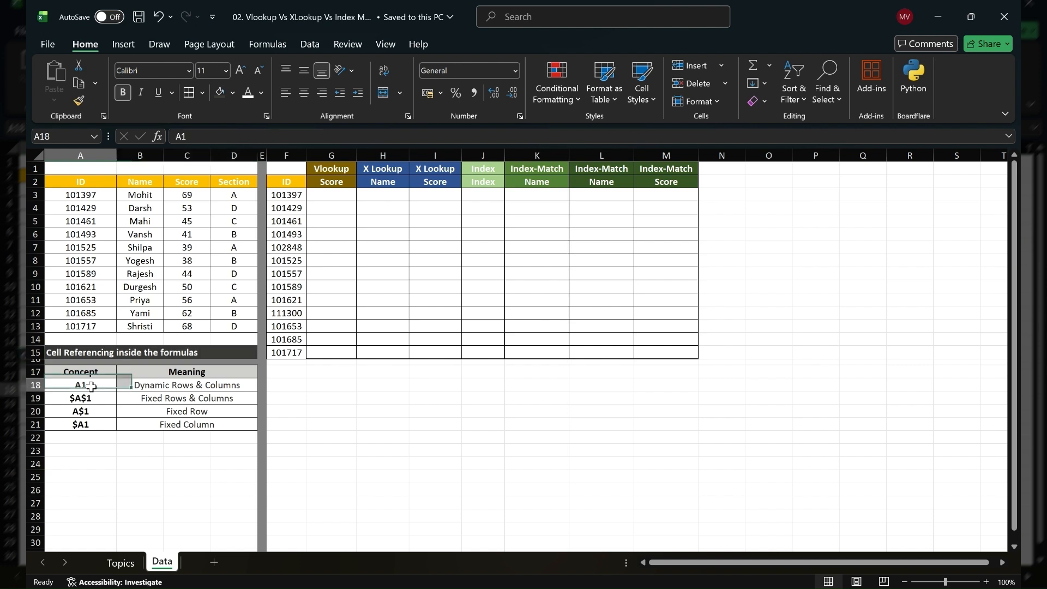
{"action": "left_click", "coordinate": [151, 389]}
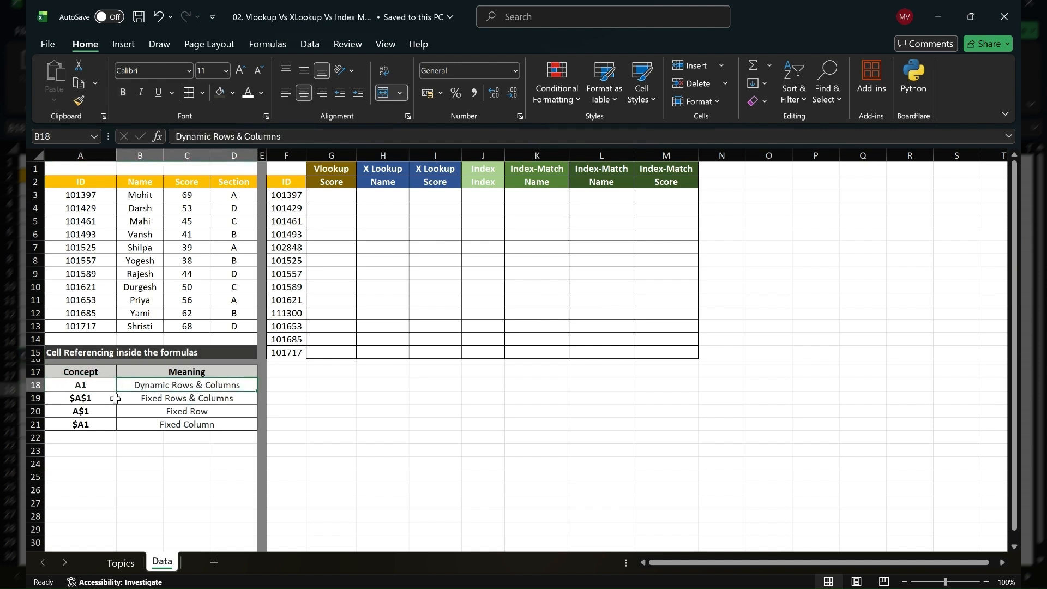
{"action": "left_click", "coordinate": [88, 402]}
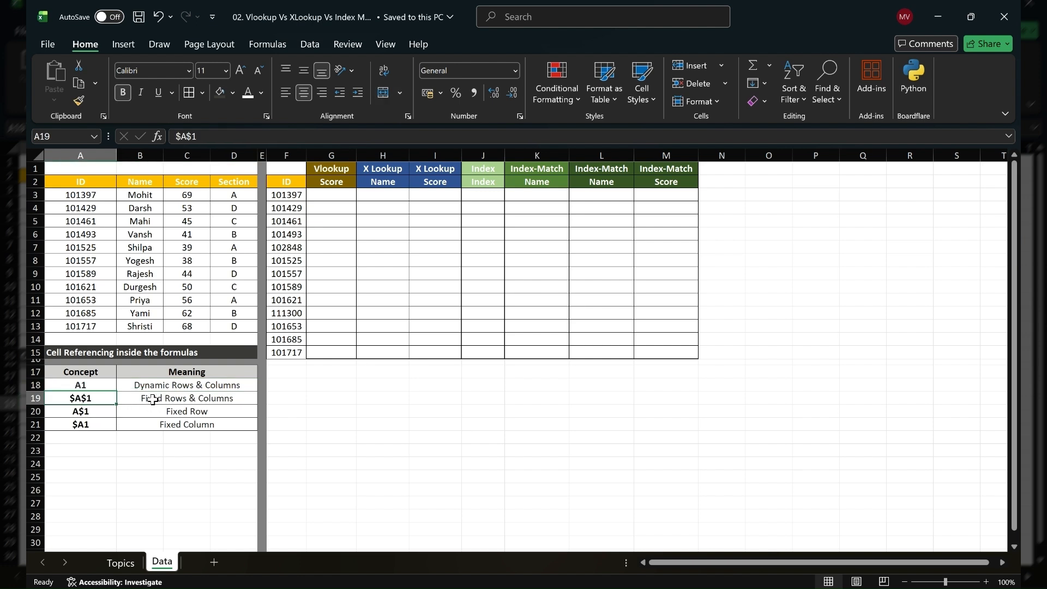
{"action": "left_click", "coordinate": [98, 410]}
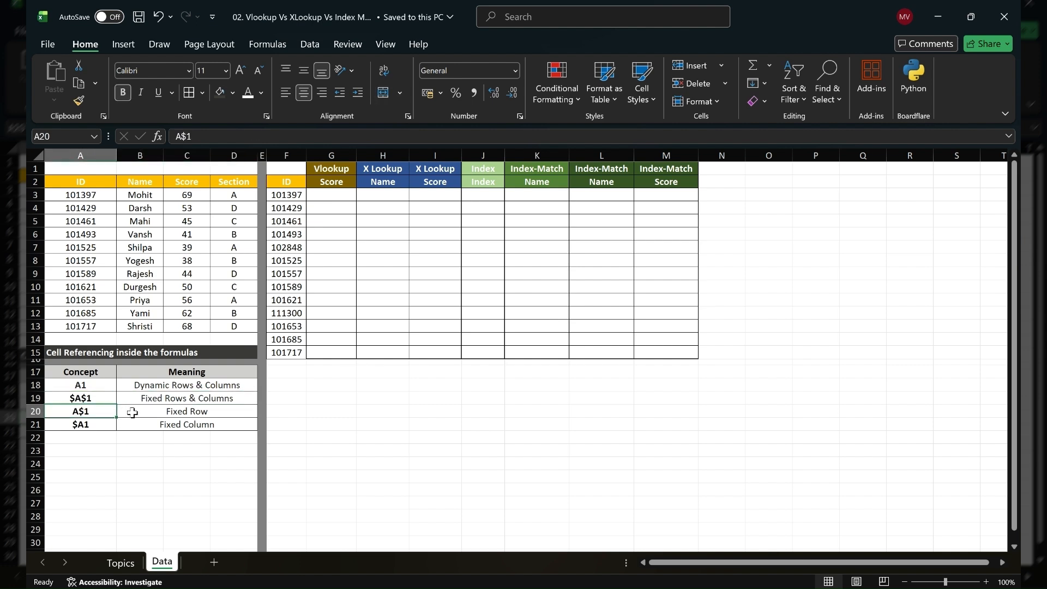
{"action": "left_click", "coordinate": [123, 413]}
{"action": "left_click_drag", "start_coordinate": [94, 426], "coordinate": [132, 429]}
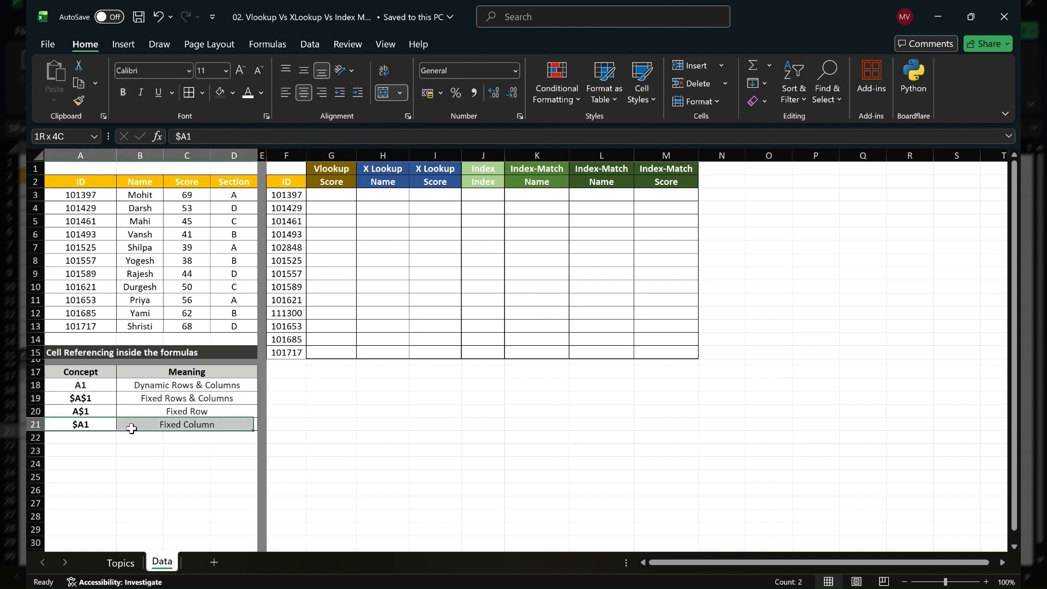
{"action": "left_click", "coordinate": [131, 428]}
{"action": "left_click_drag", "start_coordinate": [91, 388], "coordinate": [180, 388]}
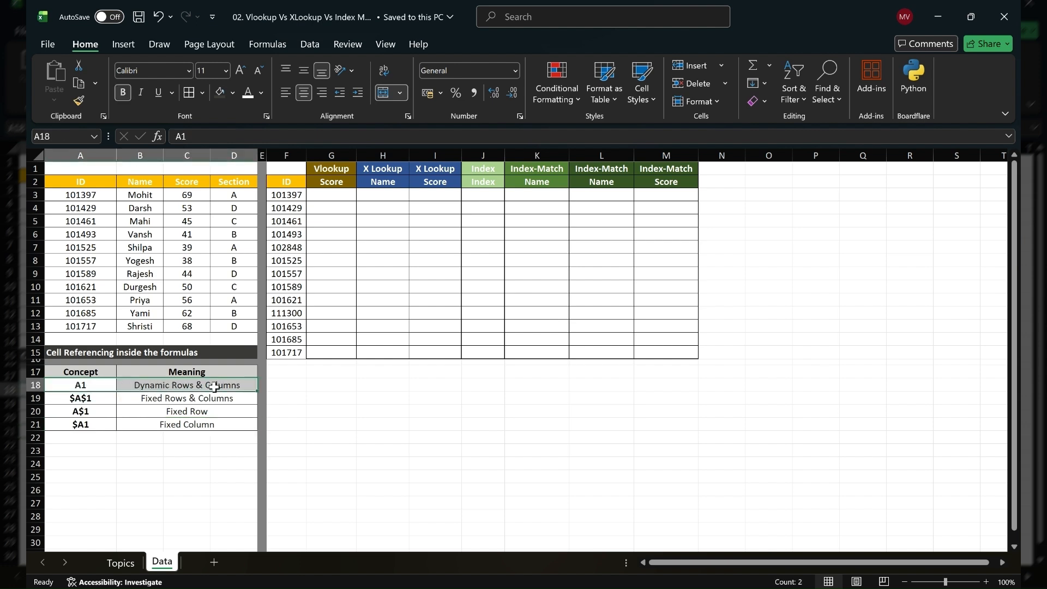
Enter the relative reference formula =A2 in cell G18.
{"action": "left_click", "coordinate": [319, 386]}
{"action": "type", "text": "="}
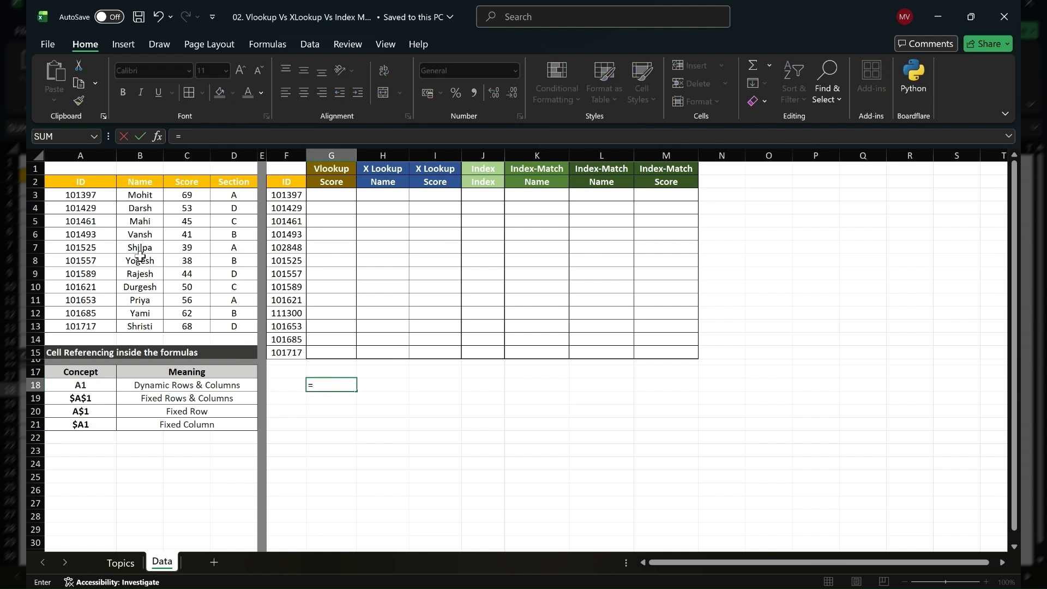
{"action": "left_click", "coordinate": [71, 183]}
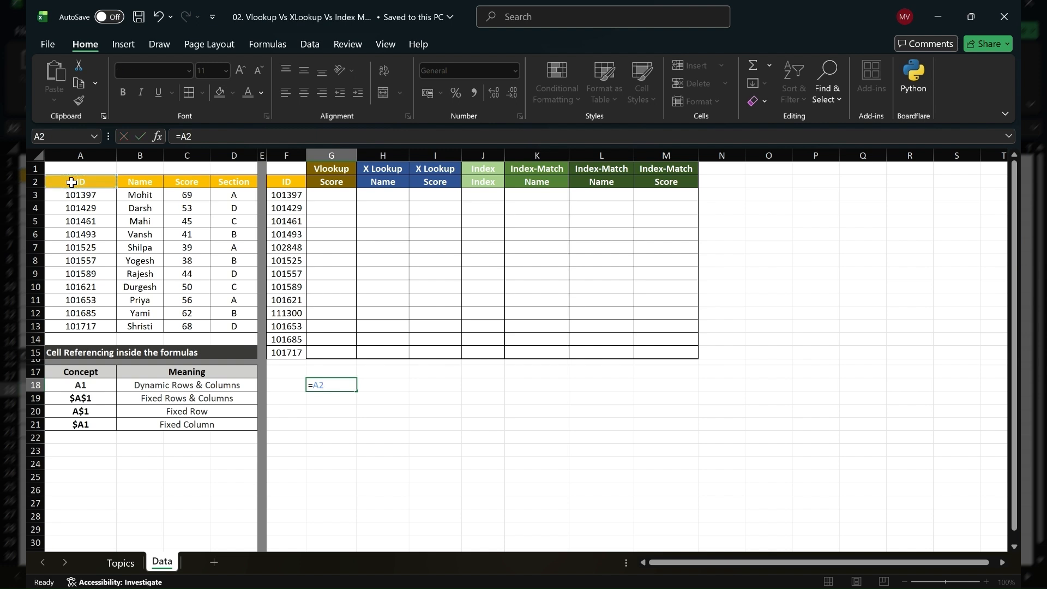
{"action": "key", "text": "Return"}
Copy the formula in G18 down to G21 and across to I18.
{"action": "left_click", "coordinate": [327, 384]}
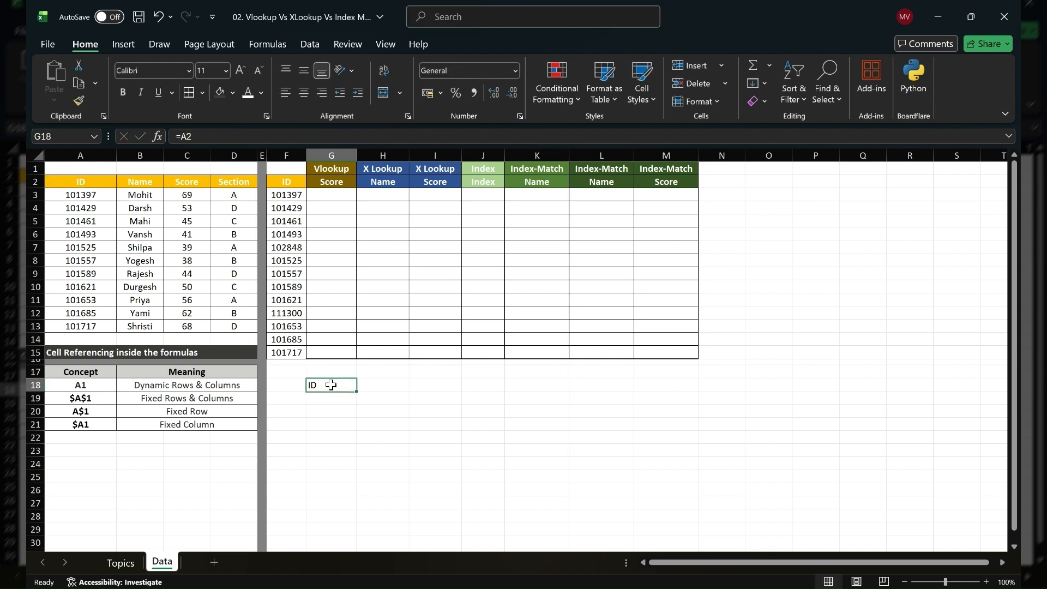
{"action": "left_click_drag", "start_coordinate": [356, 391], "coordinate": [355, 430]}
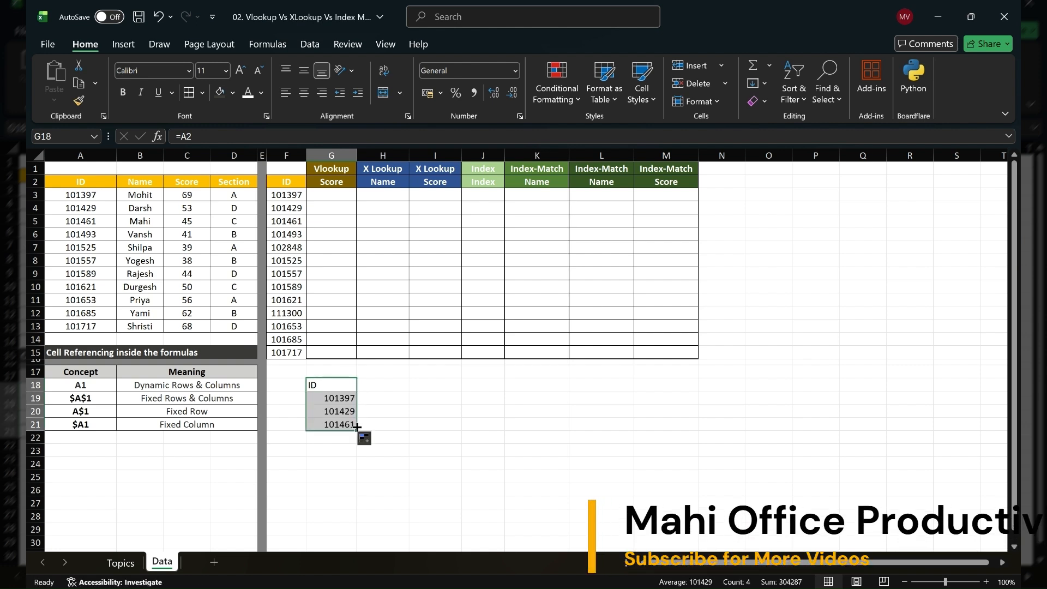
{"action": "left_click", "coordinate": [350, 388]}
{"action": "left_click_drag", "start_coordinate": [358, 391], "coordinate": [444, 392]}
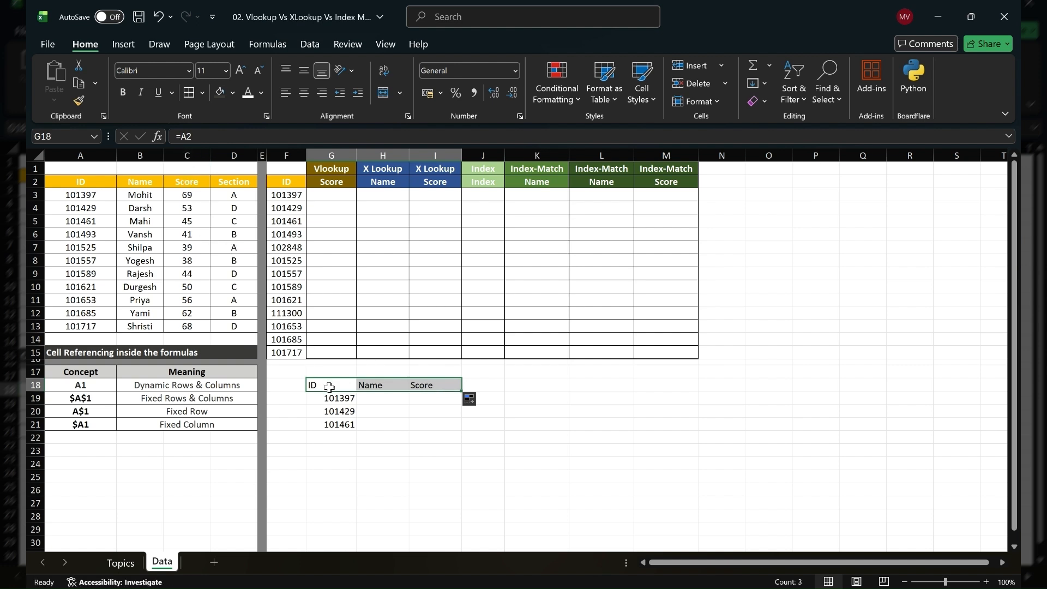
Change the formula in G19 to the fully absolute reference =$A$3.
{"action": "left_click", "coordinate": [329, 387]}
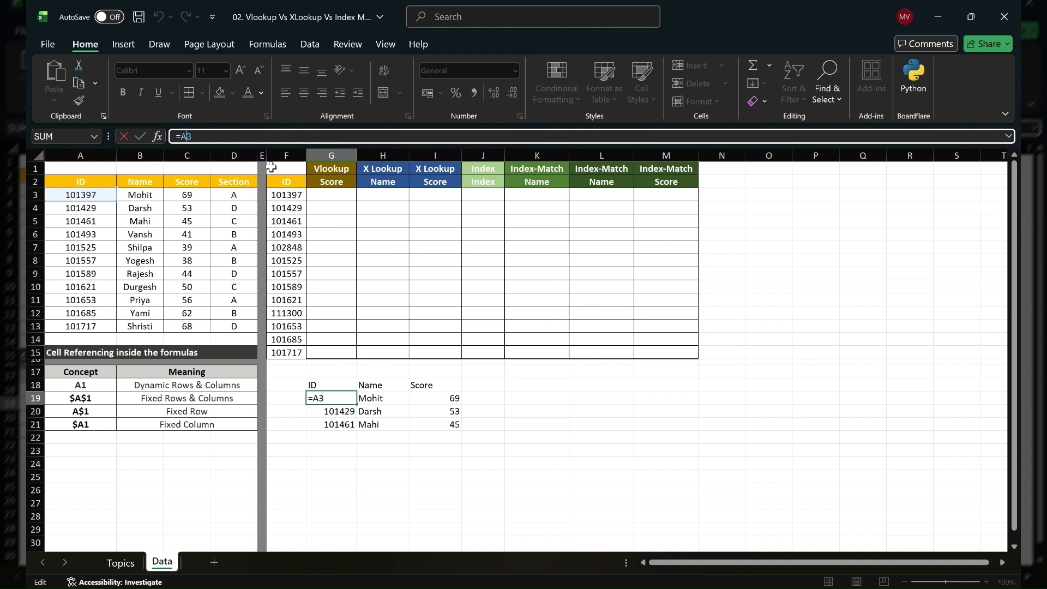
{"action": "type", "text": "4"}
{"action": "key", "text": "BackSpace"}
{"action": "type", "text": "4"}
{"action": "key", "text": "BackSpace"}
{"action": "type", "text": "4"}
{"action": "key", "text": "Delete"}
{"action": "key", "text": "F4"}
{"action": "key", "text": "Return"}
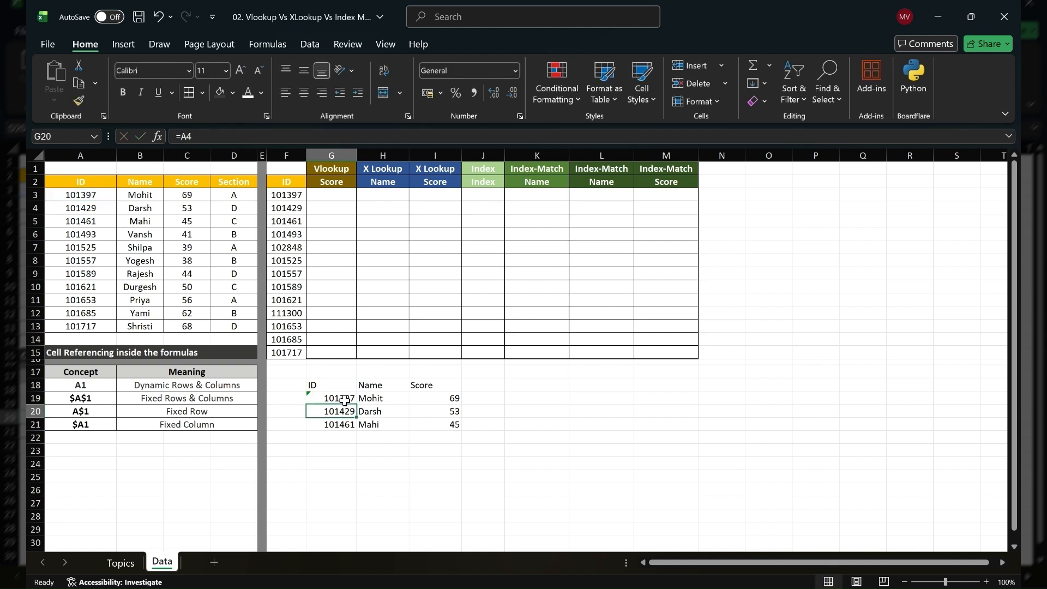
Copy the absolute formula from G19 across to I19 and down to G21, and from G20 across to I20.
{"action": "left_click", "coordinate": [345, 401]}
{"action": "left_click_drag", "start_coordinate": [355, 406], "coordinate": [445, 403]}
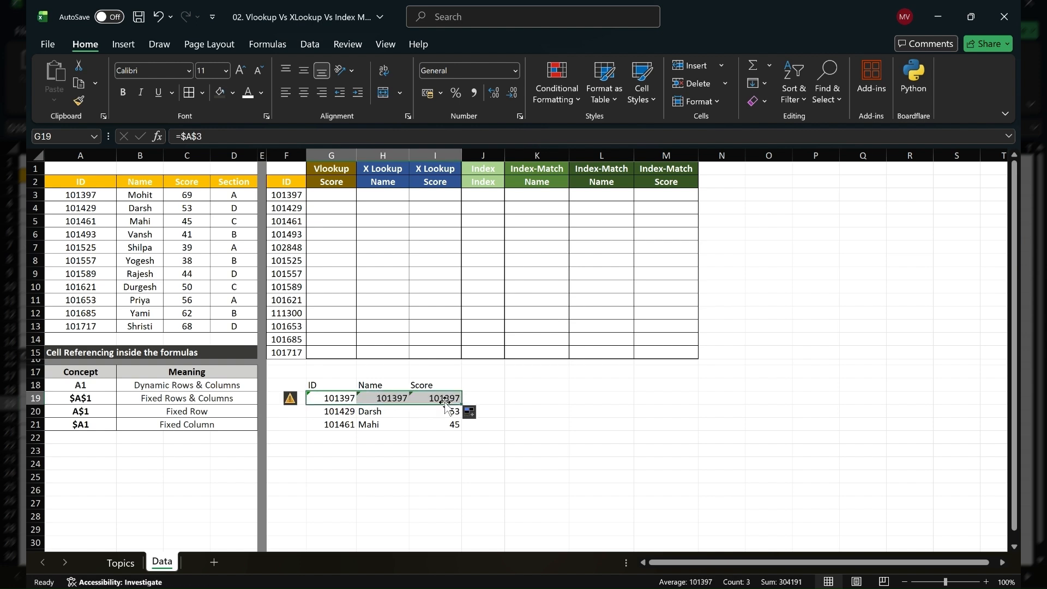
{"action": "left_click", "coordinate": [350, 398]}
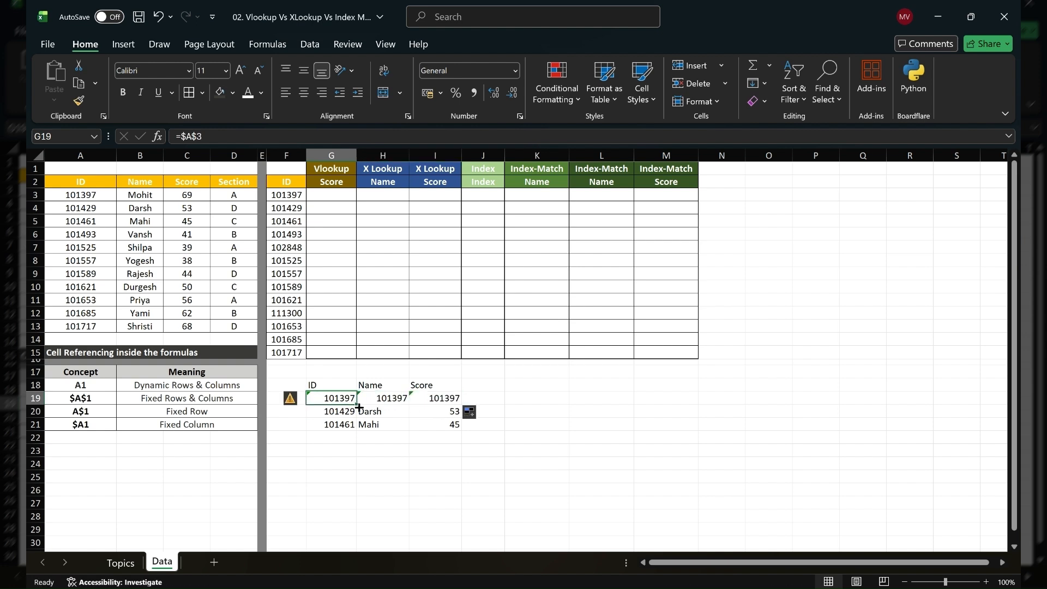
{"action": "left_click_drag", "start_coordinate": [356, 405], "coordinate": [355, 428]}
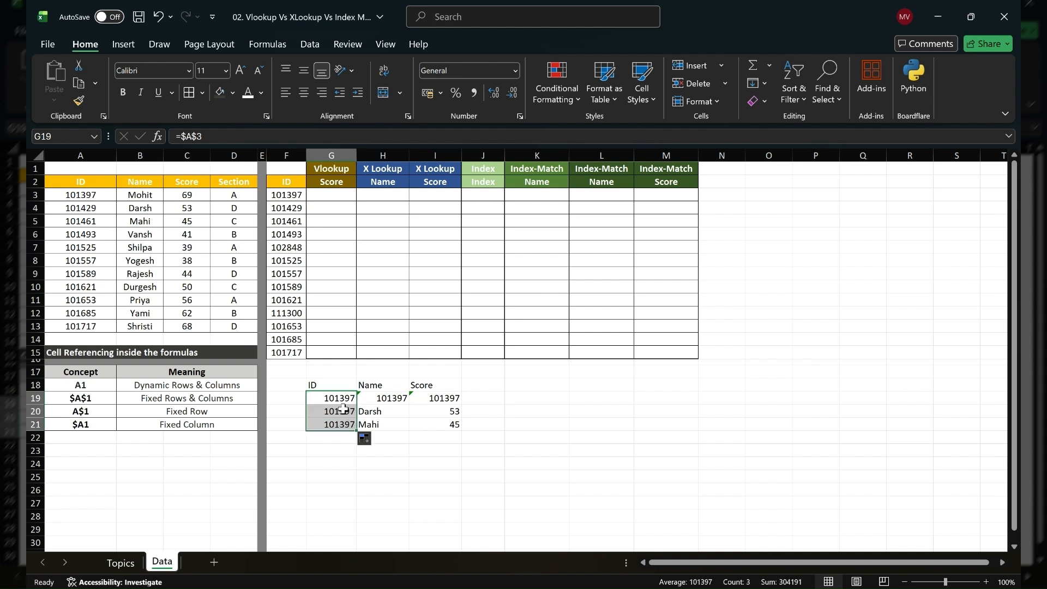
{"action": "left_click", "coordinate": [349, 413]}
{"action": "left_click_drag", "start_coordinate": [357, 415], "coordinate": [448, 420]}
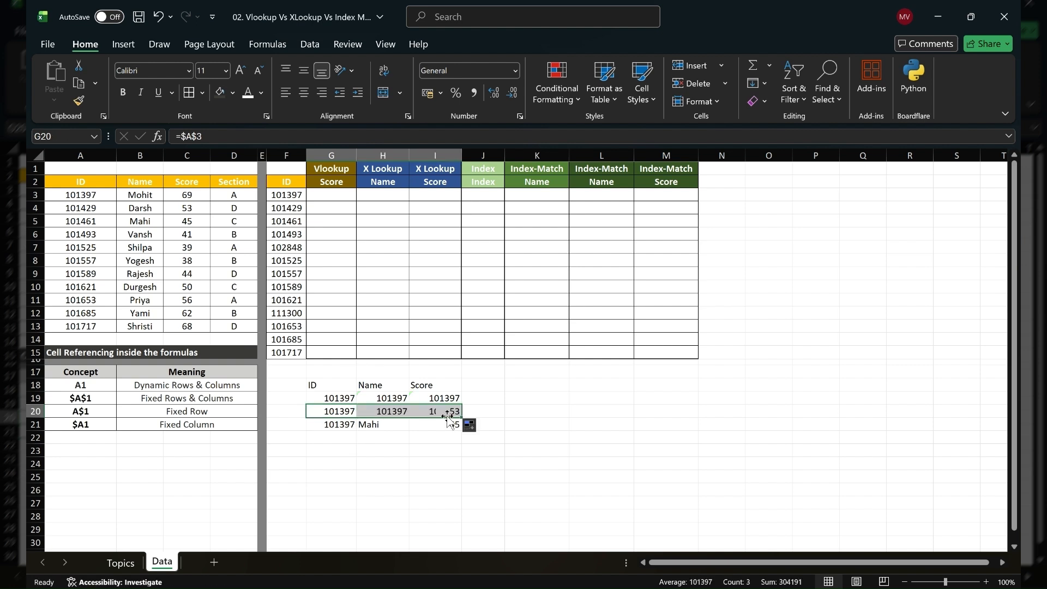
Check the copied formulas in G19:I20 and read the A$1 entry in the cell referencing table.
{"action": "left_click", "coordinate": [339, 404]}
{"action": "left_click", "coordinate": [377, 400]}
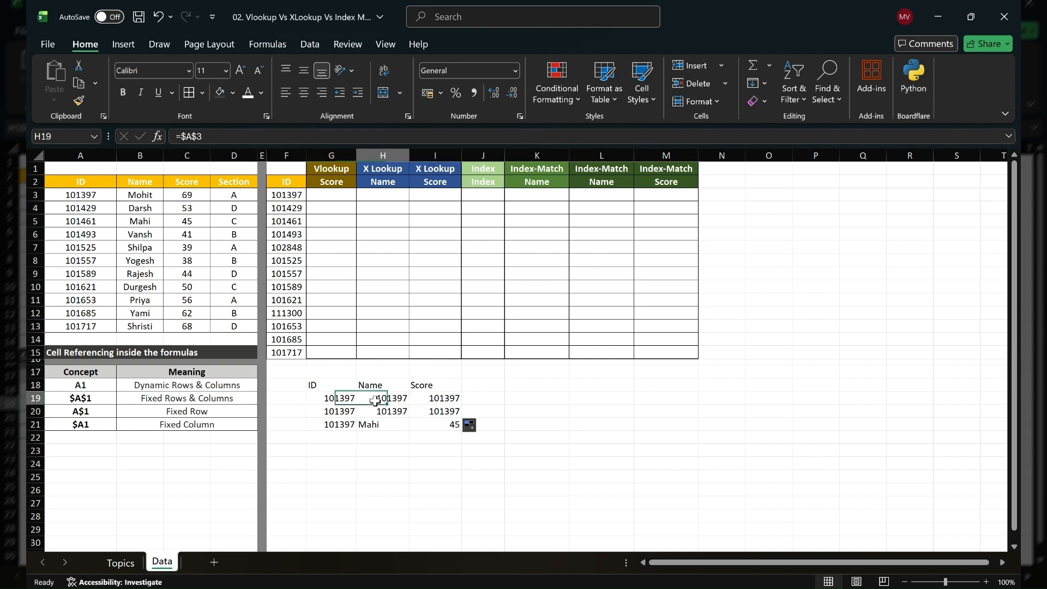
{"action": "left_click", "coordinate": [426, 400]}
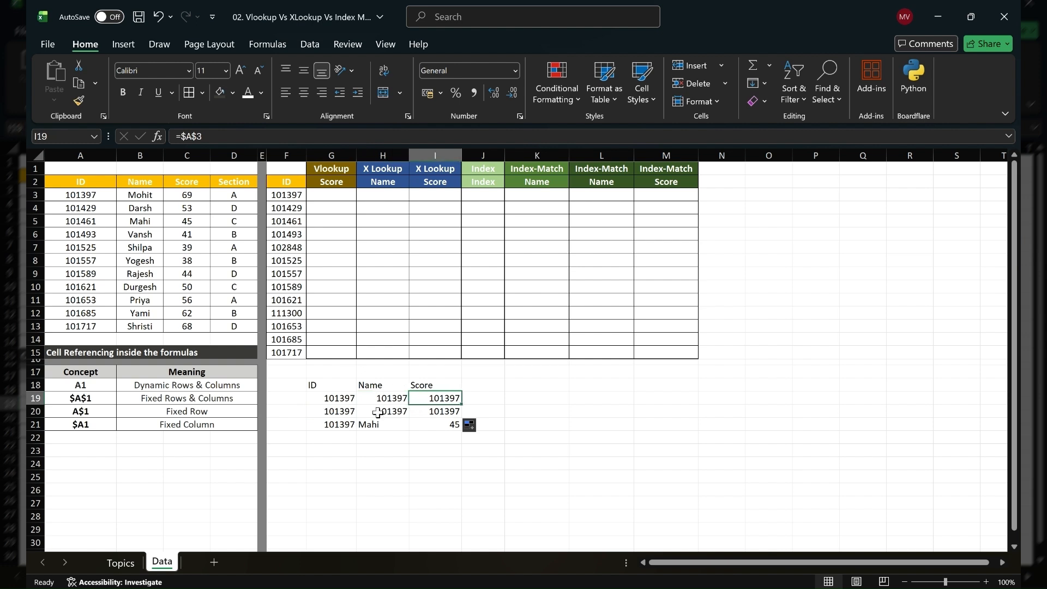
{"action": "left_click", "coordinate": [354, 415]}
{"action": "left_click", "coordinate": [375, 412]}
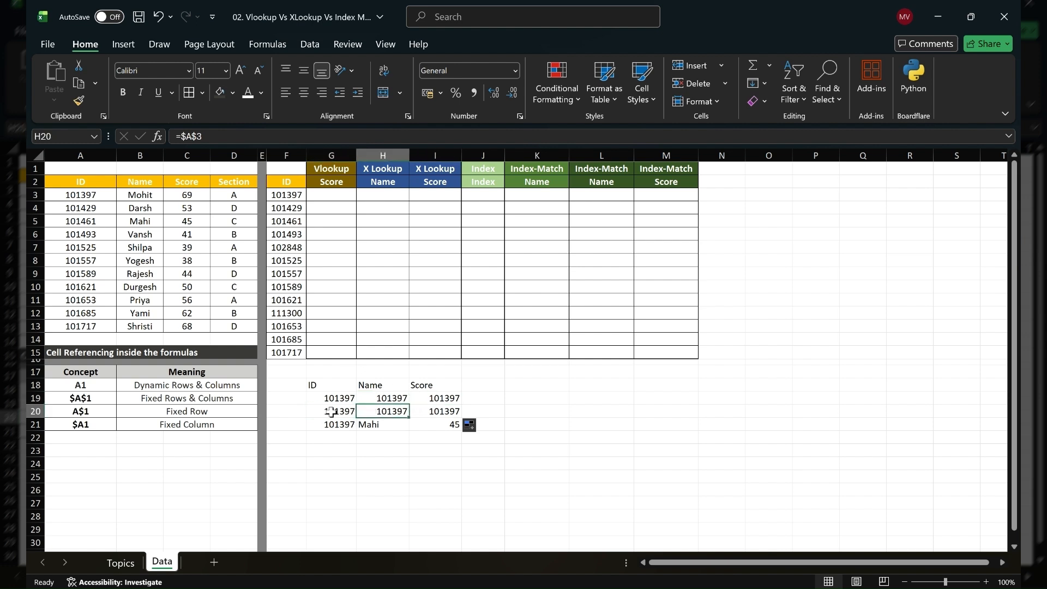
{"action": "left_click", "coordinate": [72, 414]}
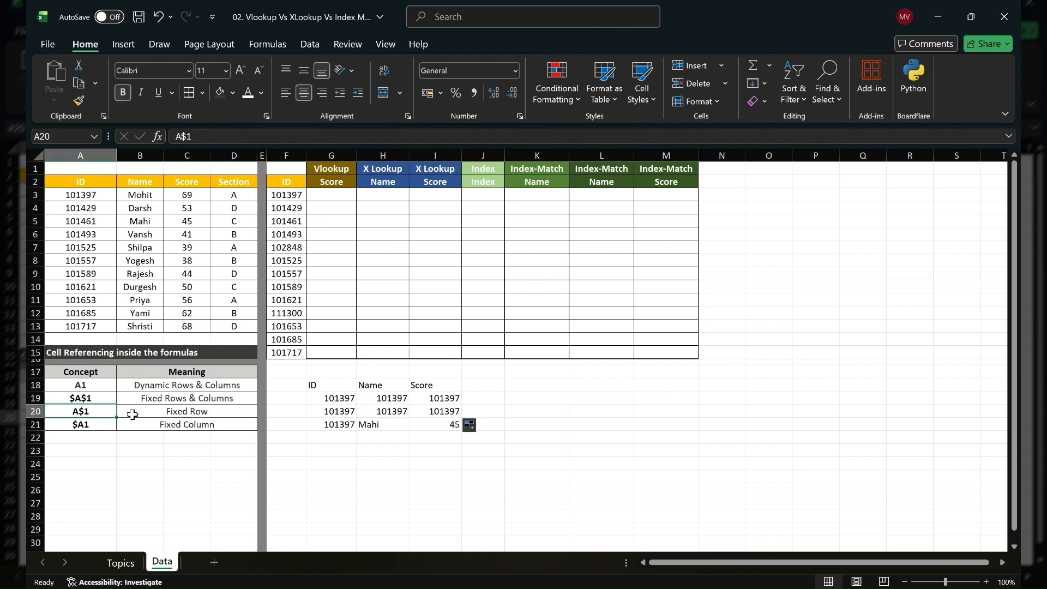
{"action": "left_click", "coordinate": [168, 410]}
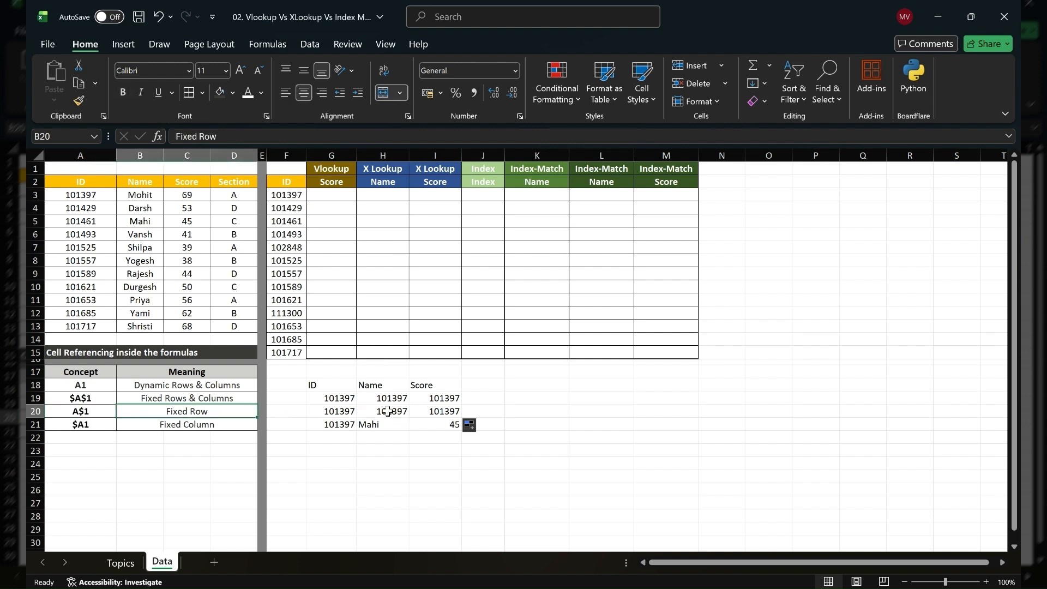
Enter the fixed-row reference formula =A$3 in cell K18 and reselect that cell.
{"action": "left_click", "coordinate": [528, 386]}
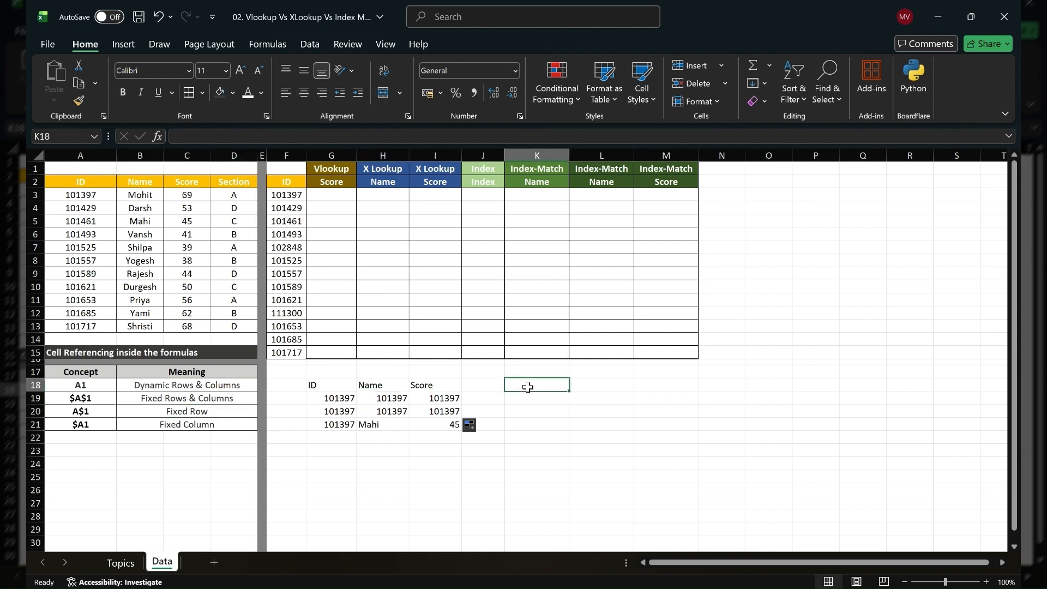
{"action": "type", "text": "="}
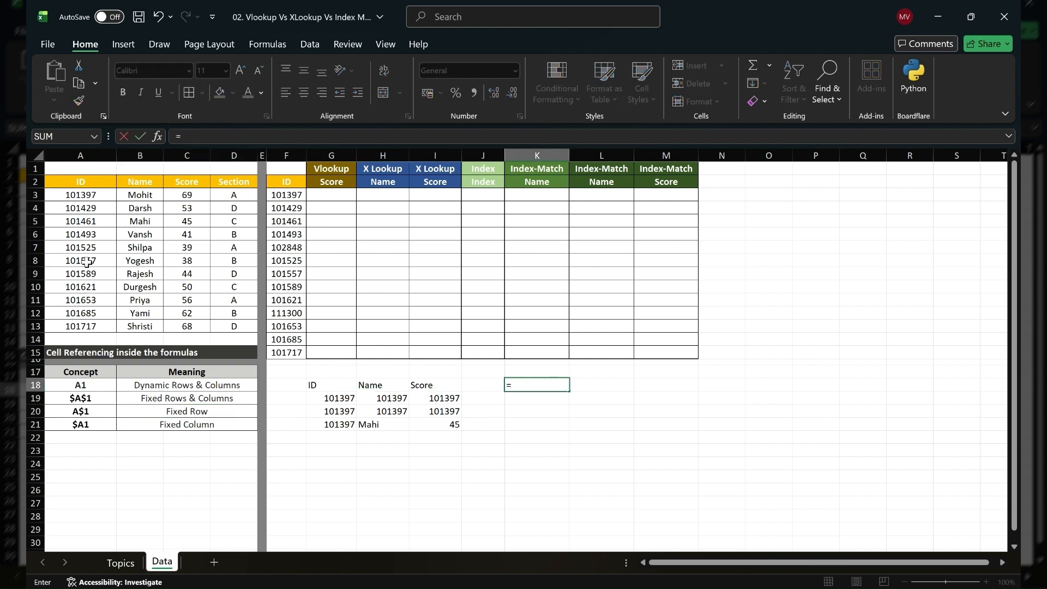
{"action": "left_click", "coordinate": [63, 196]}
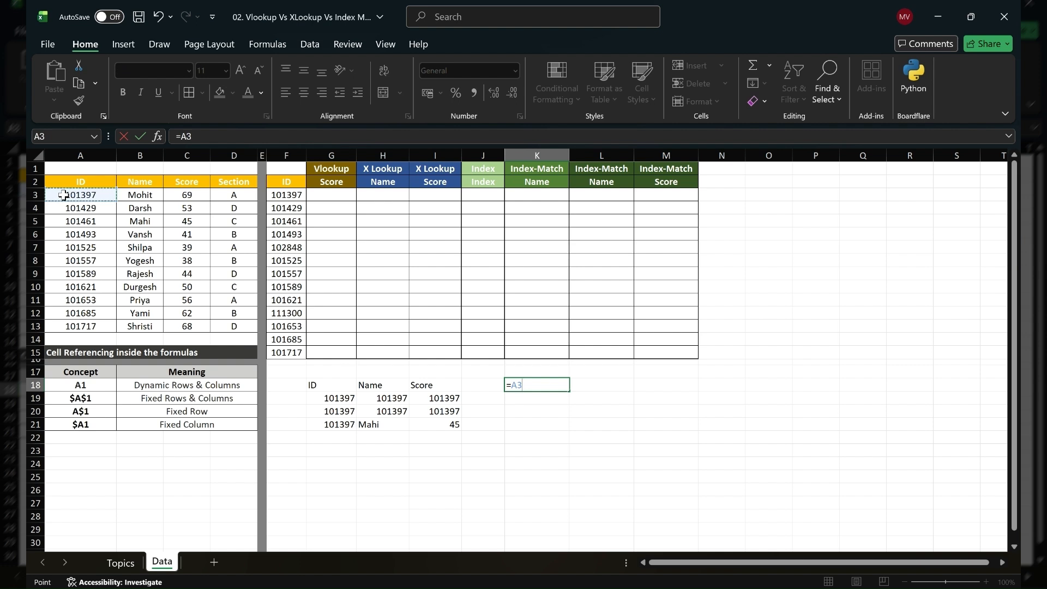
{"action": "left_click", "coordinate": [186, 137]}
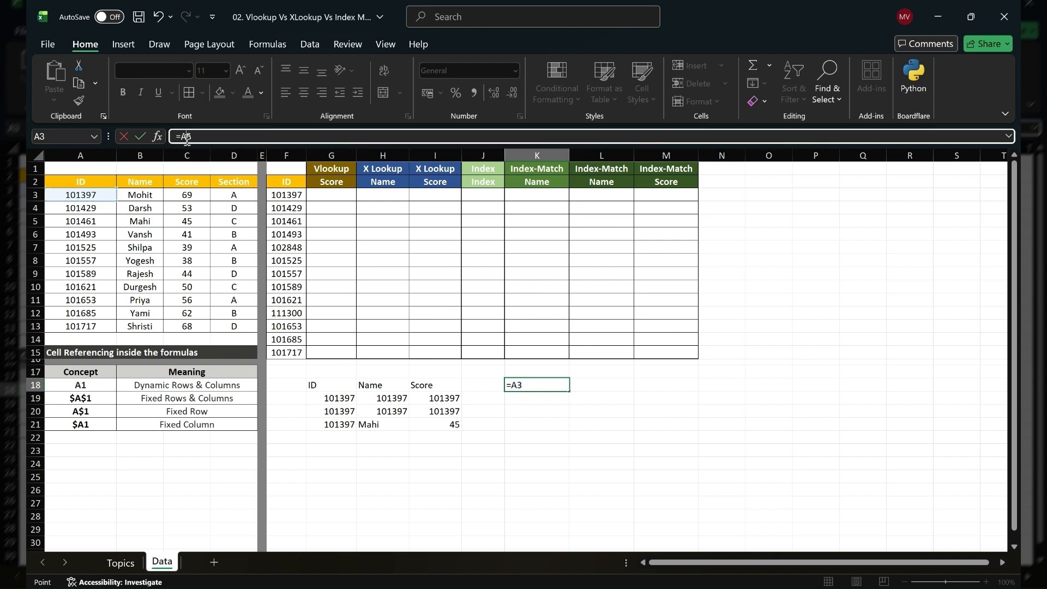
{"action": "key", "text": "F4"}
{"action": "key", "text": "F4"}
{"action": "left_click", "coordinate": [254, 136]}
{"action": "key", "text": "Return"}
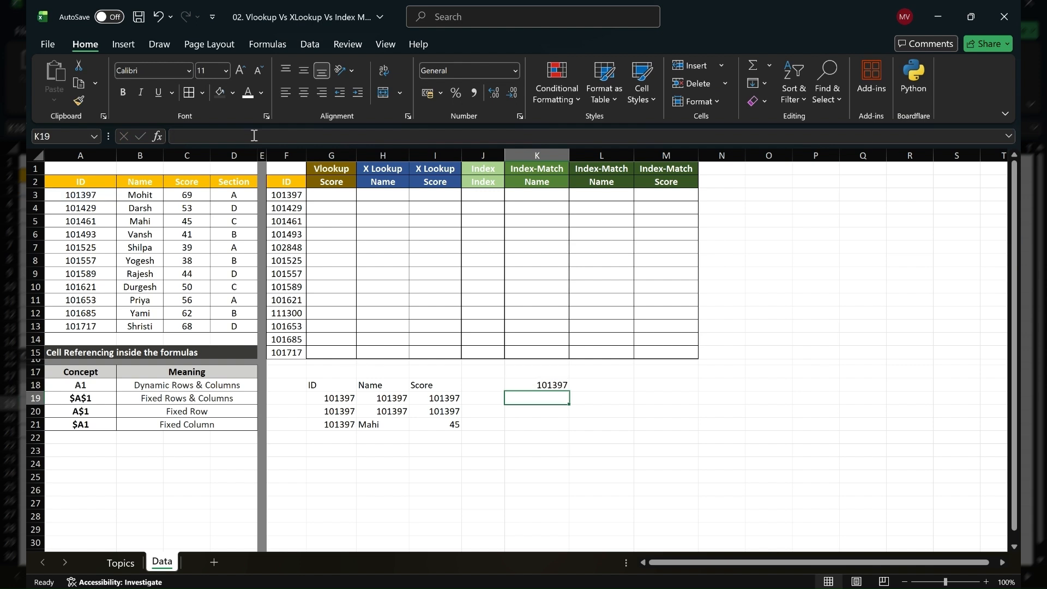
{"action": "left_click", "coordinate": [534, 386]}
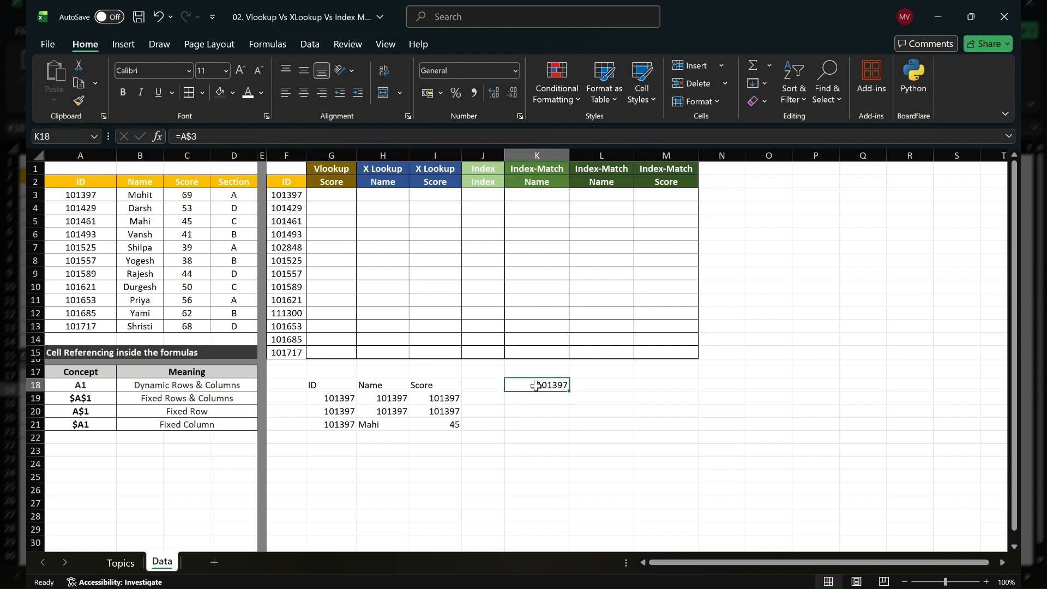
Copy the fixed-row formula from K18 down to K21 and check the formula in each copied cell.
{"action": "left_click_drag", "start_coordinate": [568, 390], "coordinate": [567, 428]}
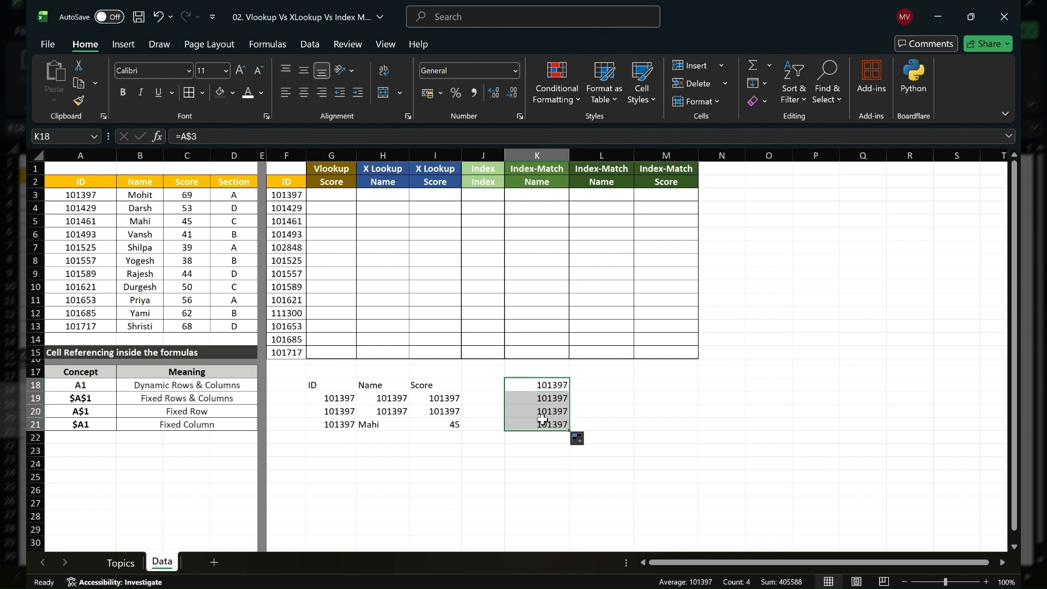
{"action": "left_click", "coordinate": [534, 387]}
{"action": "key", "text": "Down"}
{"action": "key", "text": "Down"}
{"action": "key", "text": "Down"}
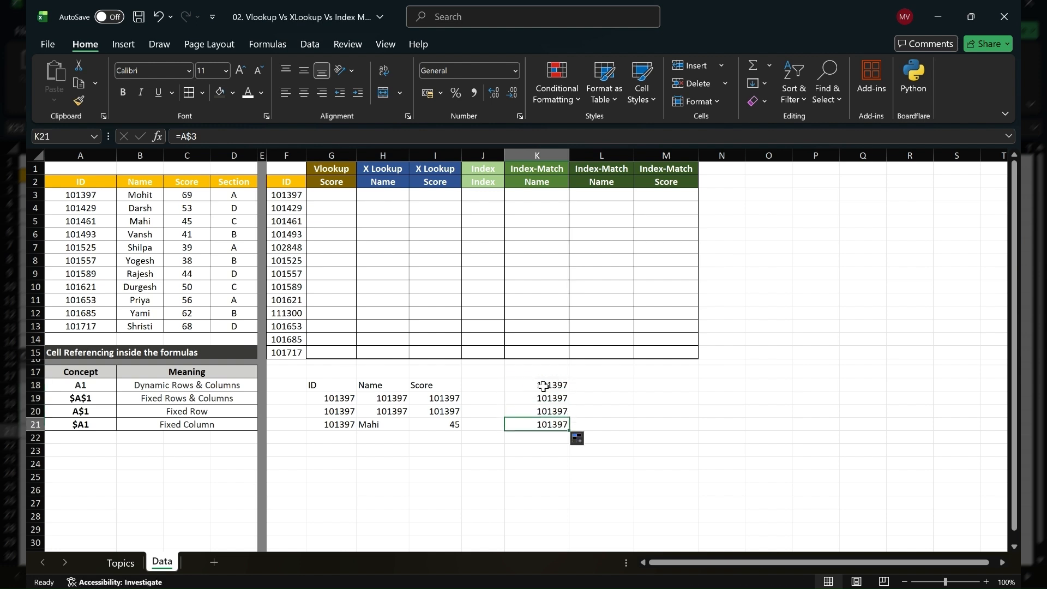
Copy the fixed-row formula from K18 across to M18 and check how the column reference changes.
{"action": "left_click", "coordinate": [547, 386]}
{"action": "left_click_drag", "start_coordinate": [570, 389], "coordinate": [681, 391]}
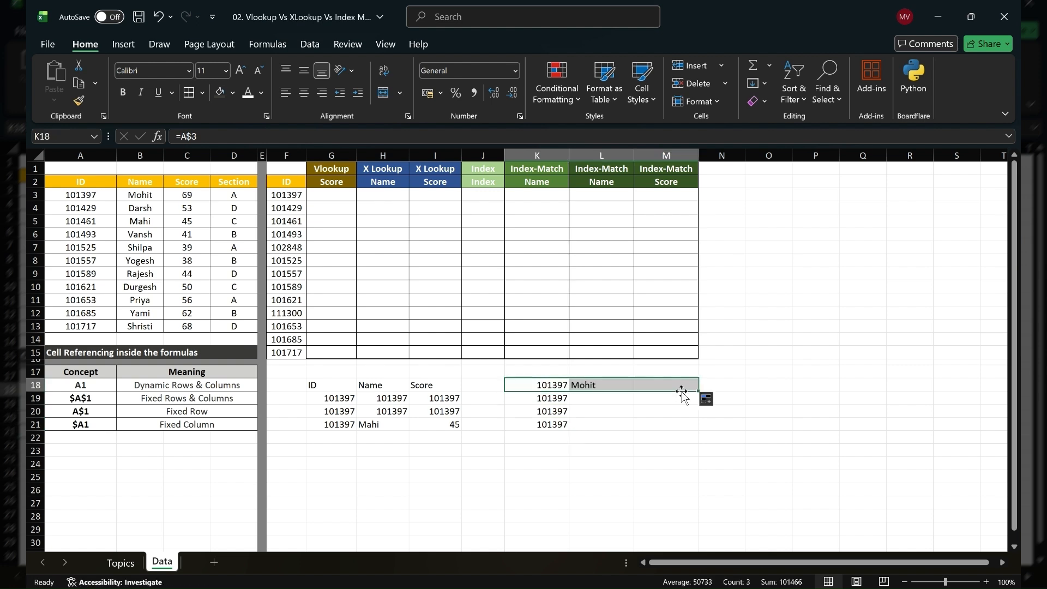
{"action": "left_click", "coordinate": [590, 385]}
{"action": "key", "text": "Left"}
{"action": "key", "text": "Right"}
{"action": "key", "text": "Right"}
{"action": "key", "text": "Left"}
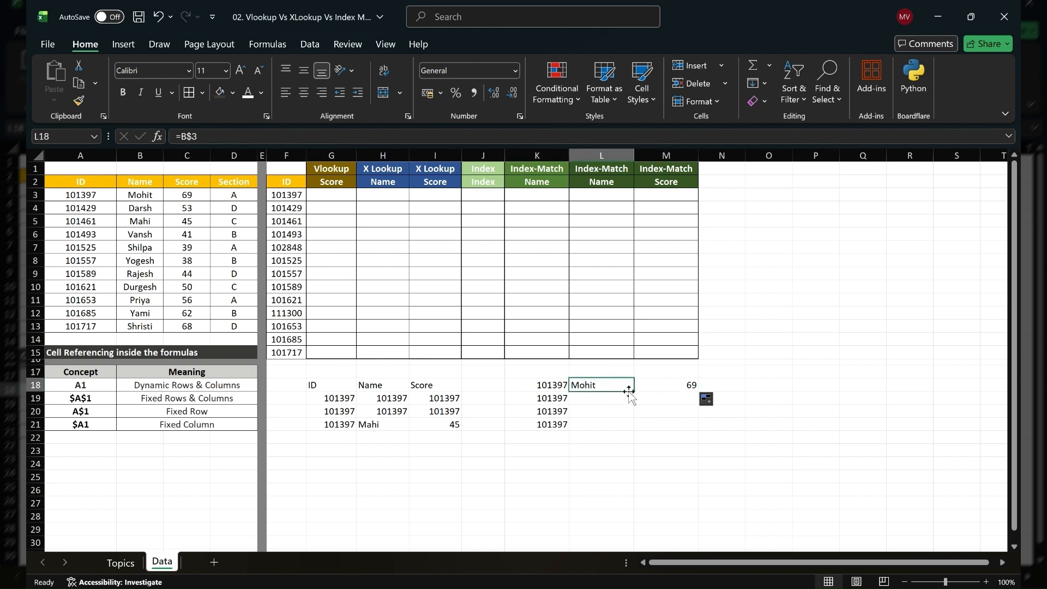
Copy the formula from L18 down to L21 and check the row reference in each copied cell.
{"action": "left_click_drag", "start_coordinate": [631, 391], "coordinate": [627, 433]}
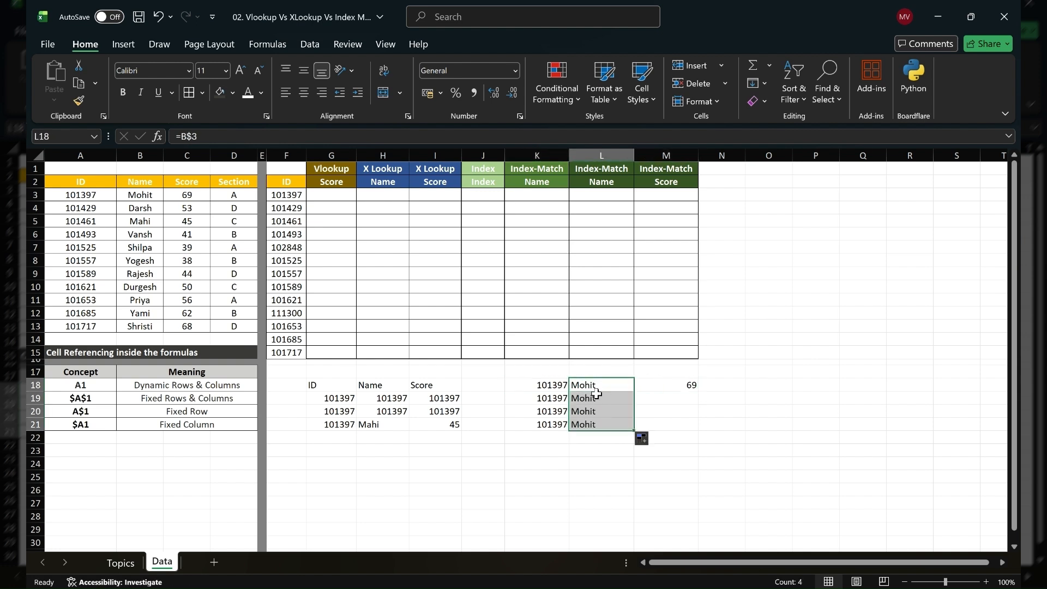
{"action": "key", "text": "Down"}
{"action": "key", "text": "Down"}
{"action": "key", "text": "Down"}
{"action": "key", "text": "Up"}
{"action": "key", "text": "Up"}
{"action": "key", "text": "Up"}
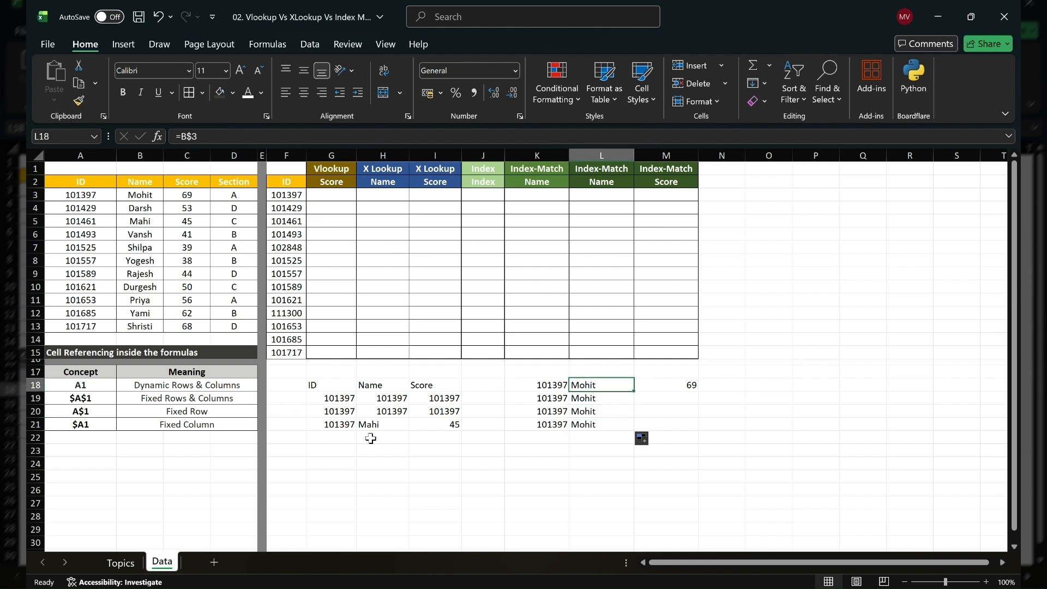
Review the A$1 and $A1 entries with their meanings in the cell referencing table.
{"action": "left_click_drag", "start_coordinate": [71, 413], "coordinate": [133, 414]}
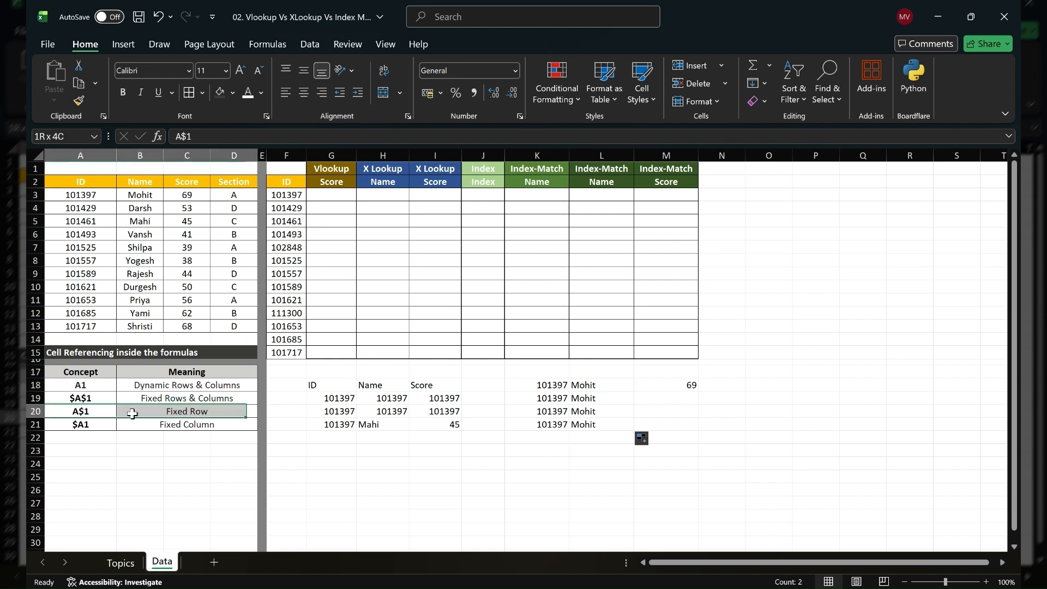
{"action": "left_click", "coordinate": [82, 427]}
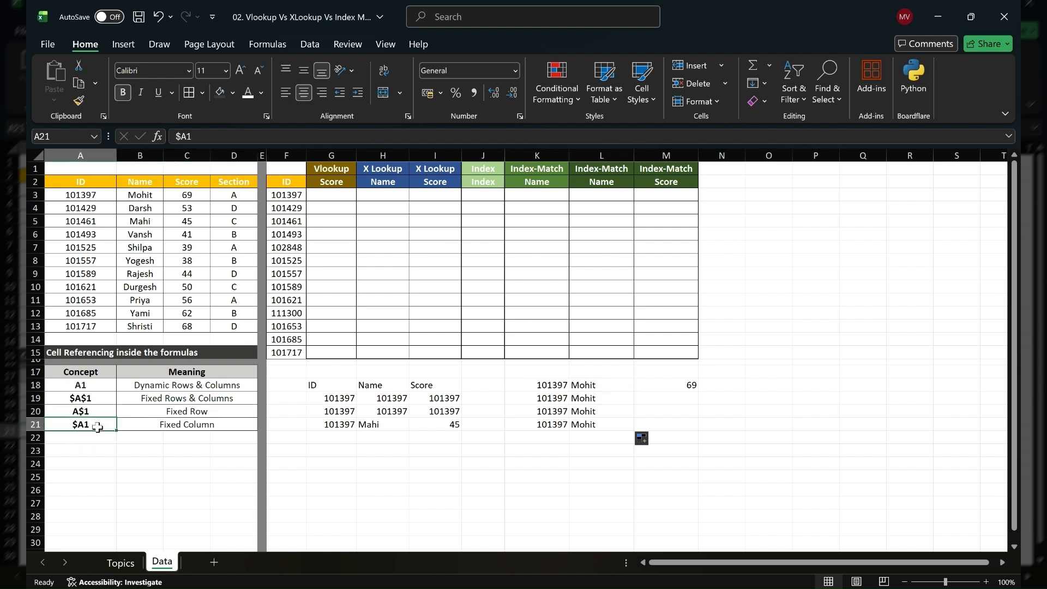
{"action": "left_click_drag", "start_coordinate": [104, 427], "coordinate": [162, 426]}
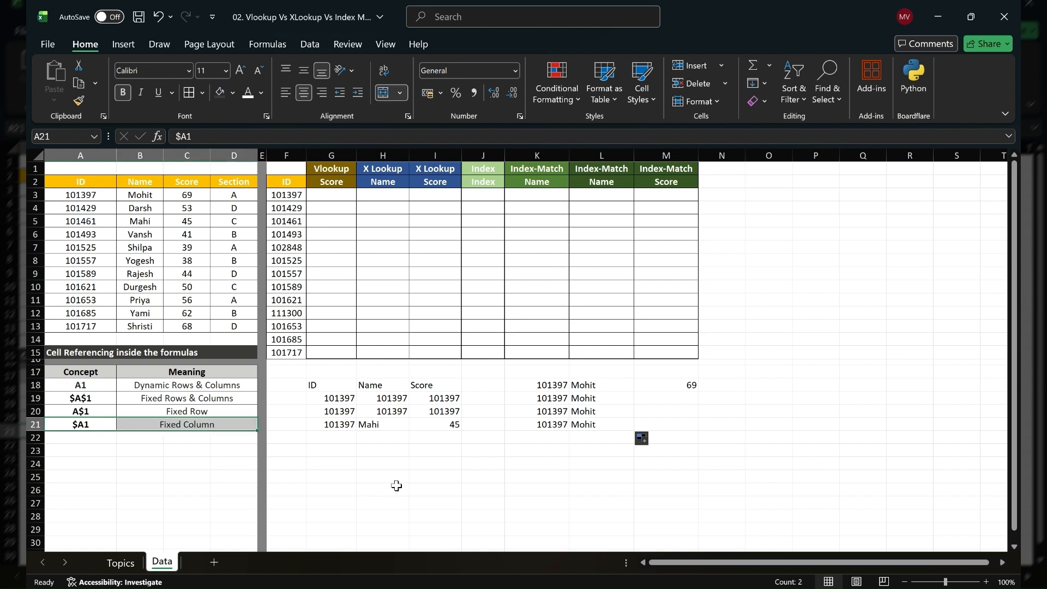
Enter the fixed-column reference formula =$A3 in cell G24.
{"action": "left_click", "coordinate": [330, 463]}
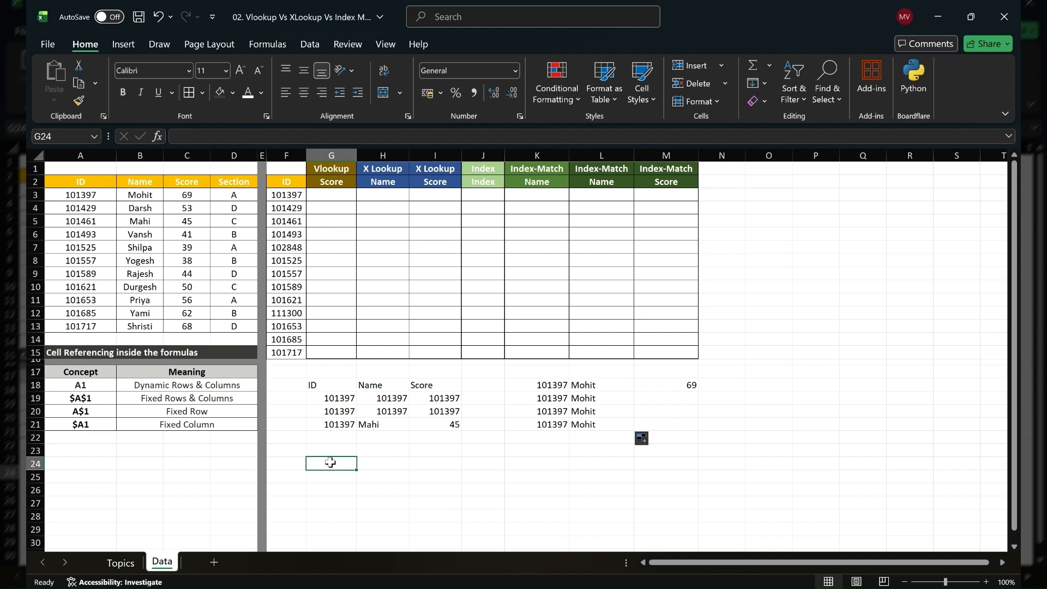
{"action": "type", "text": "="}
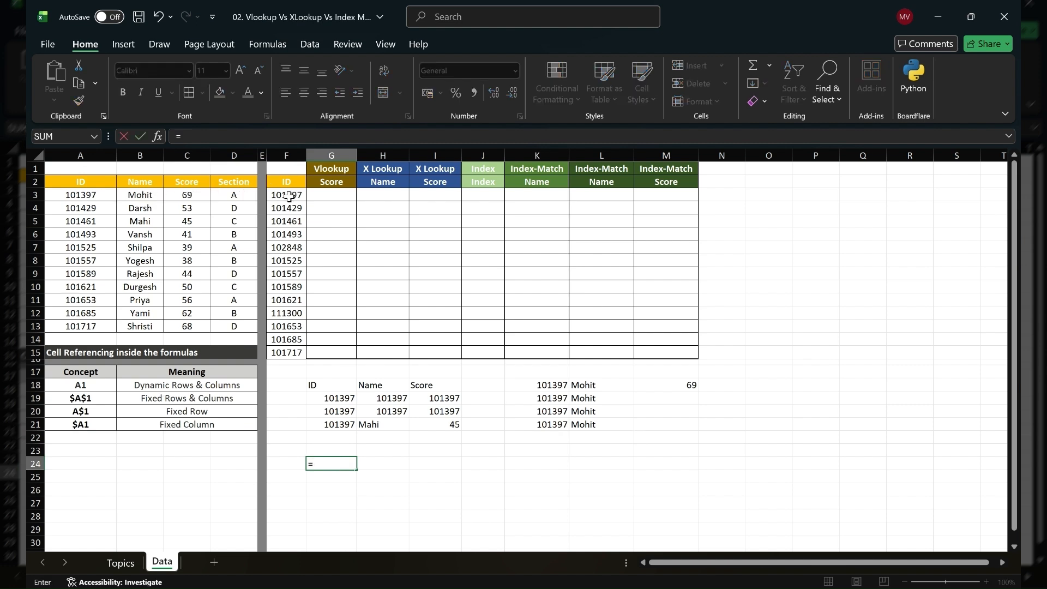
{"action": "left_click", "coordinate": [78, 197]}
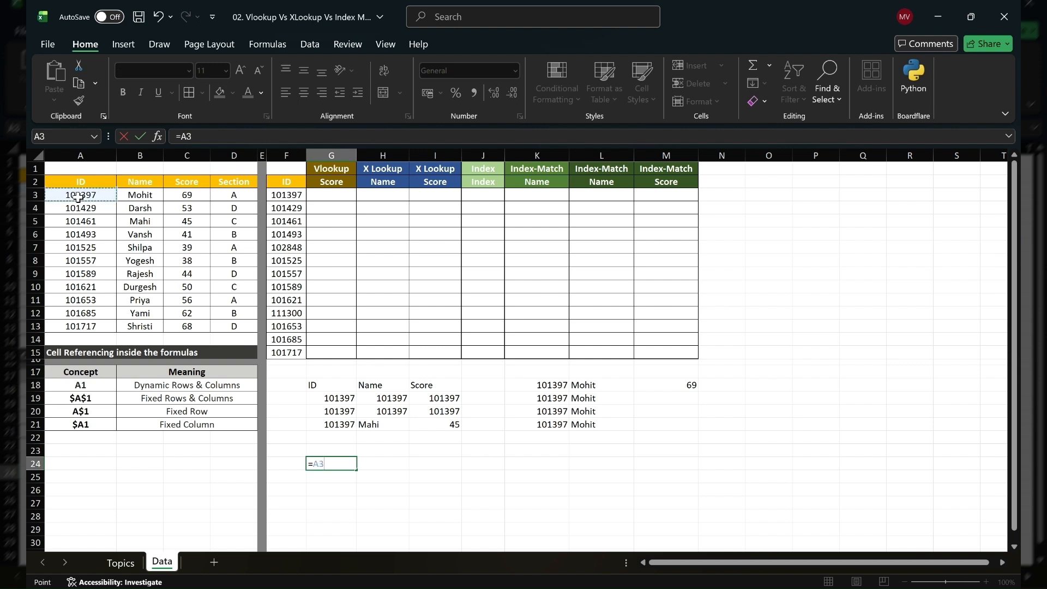
{"action": "key", "text": "F4"}
{"action": "key", "text": "F4"}
{"action": "key", "text": "F4"}
{"action": "left_click", "coordinate": [200, 137]}
{"action": "key", "text": "Return"}
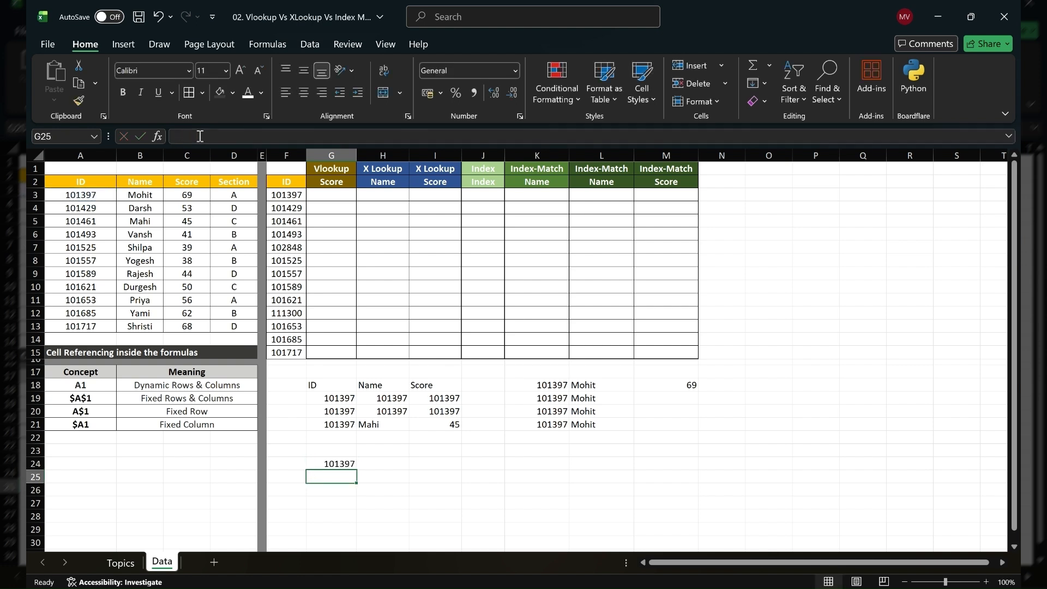
Copy the fixed-column formula from G24 across to I24 and check the copied formulas.
{"action": "left_click", "coordinate": [336, 461]}
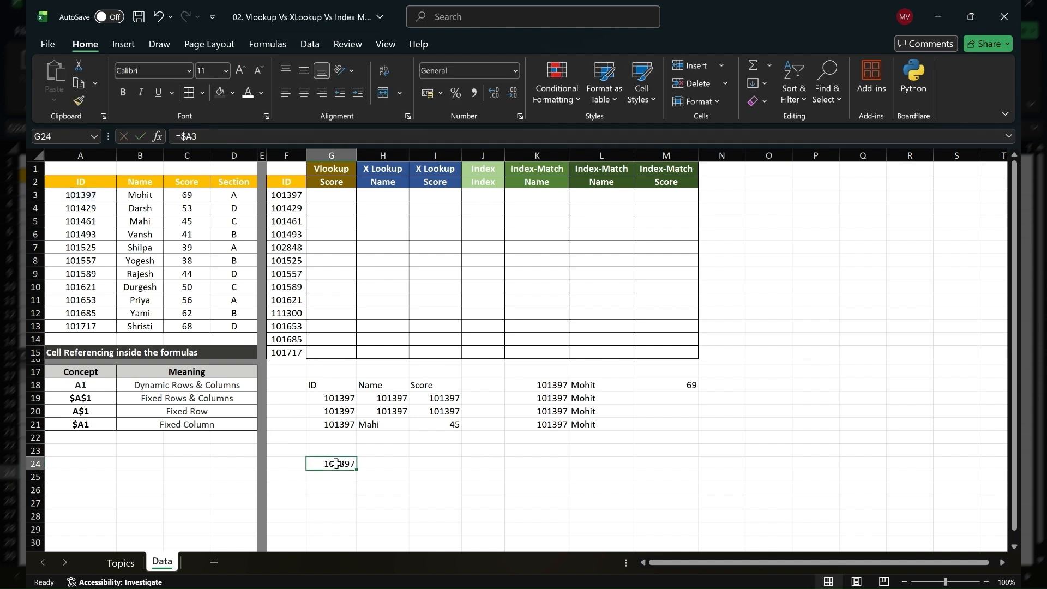
{"action": "left_click_drag", "start_coordinate": [357, 470], "coordinate": [453, 470]}
{"action": "left_click", "coordinate": [333, 463]}
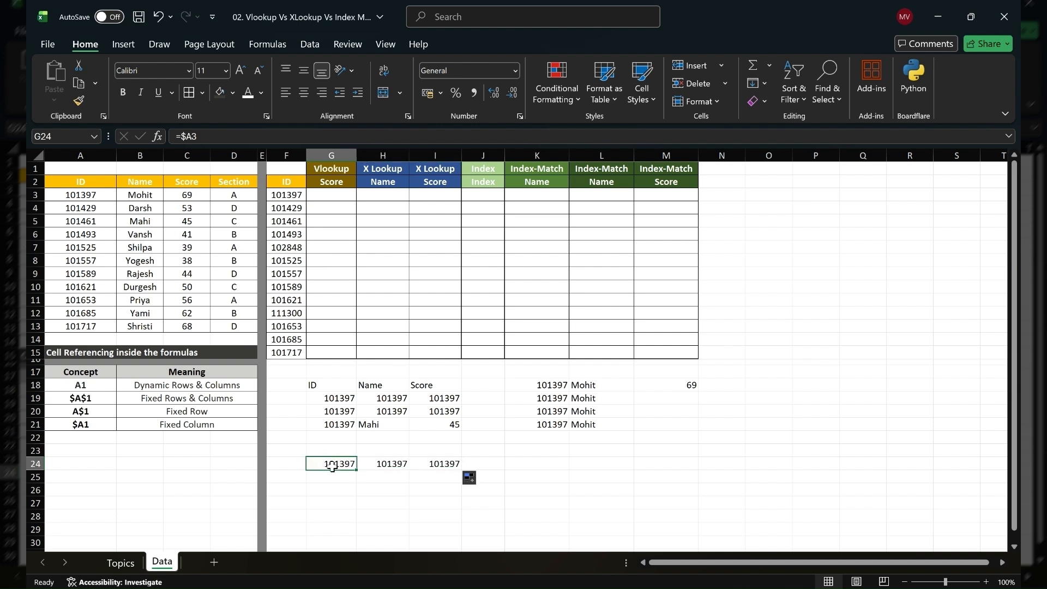
{"action": "key", "text": "Right"}
{"action": "key", "text": "Right"}
Copy the fixed-column formula from G24 down to G27 and check how the row reference changes.
{"action": "left_click", "coordinate": [334, 467]}
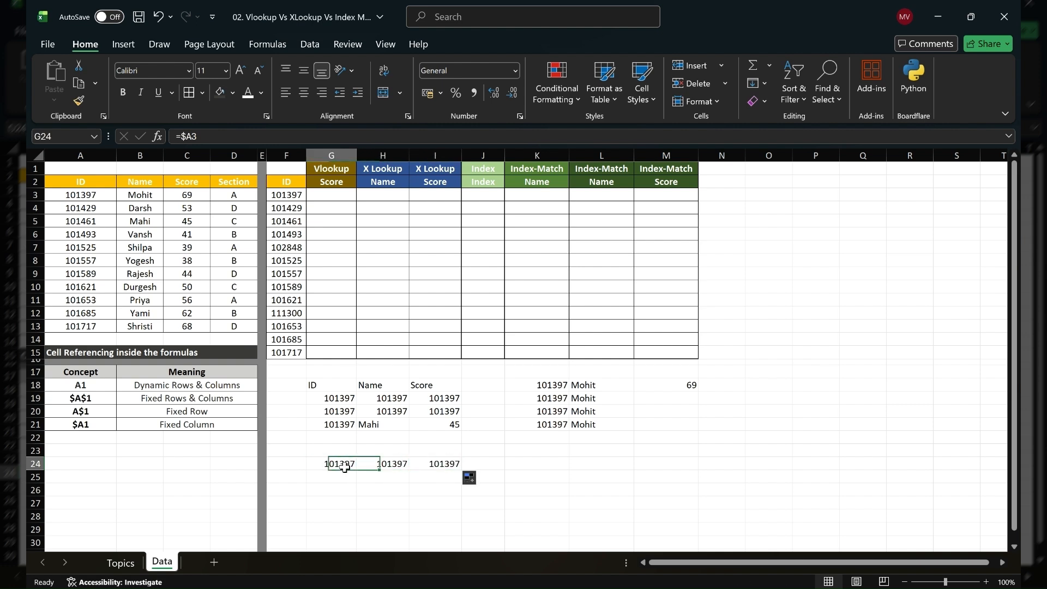
{"action": "left_click_drag", "start_coordinate": [357, 470], "coordinate": [353, 509]}
{"action": "left_click", "coordinate": [338, 465]}
{"action": "key", "text": "Down"}
{"action": "key", "text": "Down"}
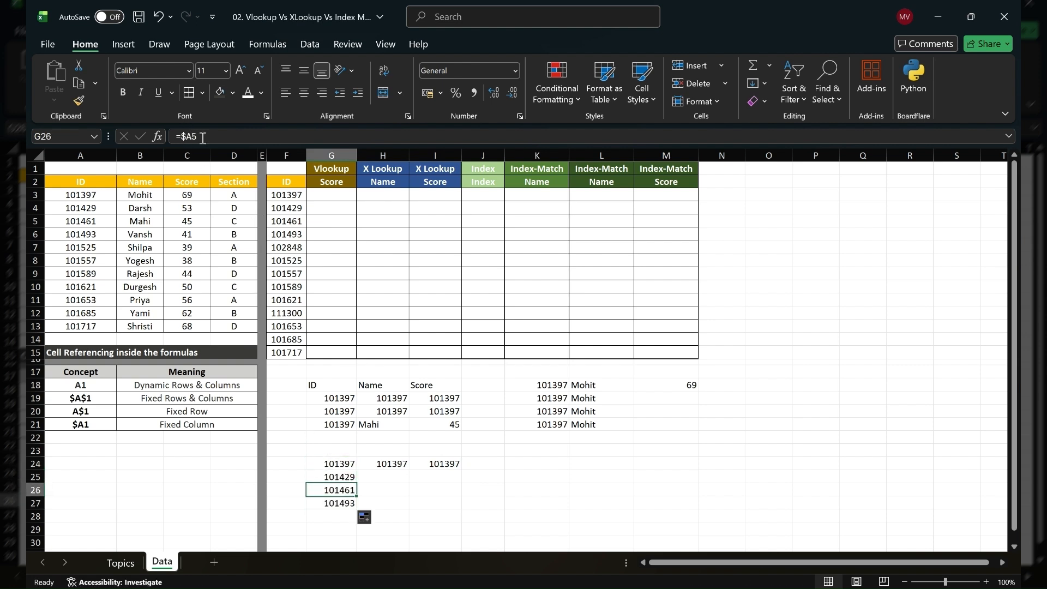
{"action": "key", "text": "Down"}
{"action": "left_click", "coordinate": [256, 139]}
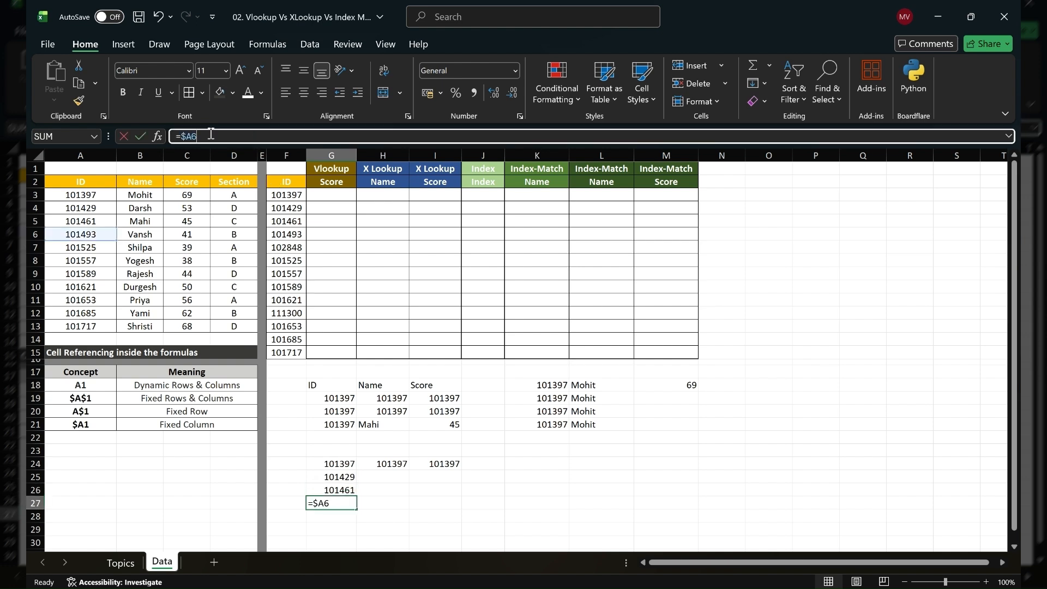
Copy the formula from G25 across to I25 and check the references in H25 and I25.
{"action": "left_click", "coordinate": [353, 476]}
{"action": "left_click_drag", "start_coordinate": [355, 480], "coordinate": [449, 485]}
{"action": "left_click", "coordinate": [378, 475]}
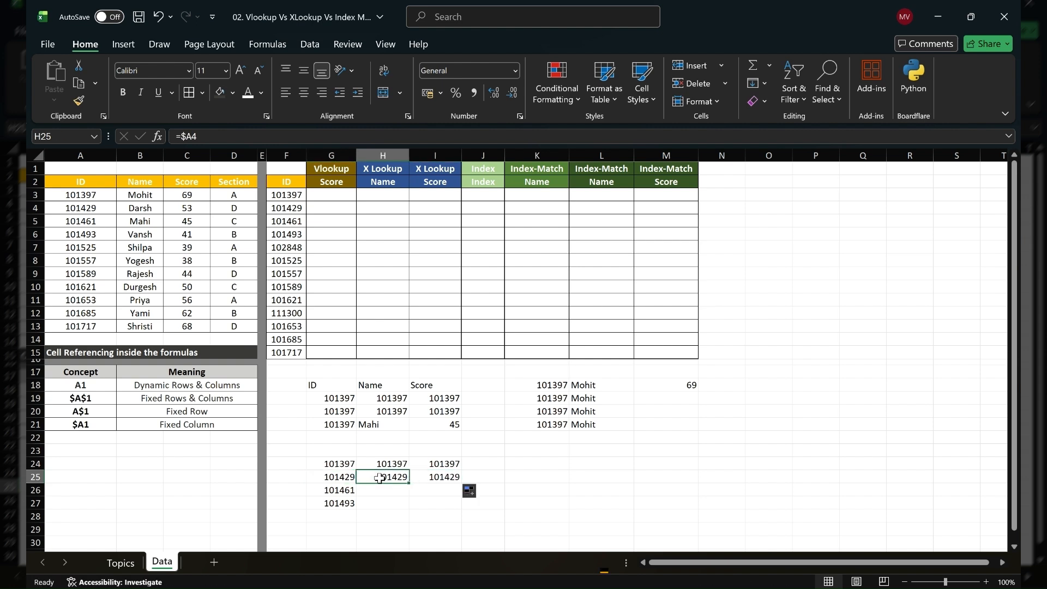
{"action": "left_click", "coordinate": [433, 477]}
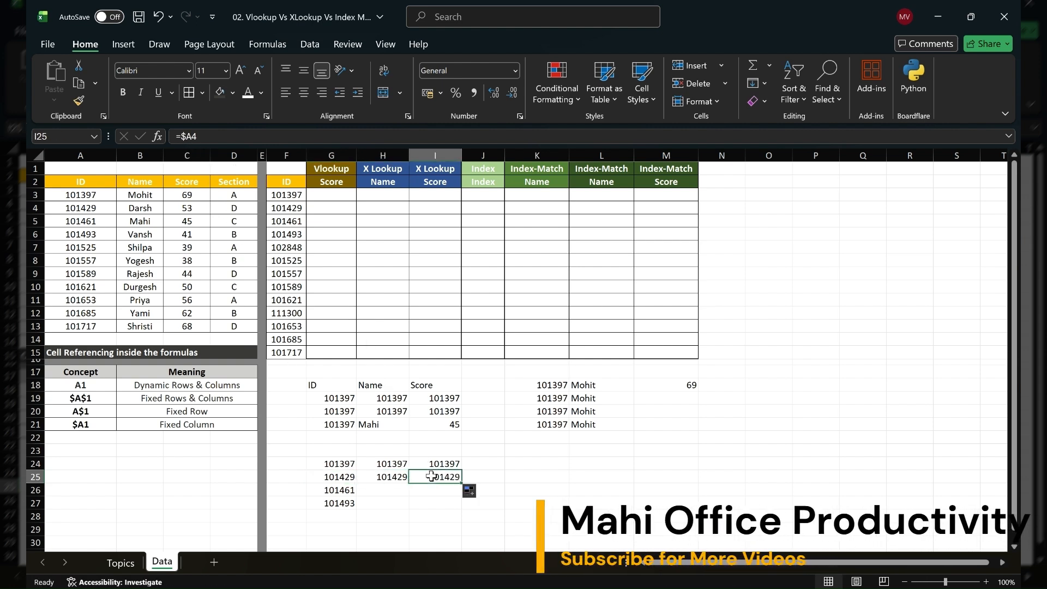
Copy the formula from H25 down to H27 and check the references in column H.
{"action": "left_click", "coordinate": [400, 478]}
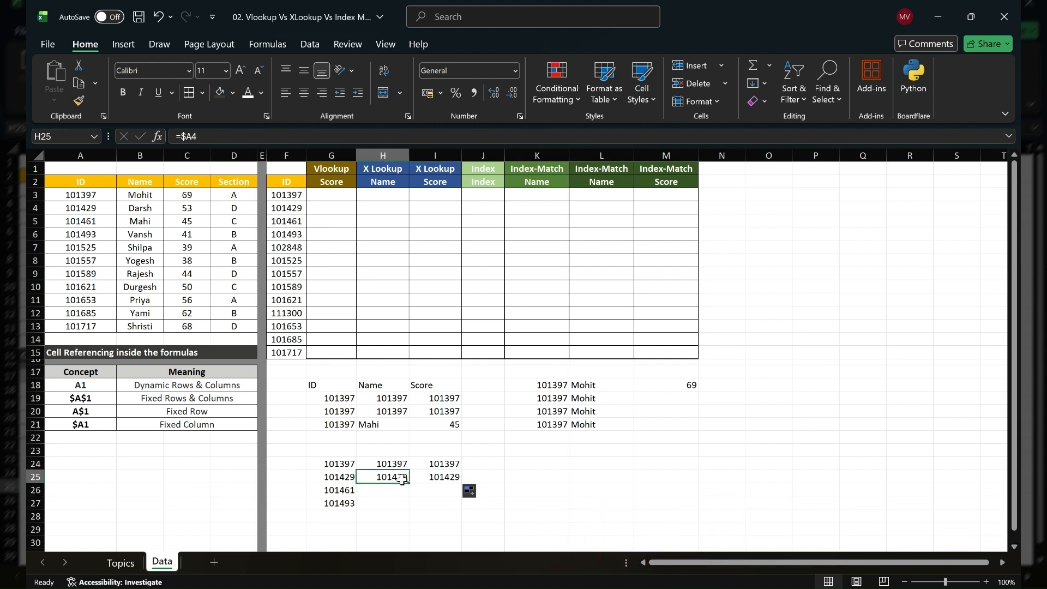
{"action": "left_click_drag", "start_coordinate": [409, 484], "coordinate": [410, 503]}
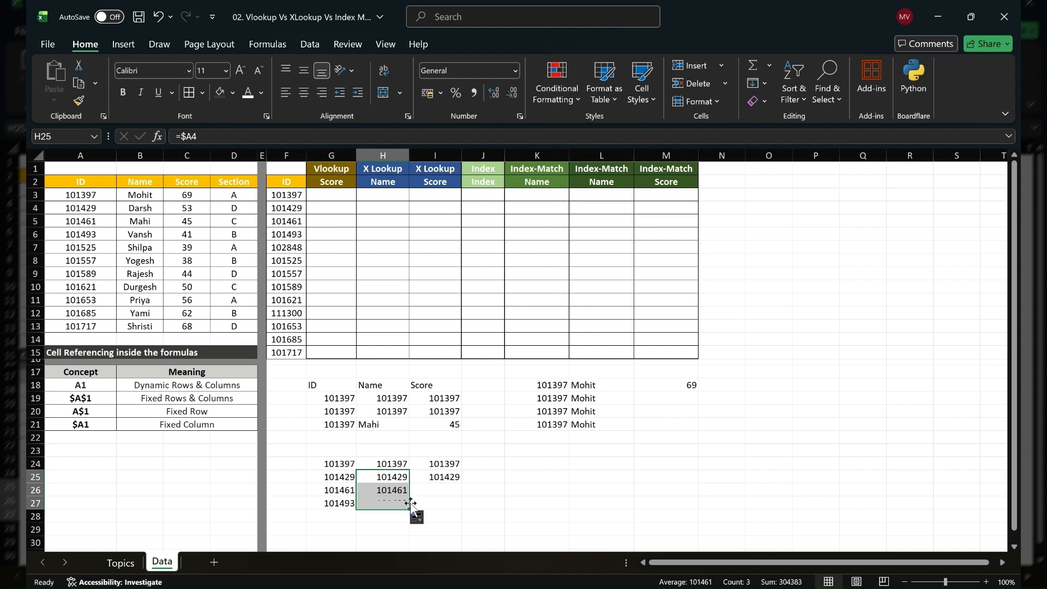
{"action": "left_click", "coordinate": [385, 491]}
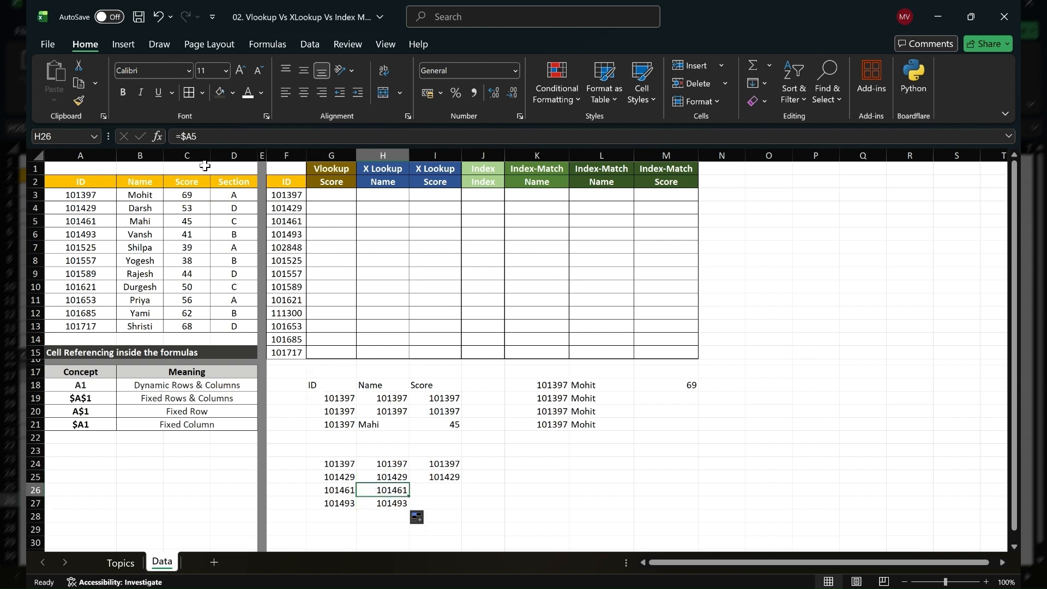
{"action": "key", "text": "Down"}
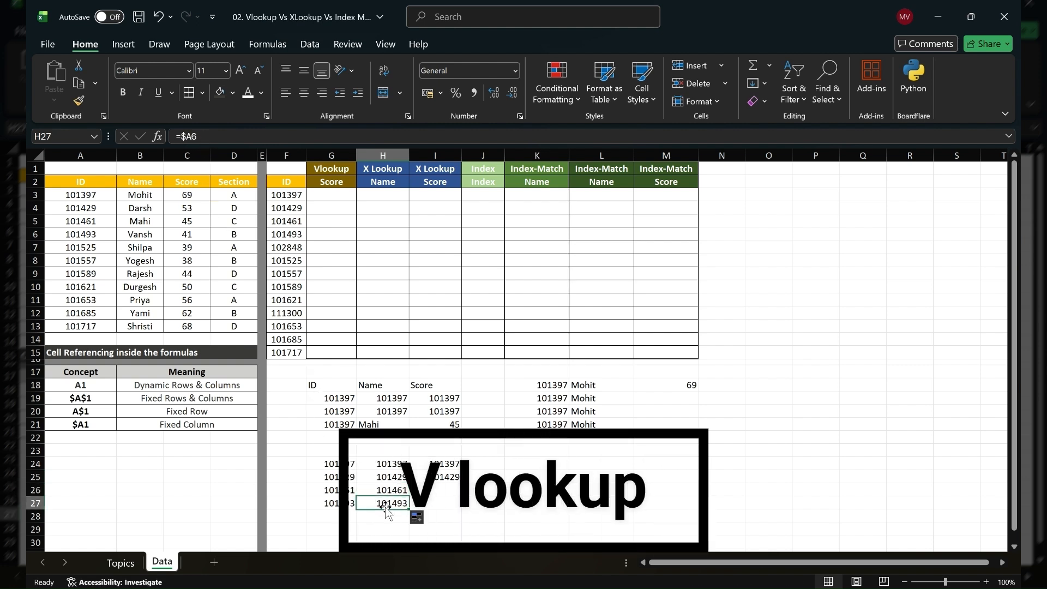
{"action": "left_click", "coordinate": [381, 464]}
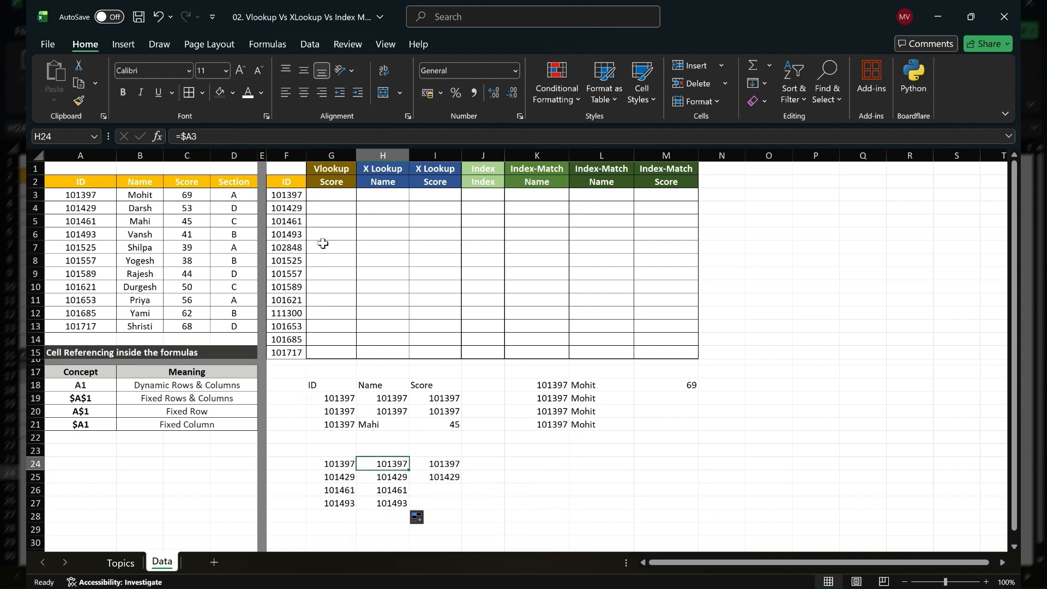
Enter the formula =VLOOKUP(F3,A3:D13,2,0) in cell G3 of the Vlookup column.
{"action": "left_click", "coordinate": [324, 196]}
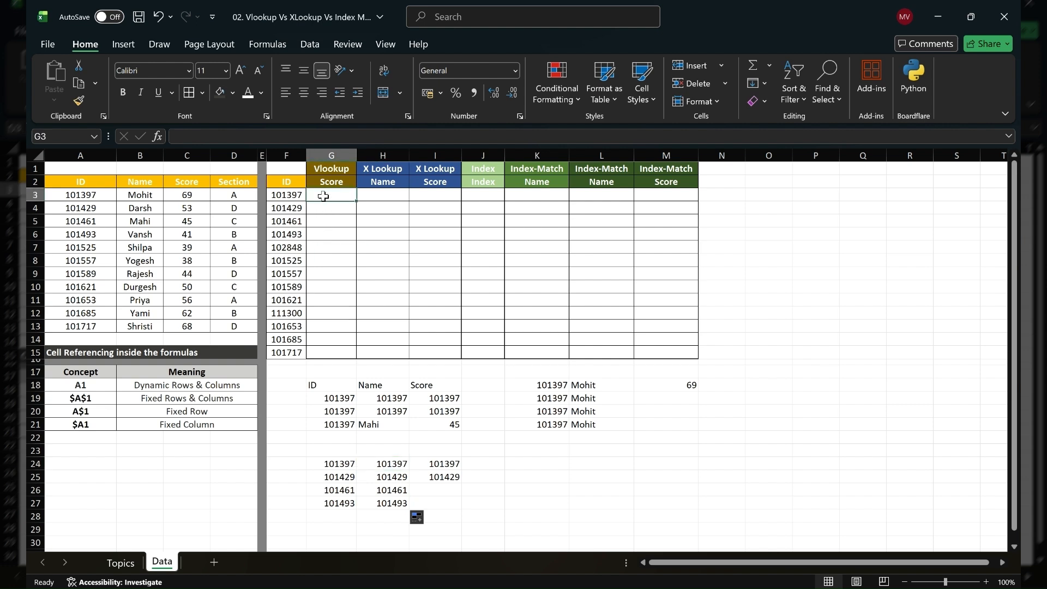
{"action": "type", "text": "="}
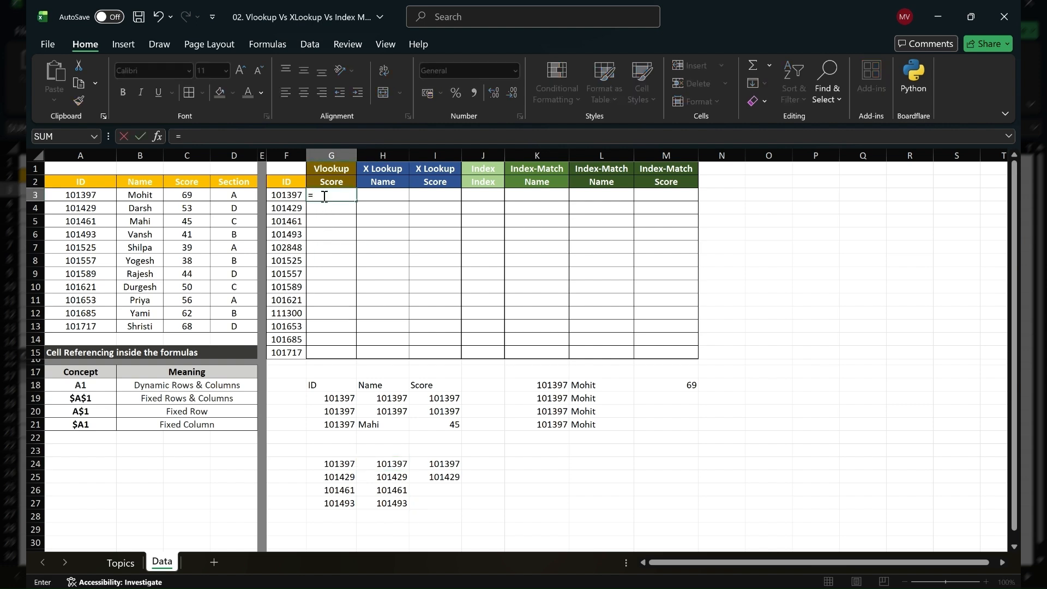
{"action": "type", "text": "vl"}
{"action": "key", "text": "Tab"}
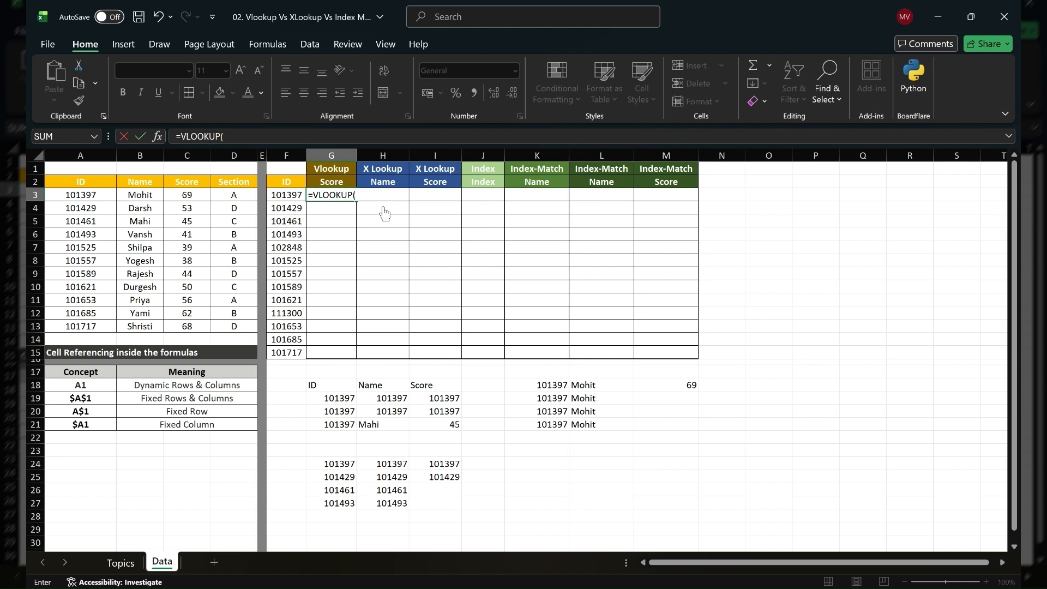
{"action": "left_click", "coordinate": [291, 195]}
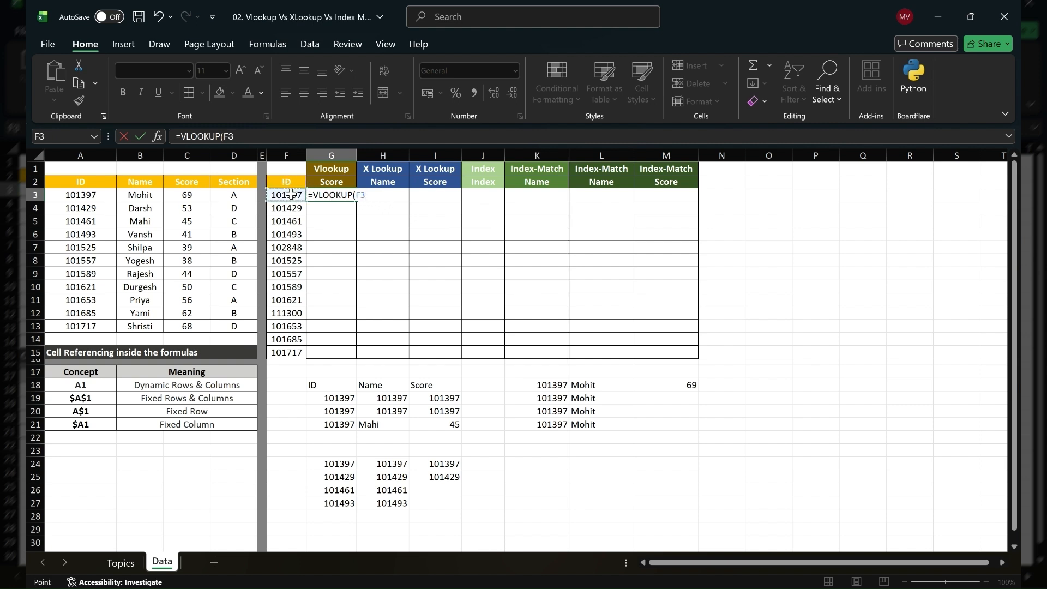
{"action": "type", "text": ","}
{"action": "left_click_drag", "start_coordinate": [94, 195], "coordinate": [217, 327]}
{"action": "type", "text": ","}
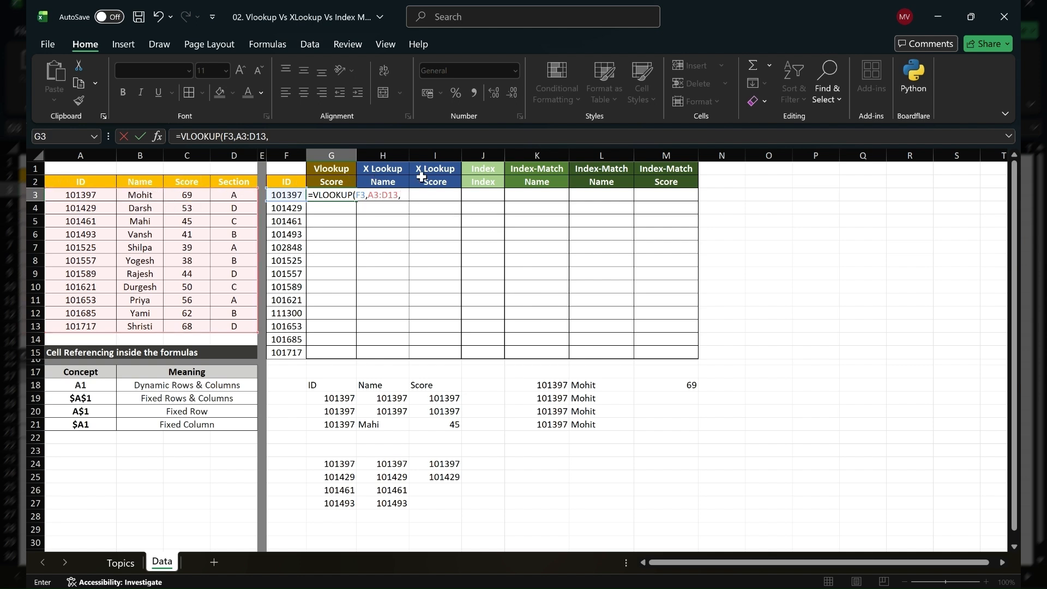
{"action": "type", "text": "2"}
{"action": "type", "text": ")"}
{"action": "key", "text": "ctrl+Return"}
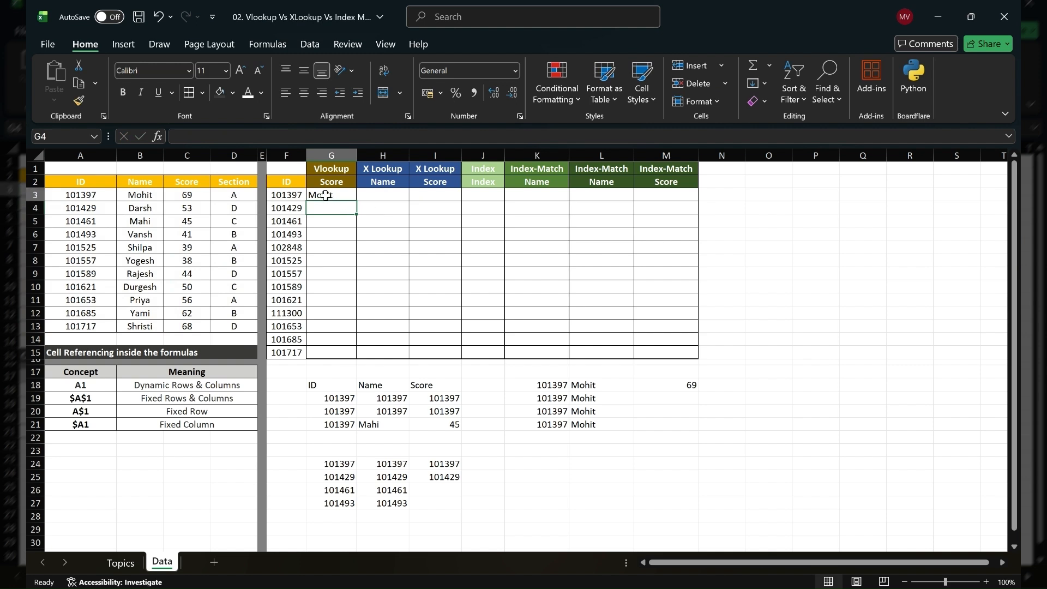
Copy the VLOOKUP formula from G3 down to G15 and examine how its table range shifts in the copied rows.
{"action": "left_click_drag", "start_coordinate": [356, 202], "coordinate": [352, 352]}
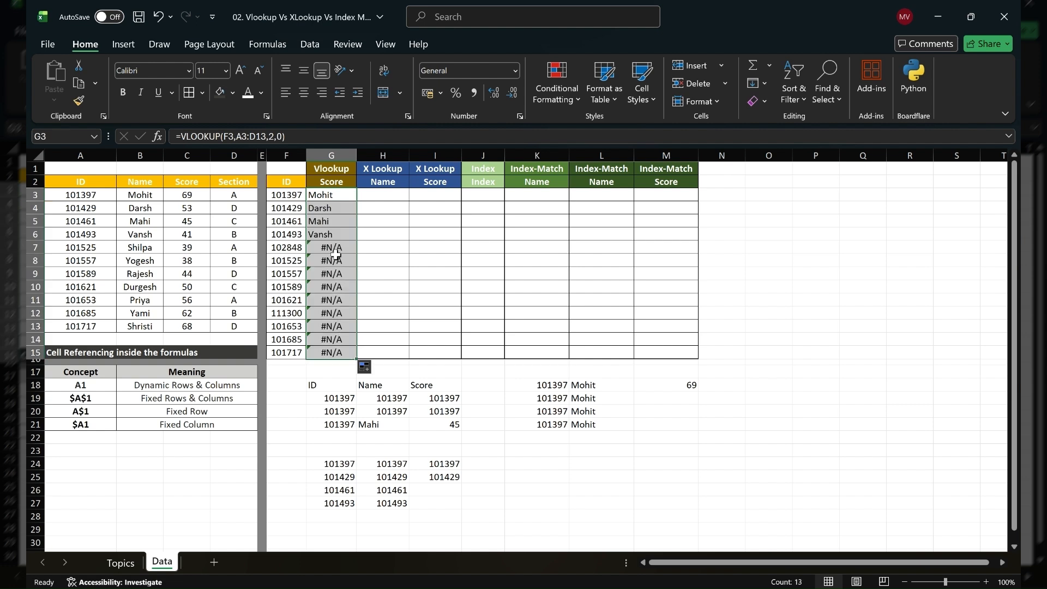
{"action": "left_click", "coordinate": [327, 197]}
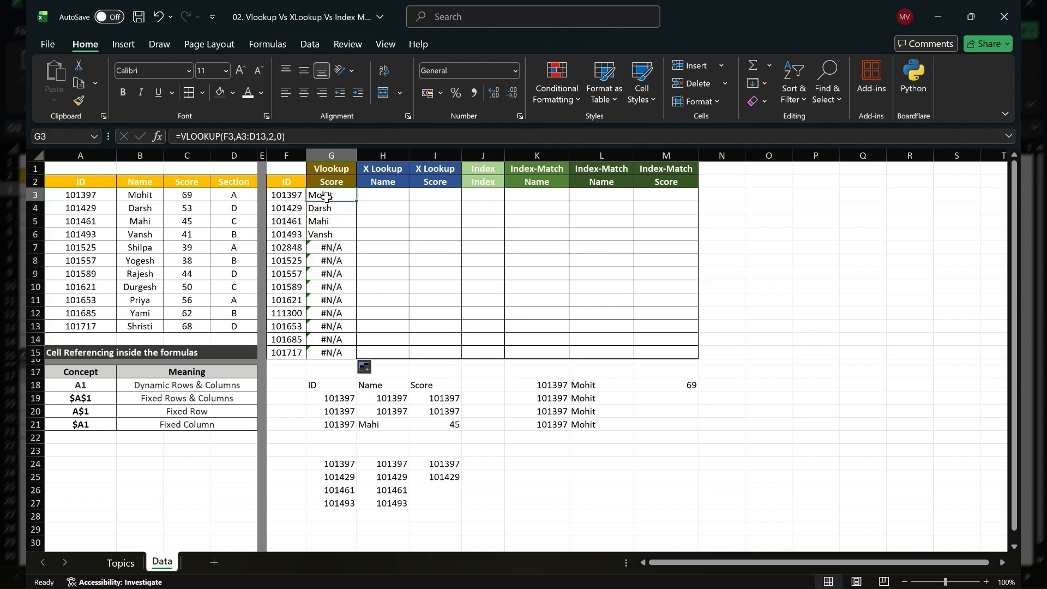
{"action": "key", "text": "Down"}
{"action": "key", "text": "Down"}
{"action": "key", "text": "Down"}
{"action": "key", "text": "Down"}
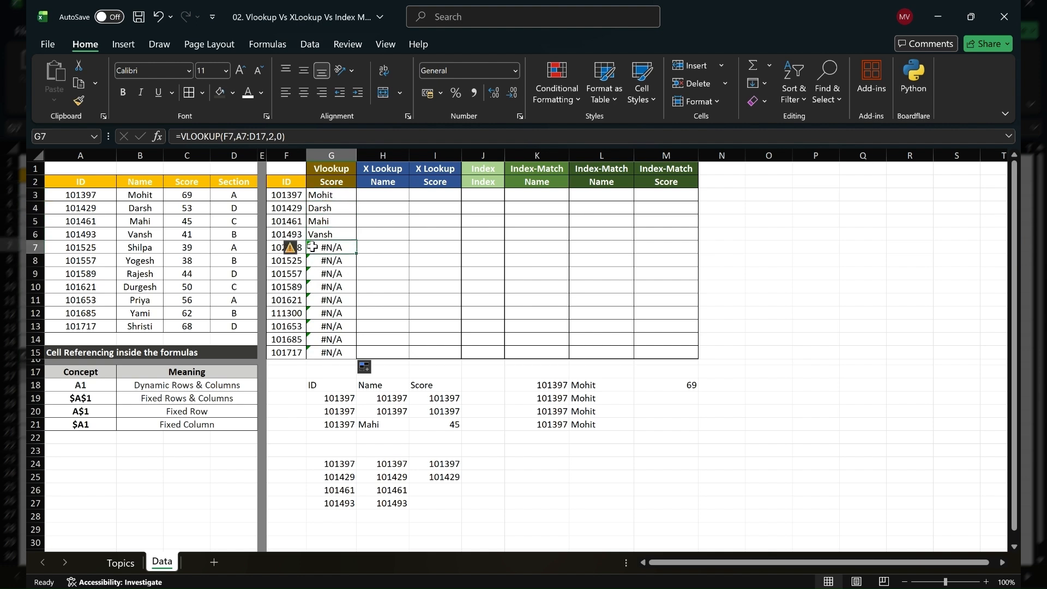
{"action": "left_click_drag", "start_coordinate": [322, 248], "coordinate": [334, 342]}
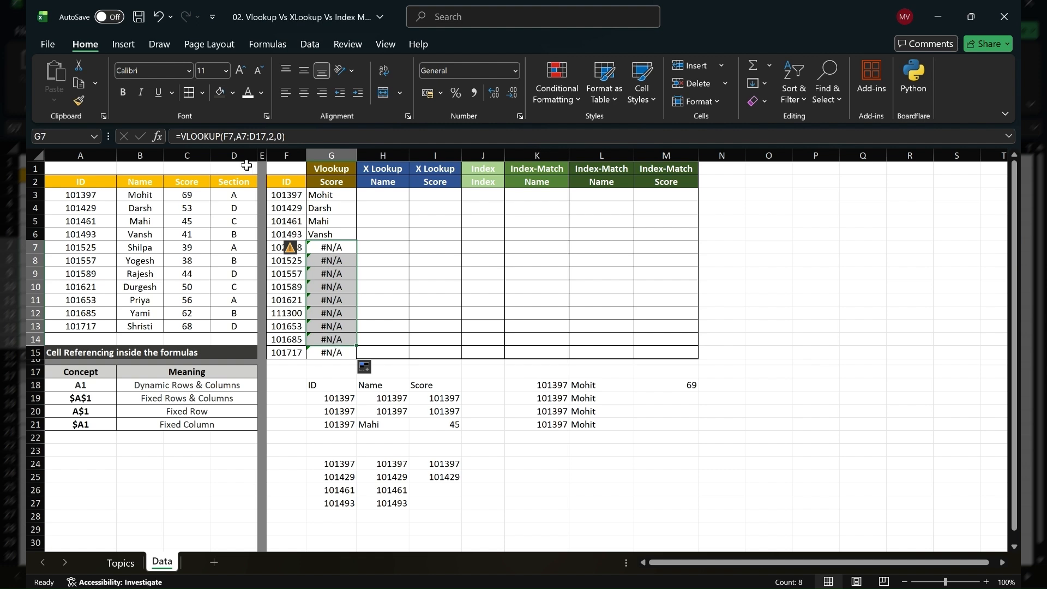
Inspect the table range used in G7's VLOOKUP formula and leave the formula as it is.
{"action": "left_click_drag", "start_coordinate": [239, 136], "coordinate": [255, 140]}
{"action": "left_click", "coordinate": [247, 137]}
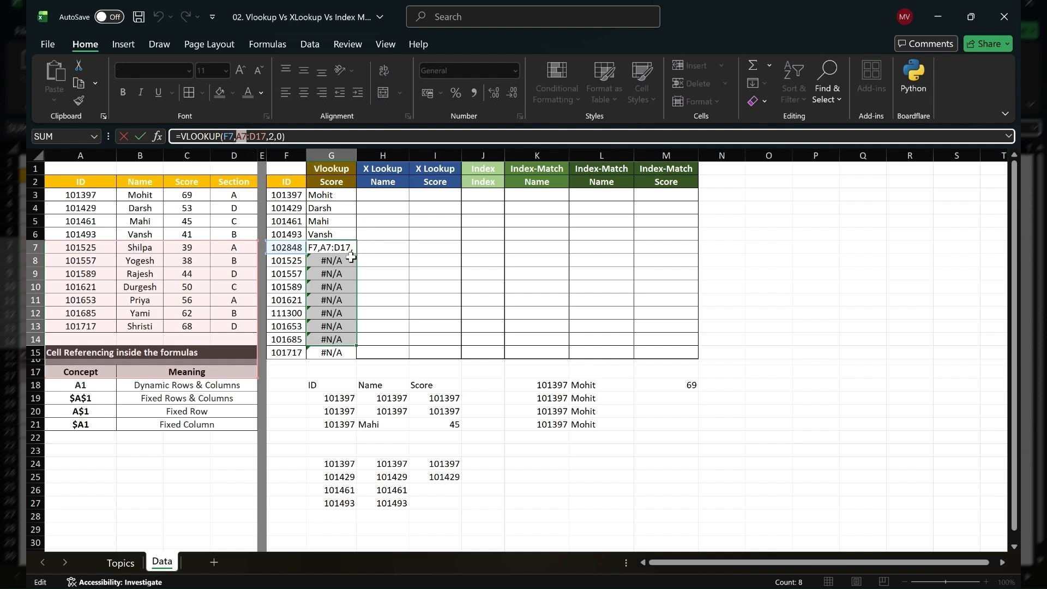
{"action": "key", "text": "ctrl+Return"}
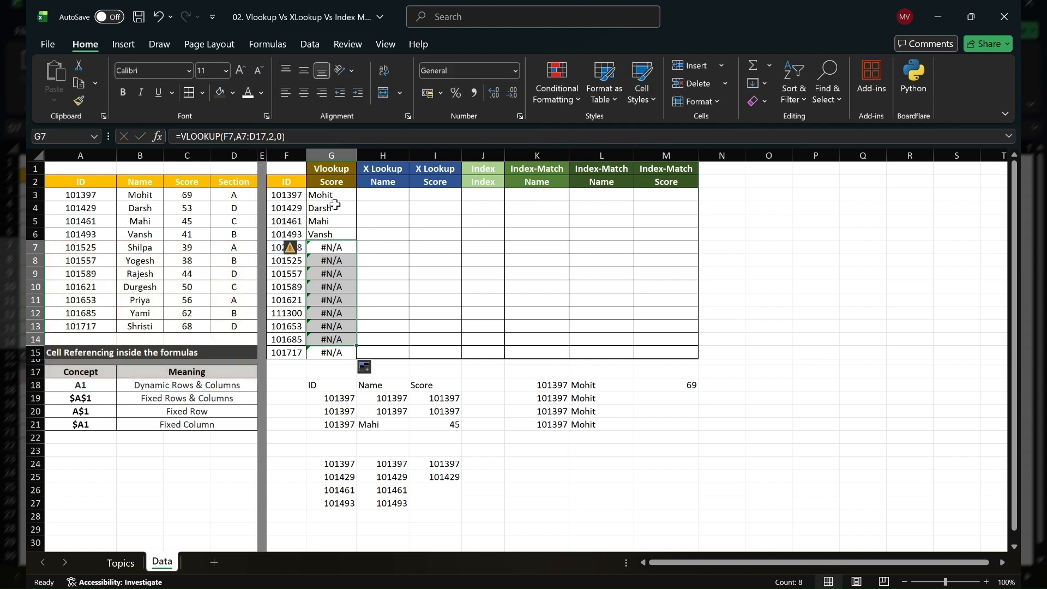
Make the table range in G3's VLOOKUP formula absolute as $A$3:$D$13.
{"action": "left_click", "coordinate": [325, 195]}
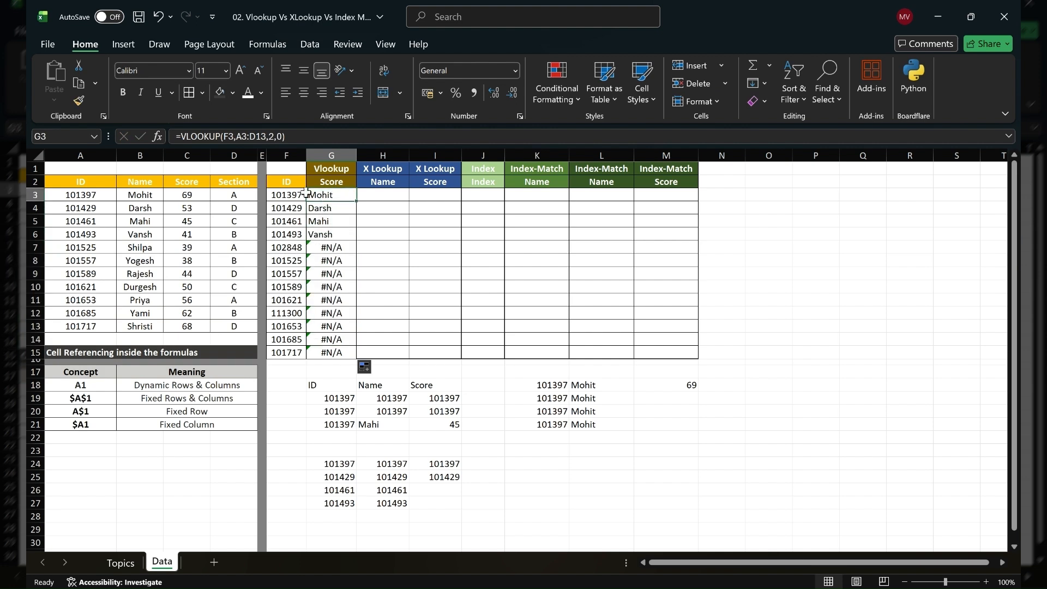
{"action": "left_click", "coordinate": [236, 138]}
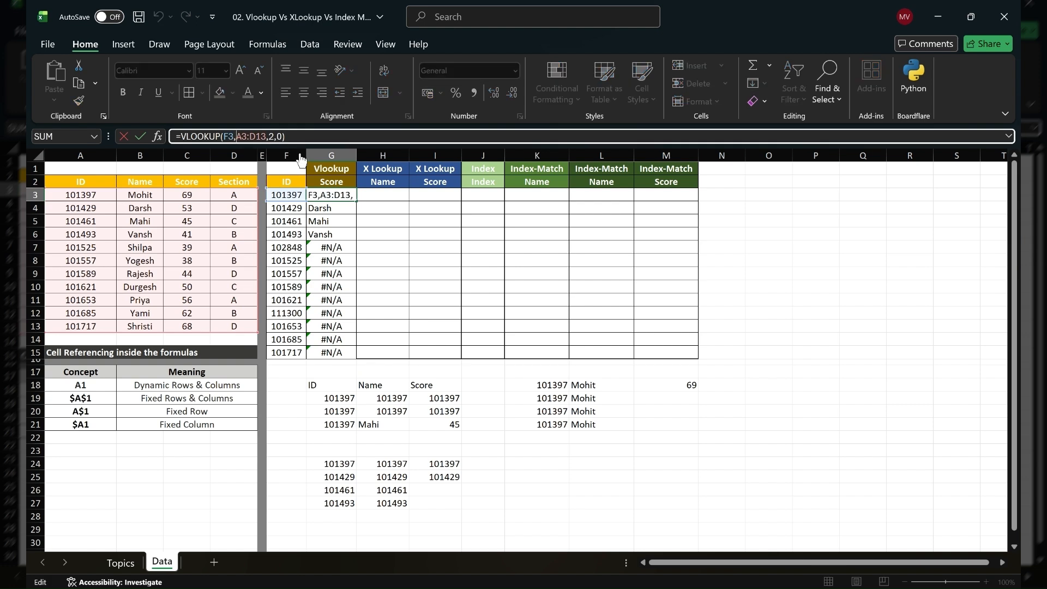
{"action": "key", "text": "shift+Right"}
{"action": "key", "text": "shift+Right"}
{"action": "key", "text": "F4"}
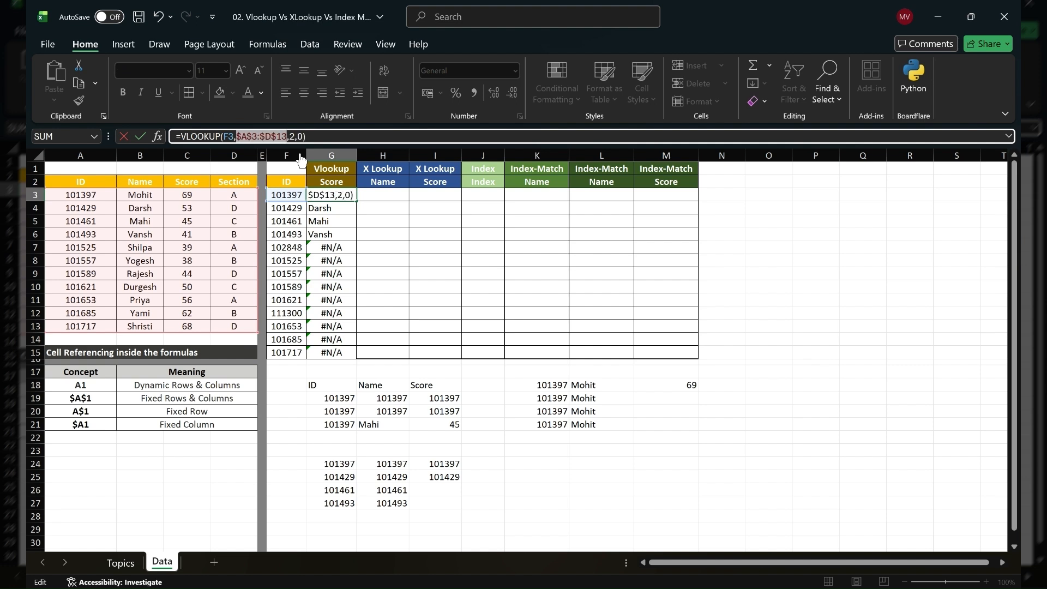
{"action": "key", "text": "Return"}
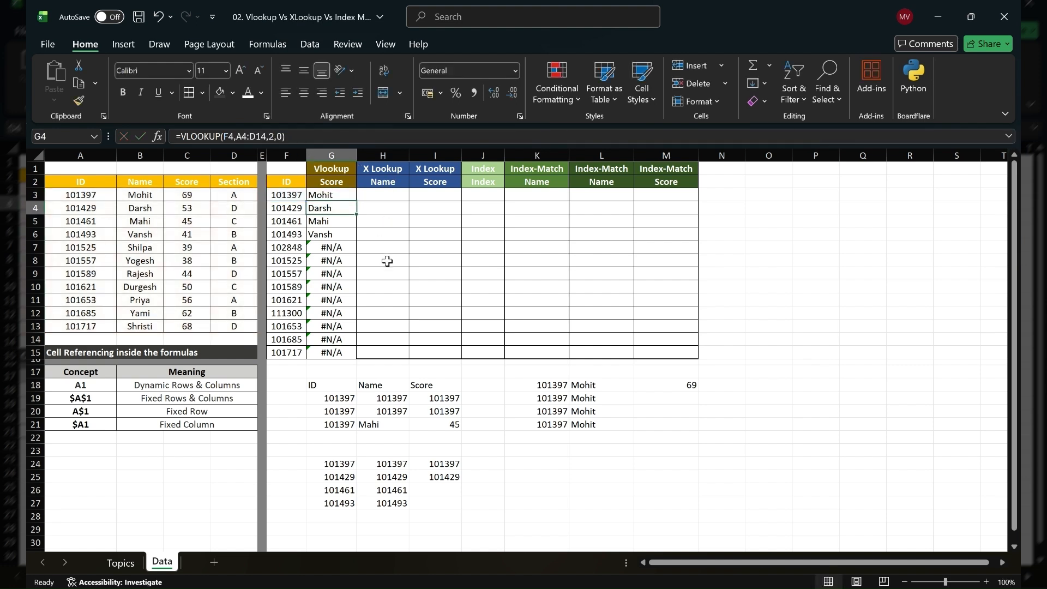
Copy the fixed-range VLOOKUP formula from G3 down to G15 and check cells G7, G12 and F7.
{"action": "left_click", "coordinate": [337, 197]}
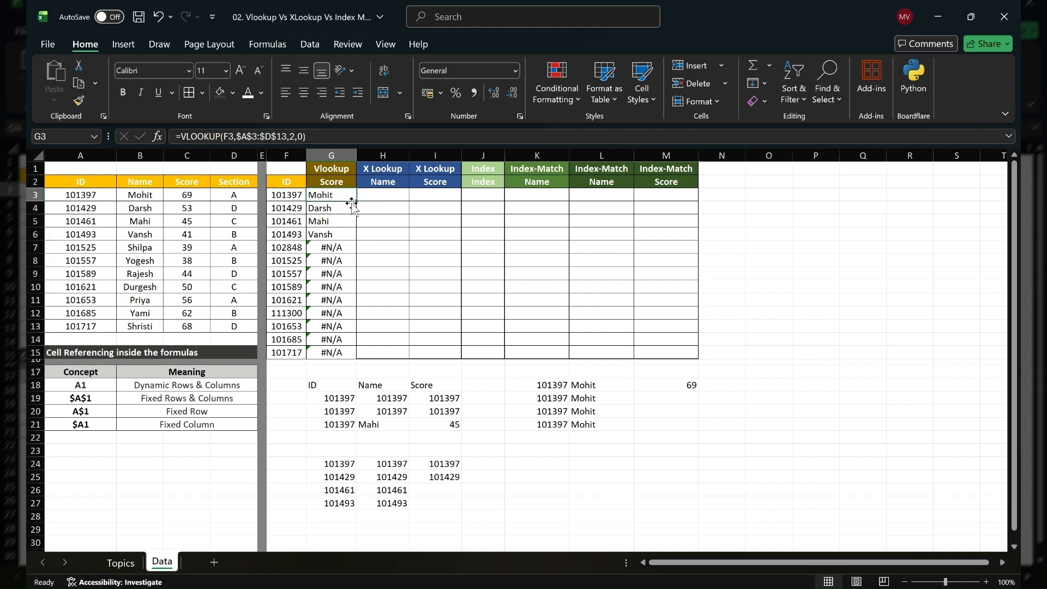
{"action": "left_click_drag", "start_coordinate": [357, 201], "coordinate": [352, 354]}
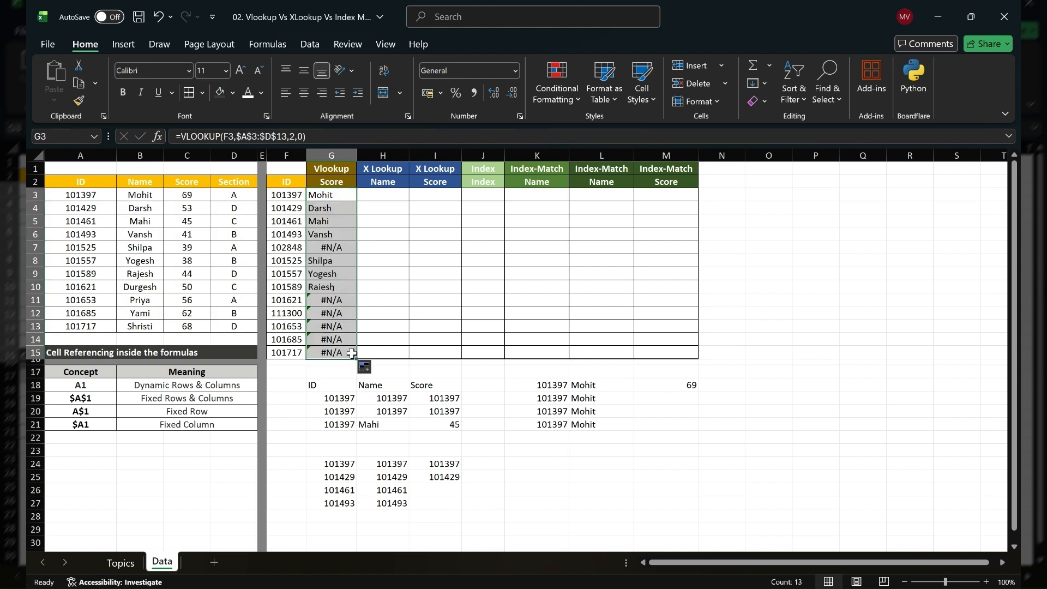
{"action": "left_click", "coordinate": [328, 248]}
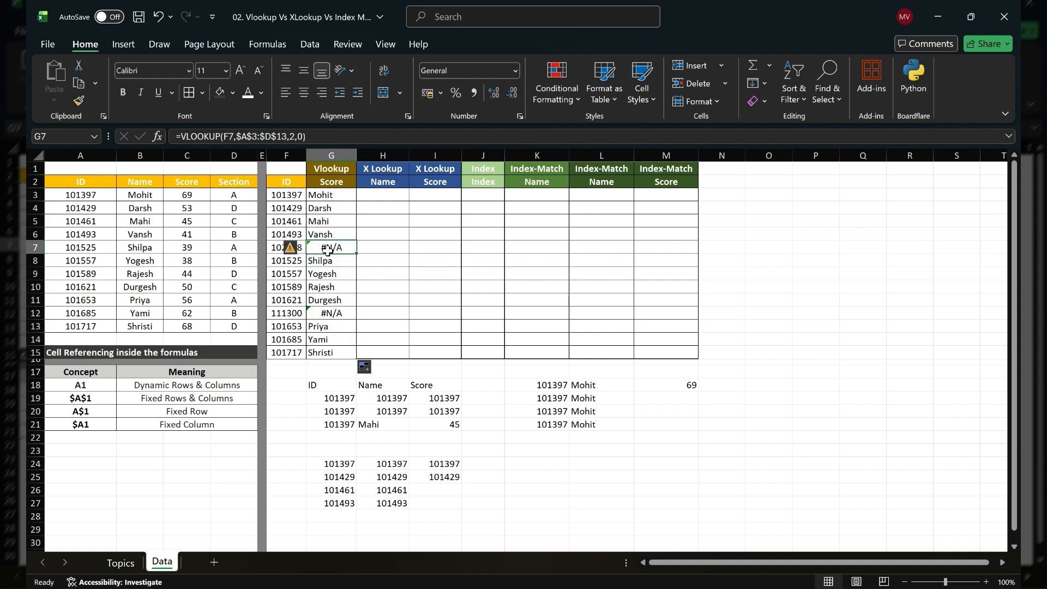
{"action": "left_click", "coordinate": [343, 312]}
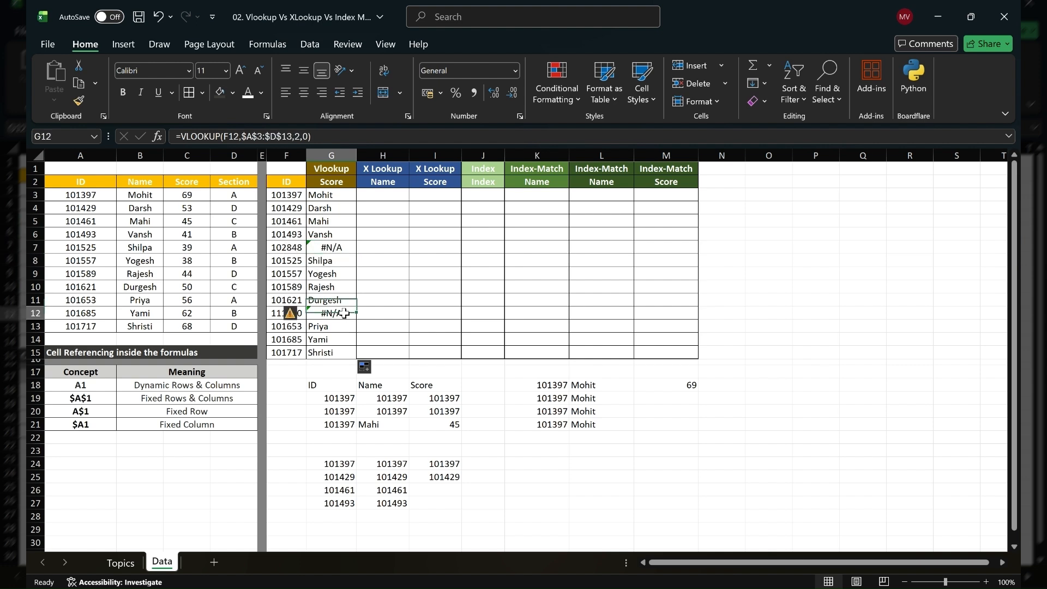
{"action": "left_click", "coordinate": [291, 248]}
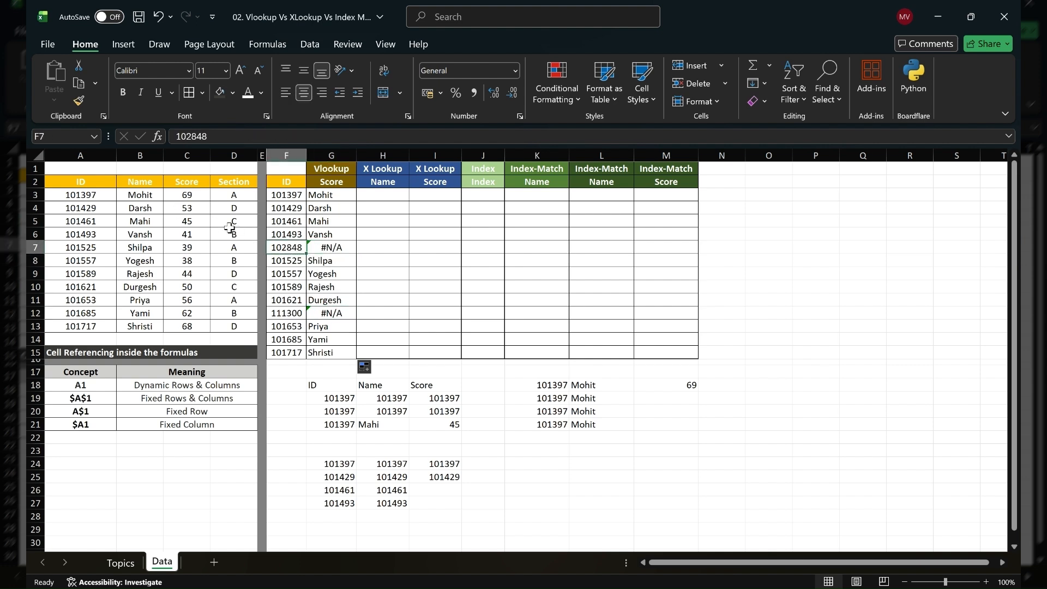
Wrap G3's formula as =IFERROR(VLOOKUP(F3,$A$3:$D$13,2,0),"NA") and fill it down to G15.
{"action": "left_click", "coordinate": [331, 195]}
{"action": "left_click", "coordinate": [184, 138]}
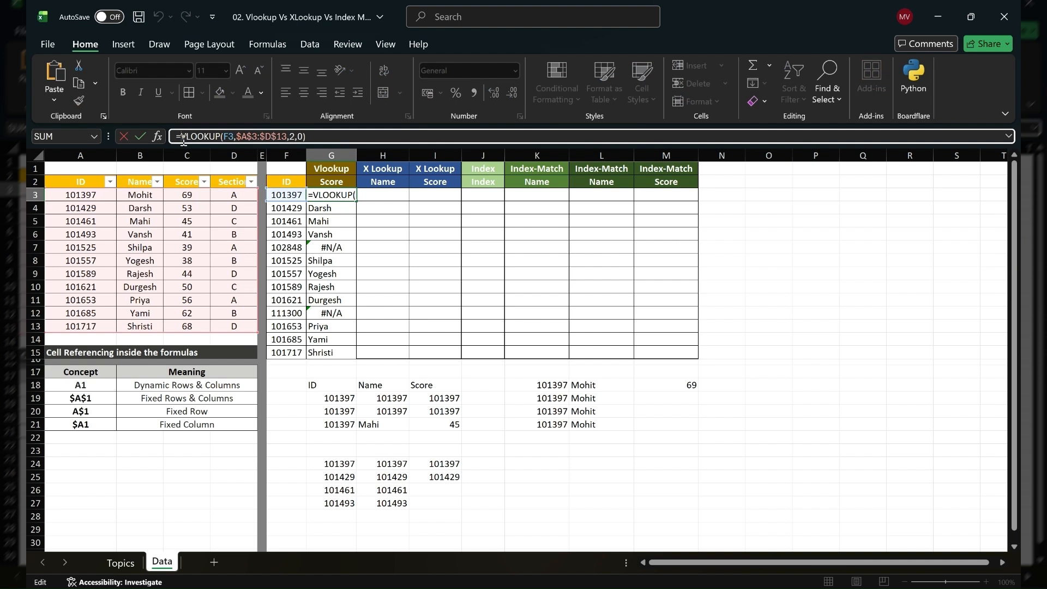
{"action": "type", "text": "if"}
{"action": "type", "text": "e"}
{"action": "key", "text": "Tab"}
{"action": "left_click", "coordinate": [381, 136]}
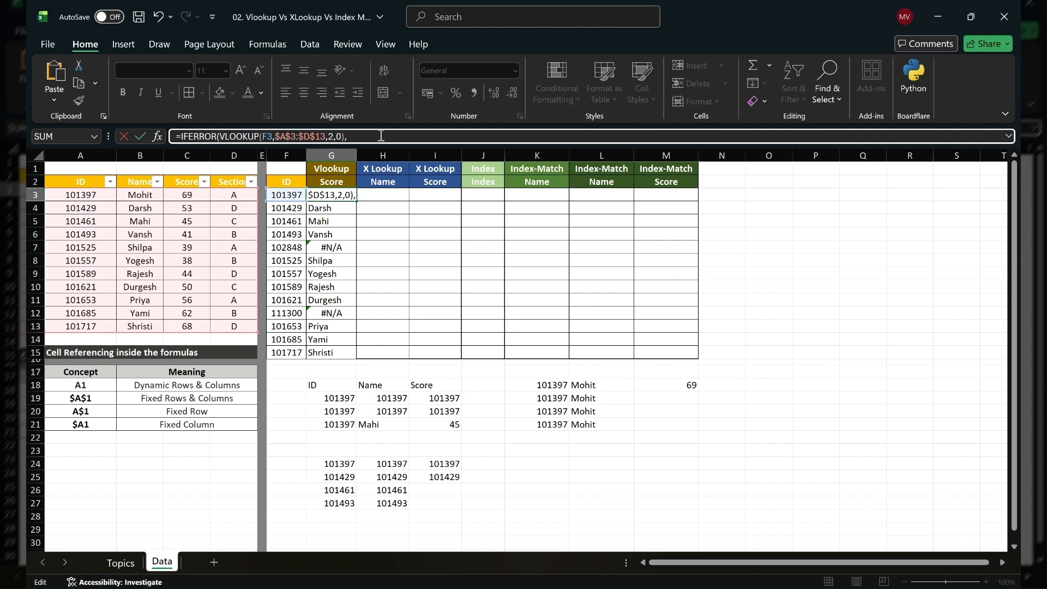
{"action": "type", "text": ",\"NA"}
{"action": "key", "text": "Return"}
{"action": "key", "text": "Up"}
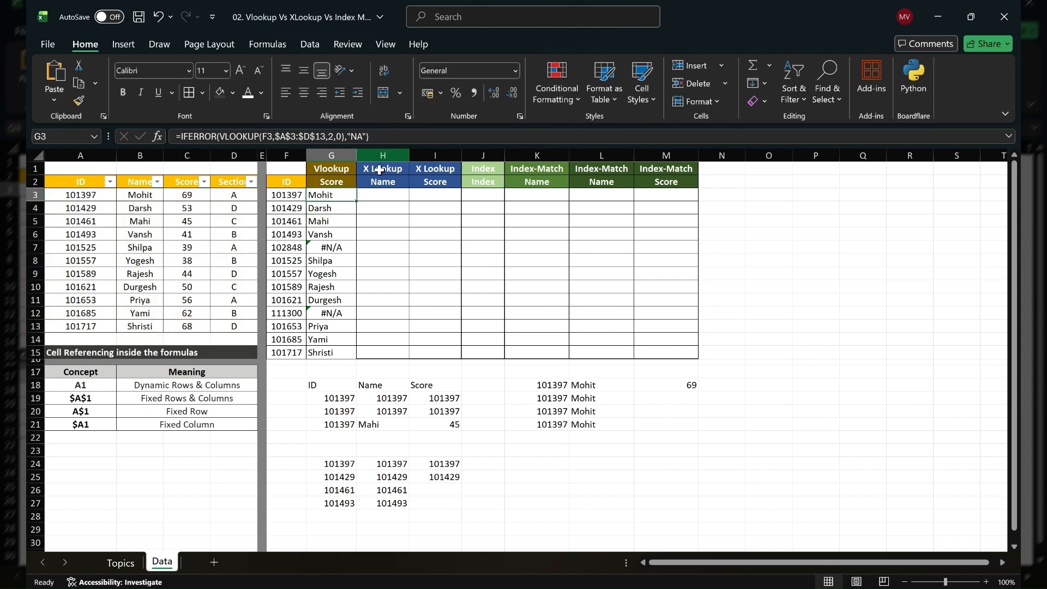
{"action": "double_click", "coordinate": [357, 202]}
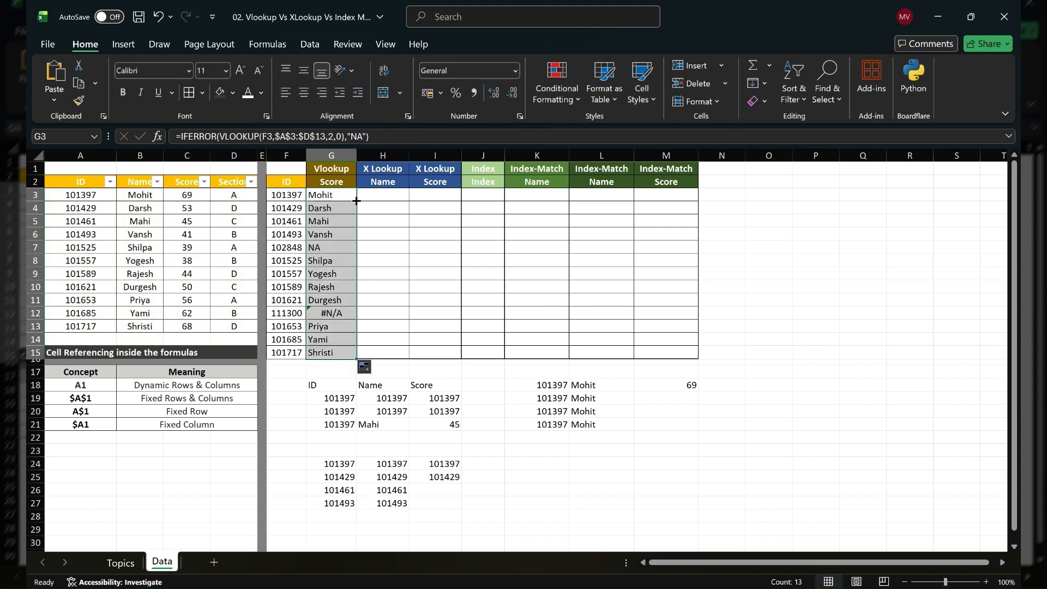
Make the NA results in G7 and G12 bold and save the workbook.
{"action": "left_click", "coordinate": [320, 249]}
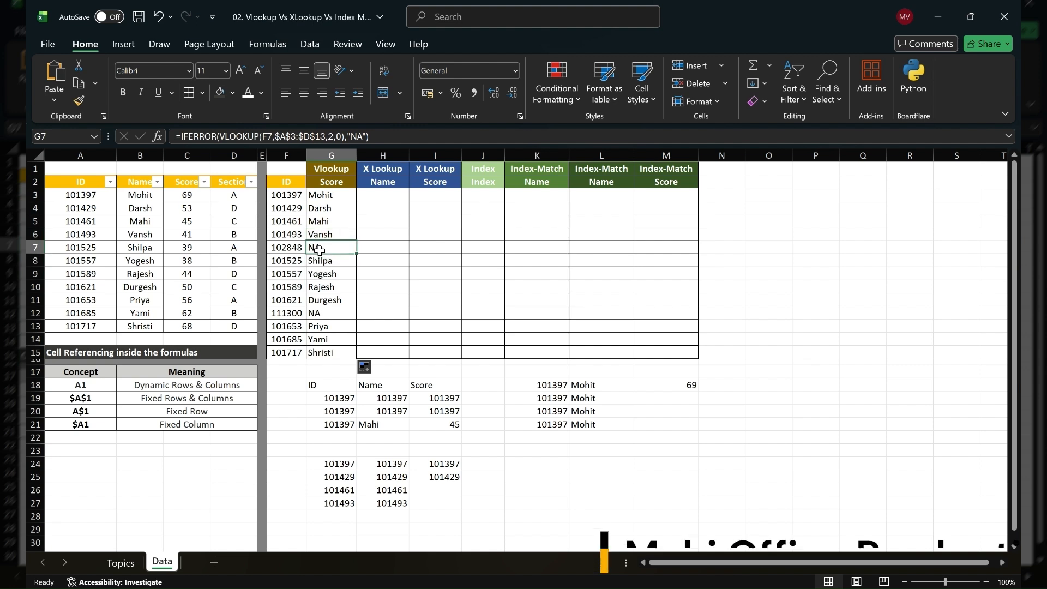
{"action": "left_click", "coordinate": [328, 311]}
{"action": "key", "text": "ctrl+b"}
{"action": "left_click", "coordinate": [335, 277]}
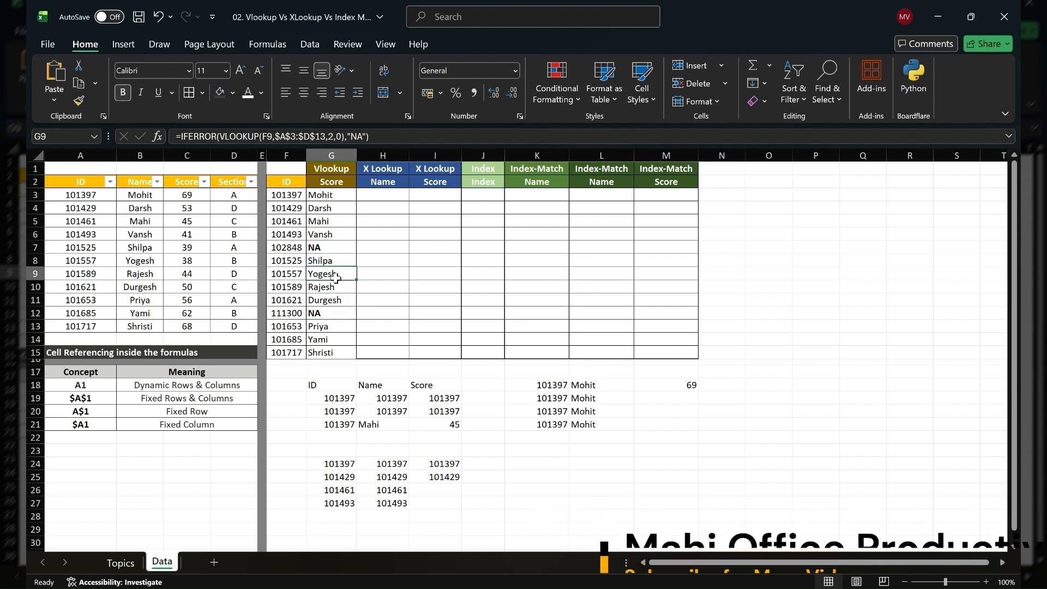
{"action": "left_click", "coordinate": [330, 196]}
{"action": "key", "text": "ctrl+s"}
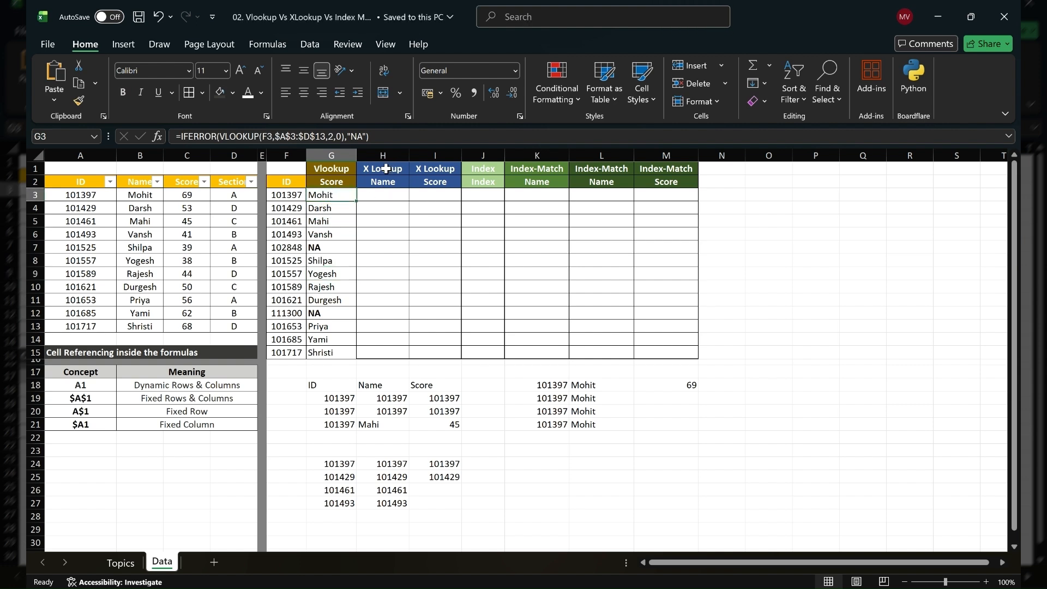
Begin an XLOOKUP formula in H3 of the X Lookup Name column with F3 as the lookup value.
{"action": "left_click", "coordinate": [386, 169]}
{"action": "mouse_move", "coordinate": [386, 169]}
{"action": "left_mouse_down"}
{"action": "mouse_move", "coordinate": [418, 169]}
{"action": "mouse_move", "coordinate": [392, 170]}
{"action": "left_mouse_up"}
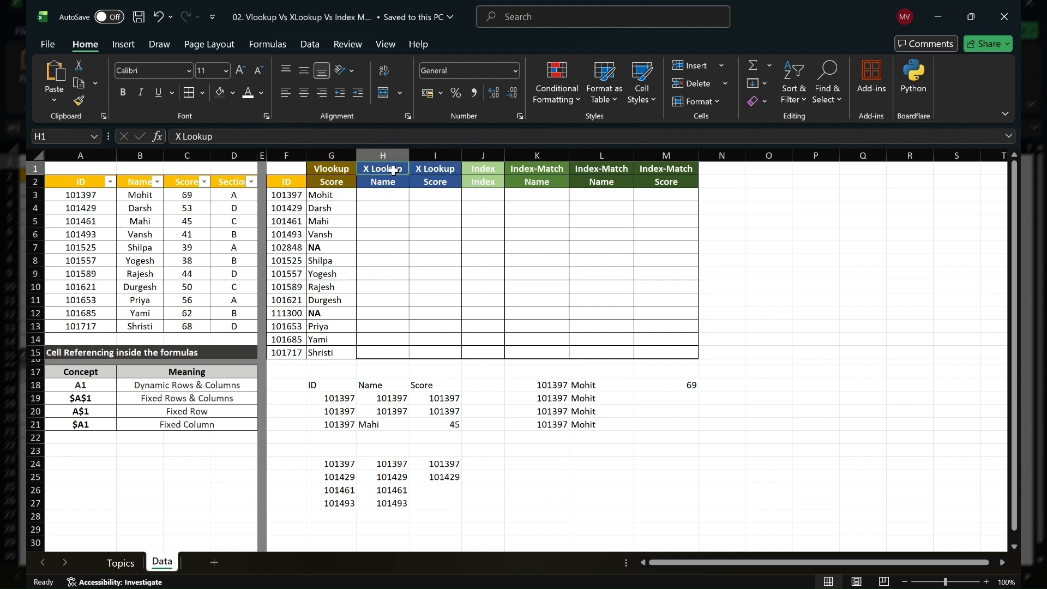
{"action": "left_click", "coordinate": [379, 197]}
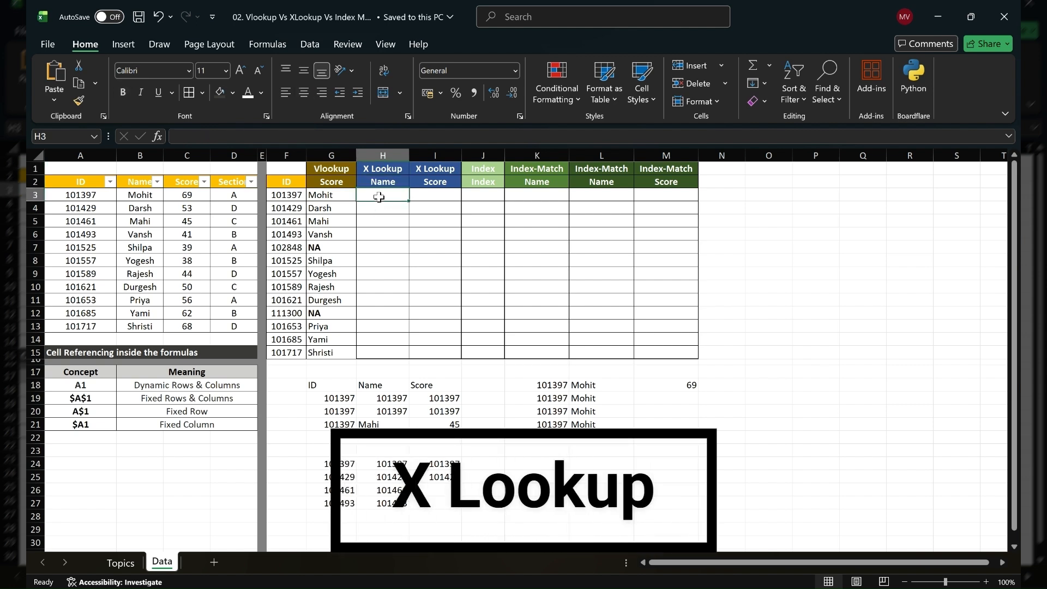
{"action": "type", "text": "="}
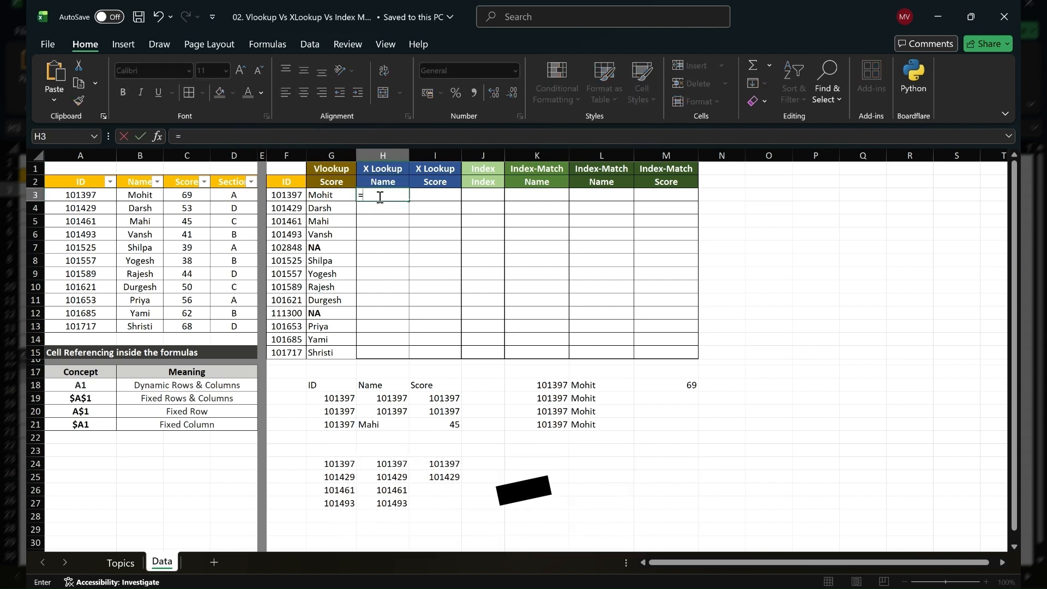
{"action": "type", "text": "X"}
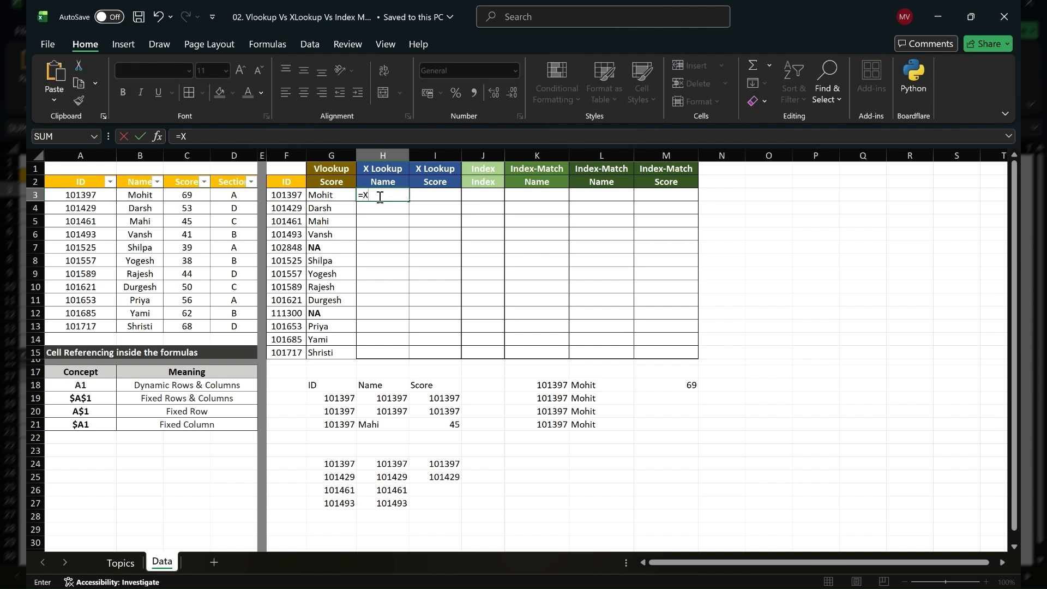
{"action": "type", "text": "LOOKUP("}
{"action": "left_click", "coordinate": [289, 193]}
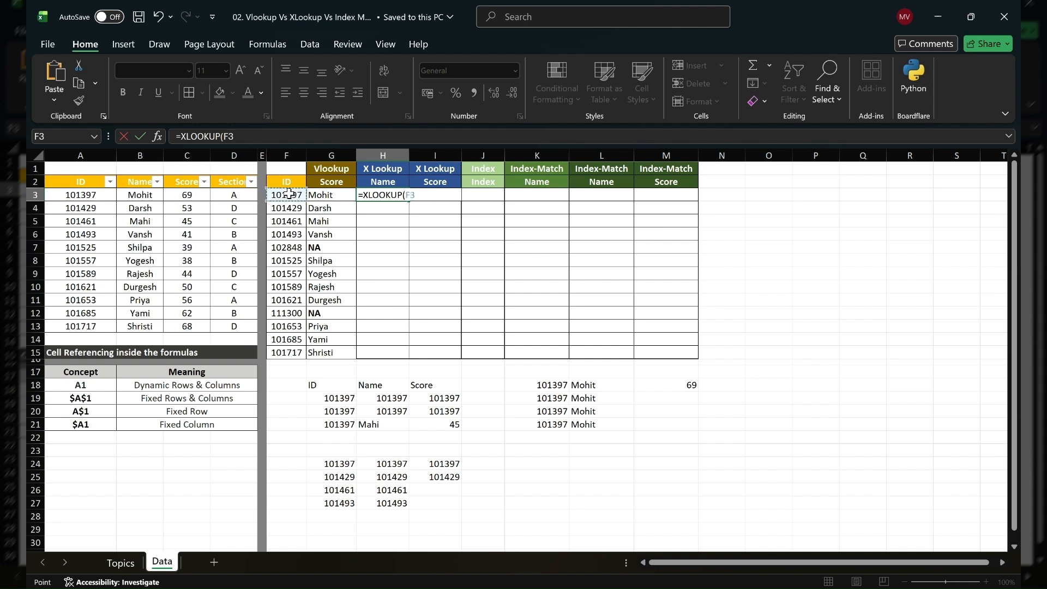
{"action": "type", "text": ","}
Set the XLOOKUP lookup array to the table's ID column as the absolute range $A$3:$A$13.
{"action": "left_click_drag", "start_coordinate": [135, 192], "coordinate": [172, 211]}
{"action": "left_click_drag", "start_coordinate": [172, 212], "coordinate": [212, 210]}
{"action": "left_click", "coordinate": [88, 195]}
{"action": "left_click_drag", "start_coordinate": [97, 194], "coordinate": [98, 322]}
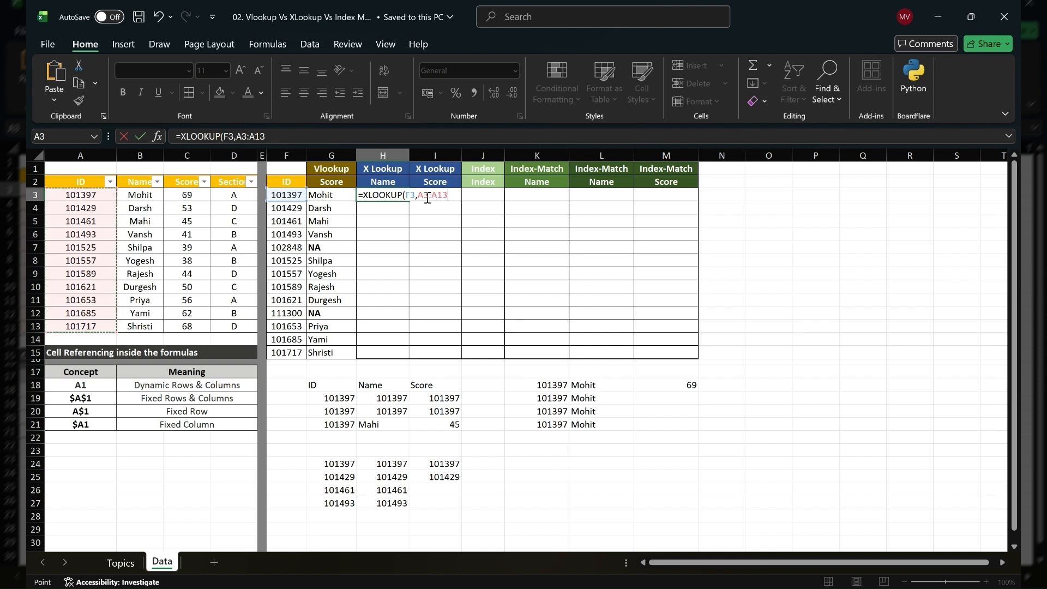
{"action": "key", "text": "F4"}
{"action": "type", "text": ","}
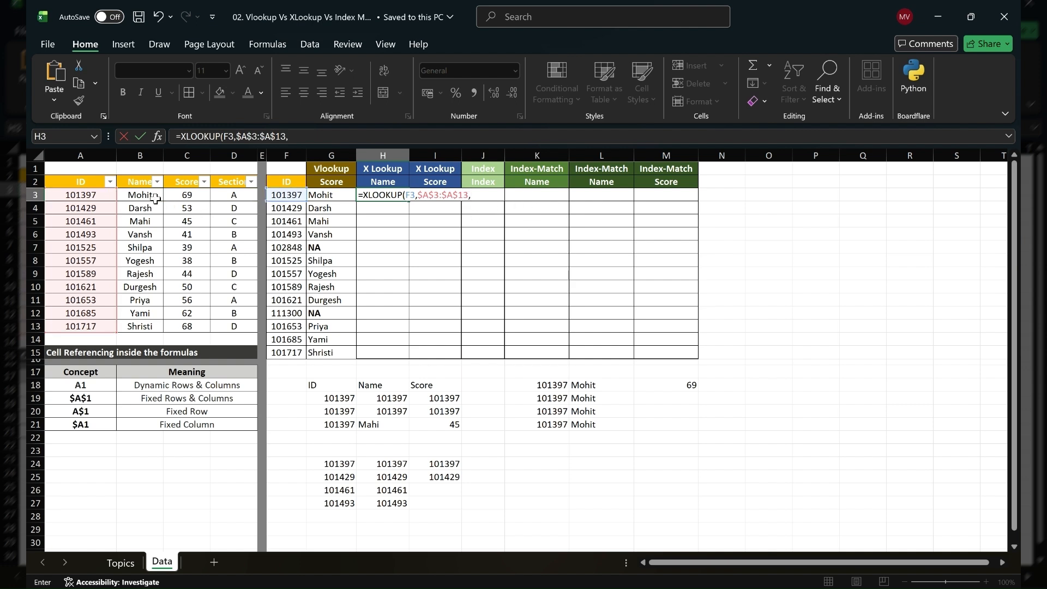
Complete the XLOOKUP formula with the absolute return range $B$3:$C$13 and "NA" as the not-found value.
{"action": "left_click_drag", "start_coordinate": [144, 195], "coordinate": [187, 323]}
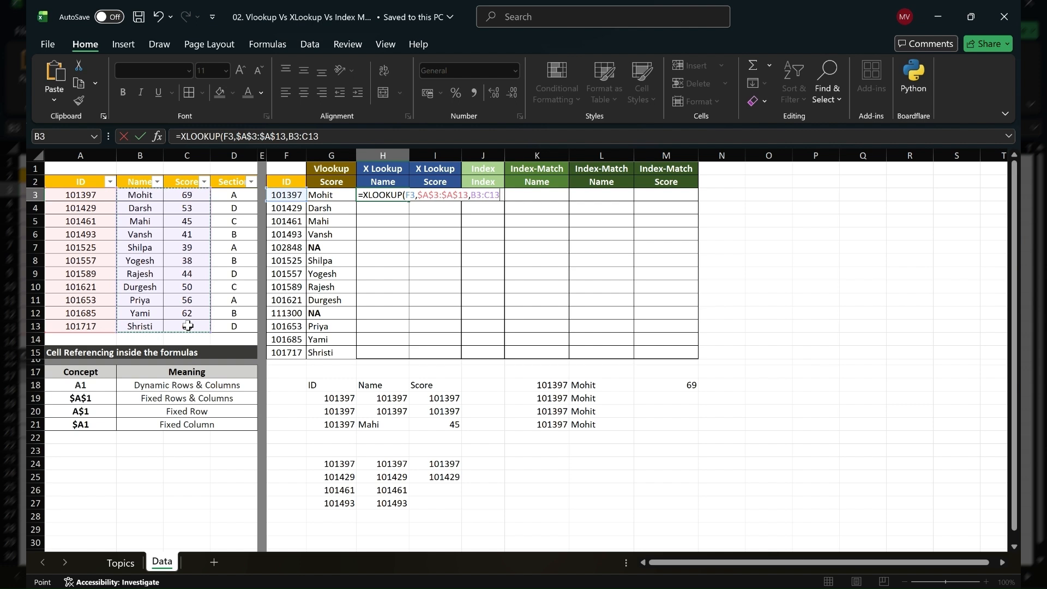
{"action": "key", "text": "F4"}
{"action": "type", "text": ",\"NA"}
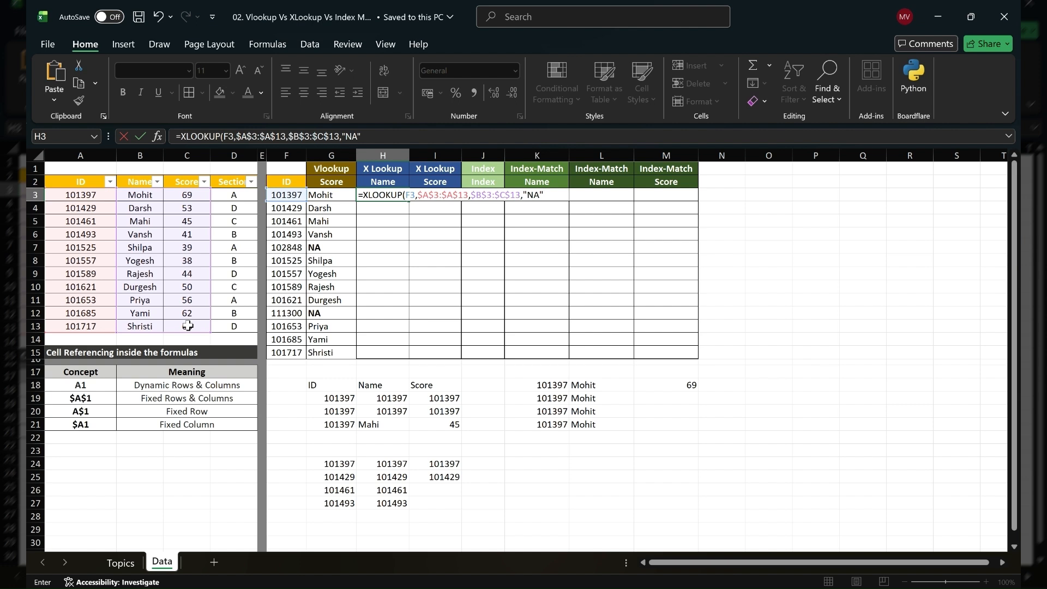
{"action": "key", "text": "Return"}
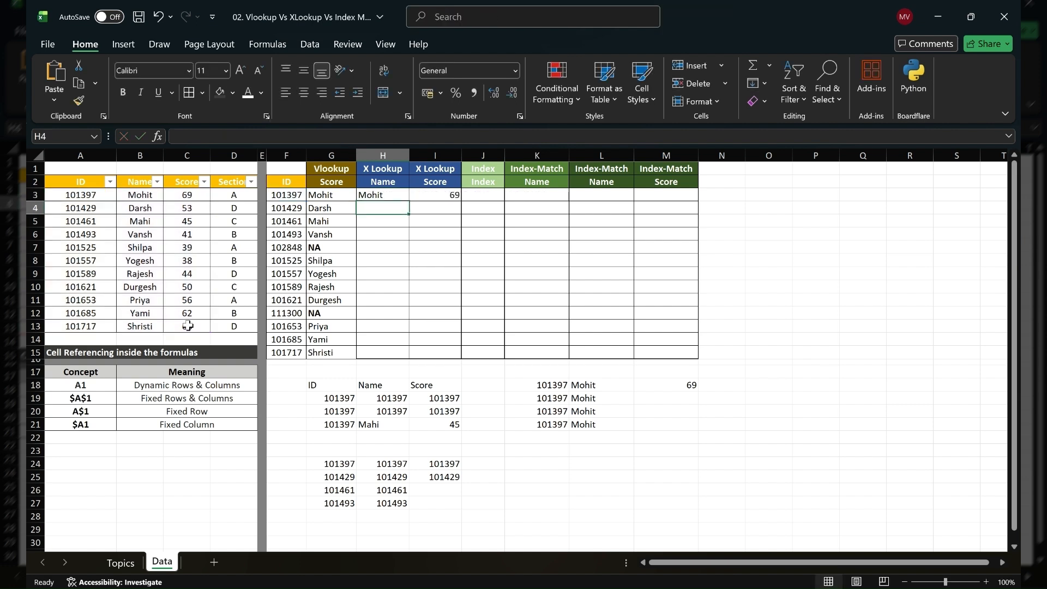
Check the cells filled by H3's XLOOKUP formula and copy it down to H15.
{"action": "left_click", "coordinate": [380, 195]}
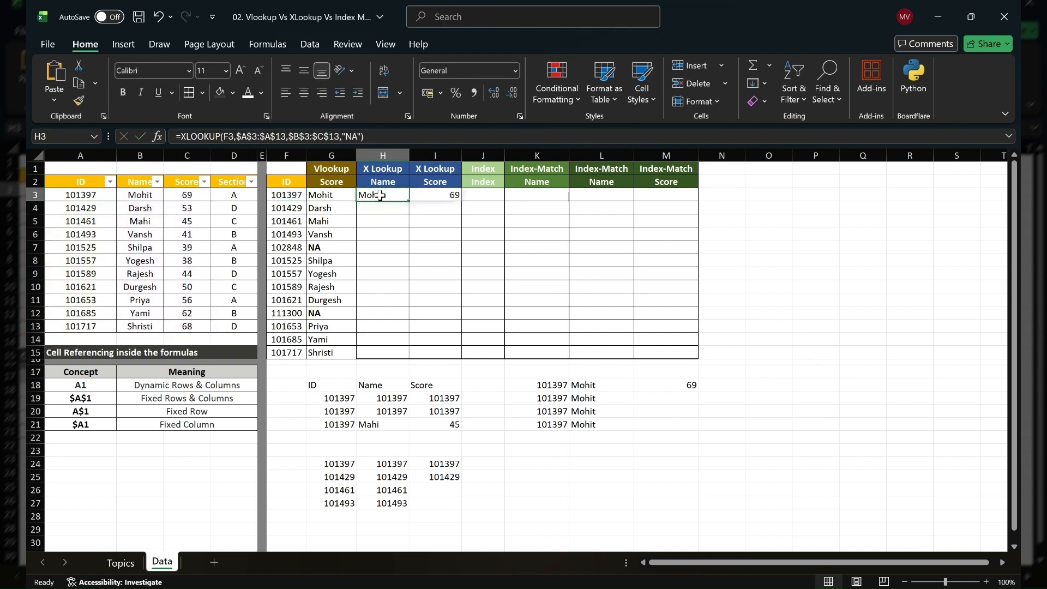
{"action": "key", "text": "shift+Right"}
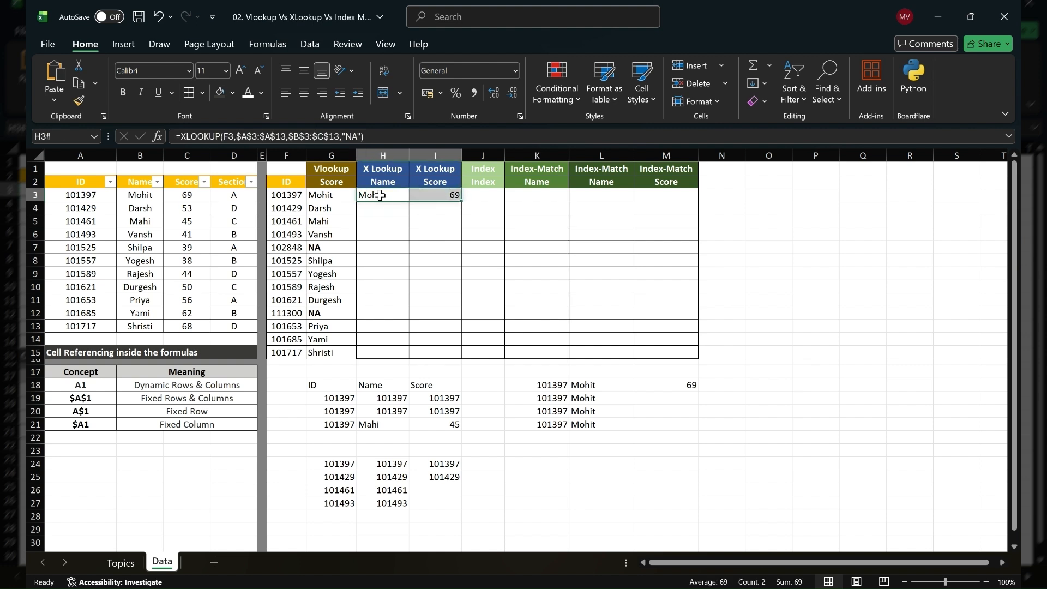
{"action": "left_click", "coordinate": [380, 195]}
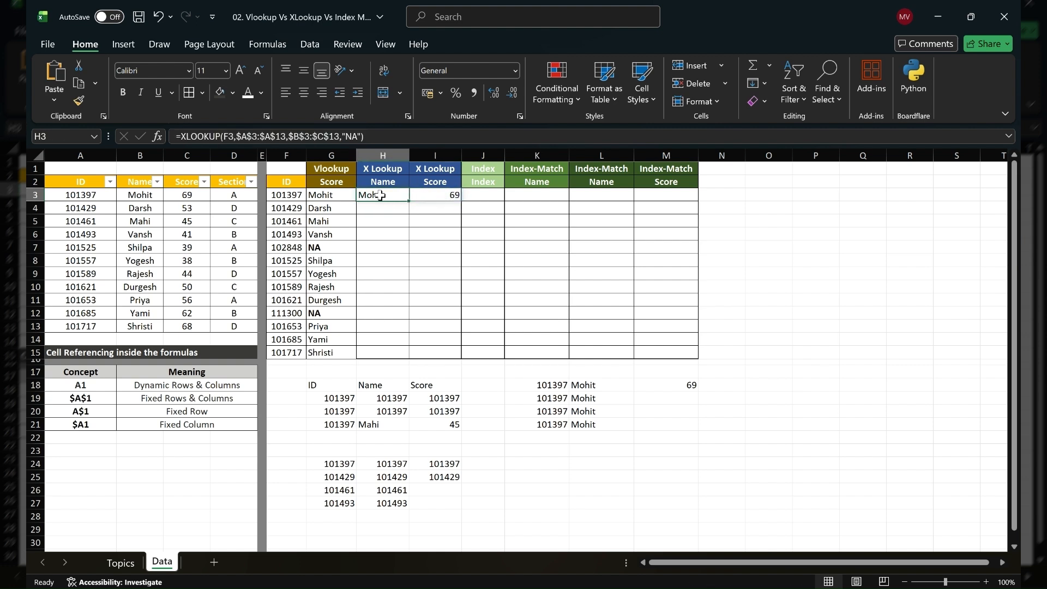
{"action": "left_click_drag", "start_coordinate": [409, 201], "coordinate": [409, 354]}
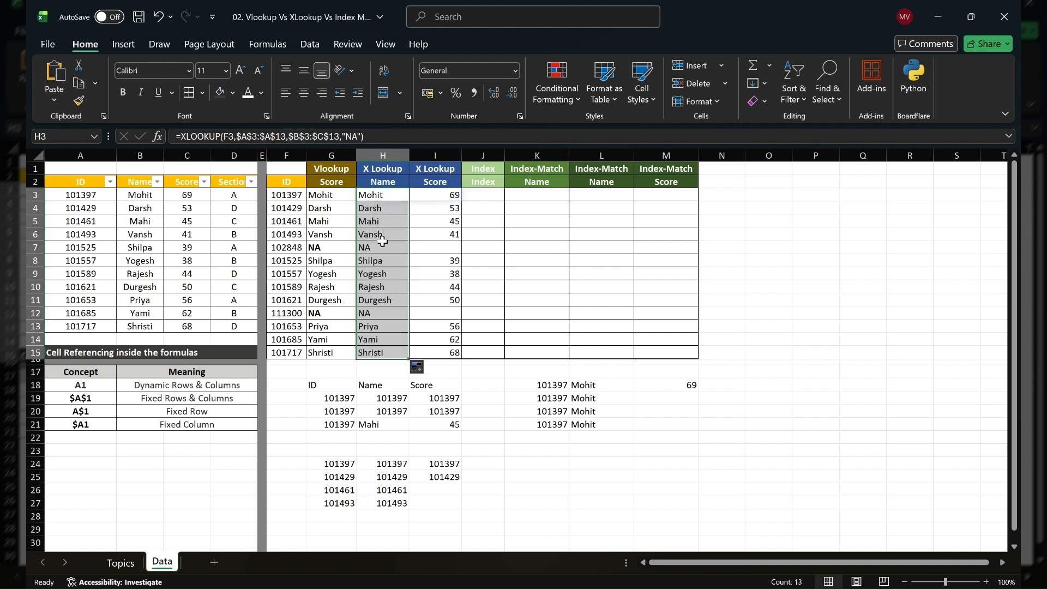
{"action": "left_click", "coordinate": [385, 196]}
Make the NA results in H7 and H12 of the X Lookup Name column bold.
{"action": "left_click", "coordinate": [374, 250]}
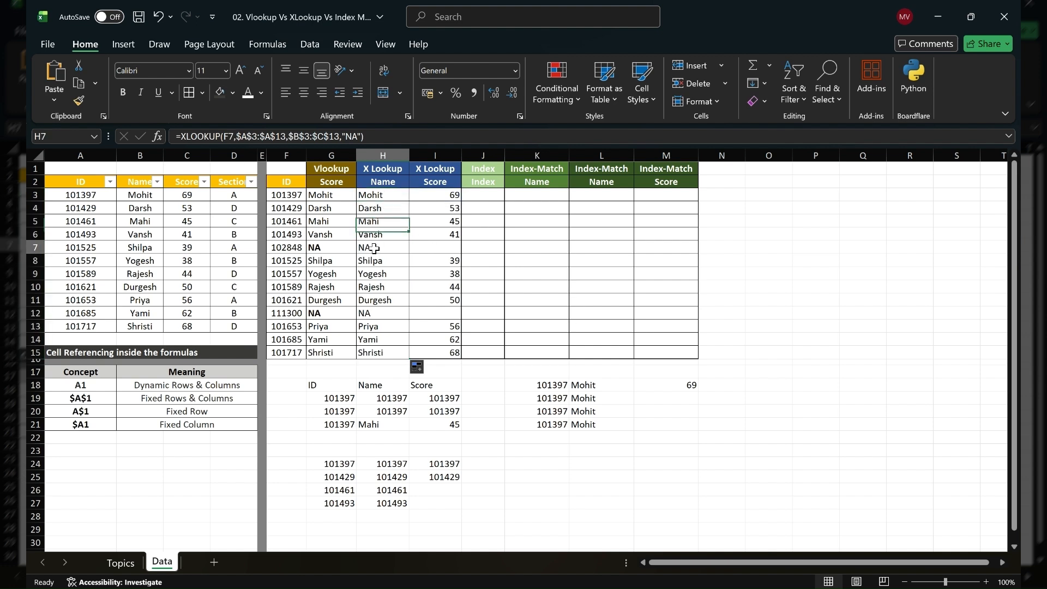
{"action": "key", "text": "ctrl+b"}
{"action": "left_click", "coordinate": [381, 313]}
{"action": "key", "text": "ctrl+b"}
Enter an INDEX formula in J3 with the absolute Name range $B$3:$B$13, row number 1 and column number 1.
{"action": "left_click", "coordinate": [482, 196]}
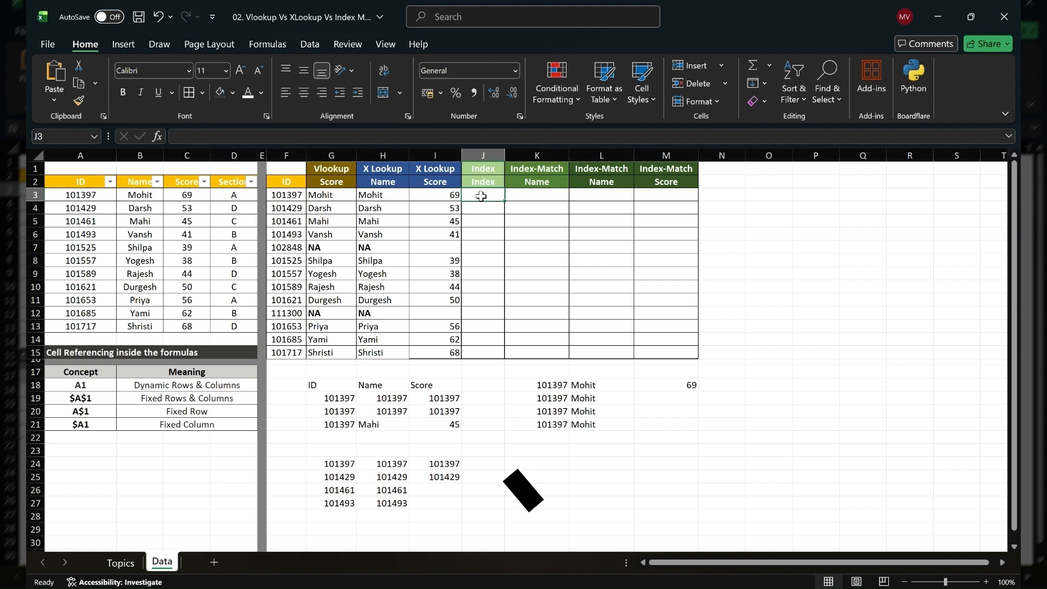
{"action": "type", "text": "="}
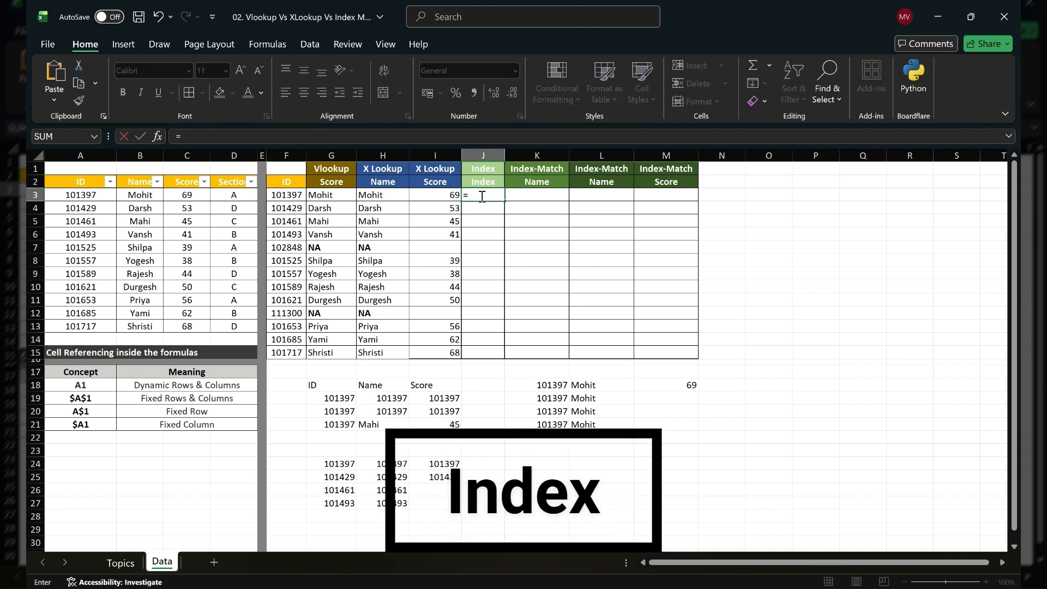
{"action": "type", "text": "IND"}
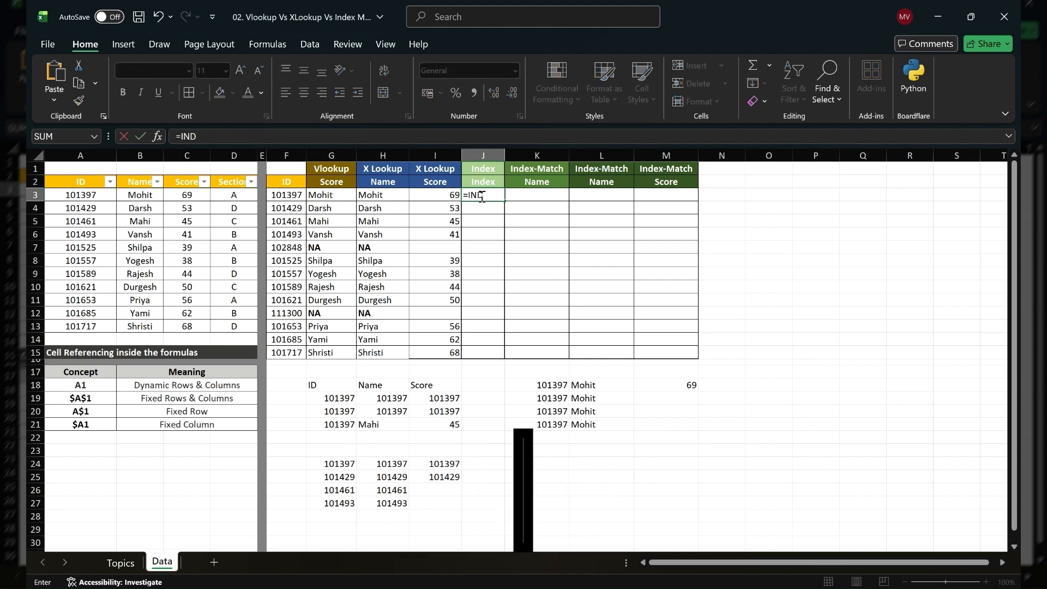
{"action": "type", "text": "EX("}
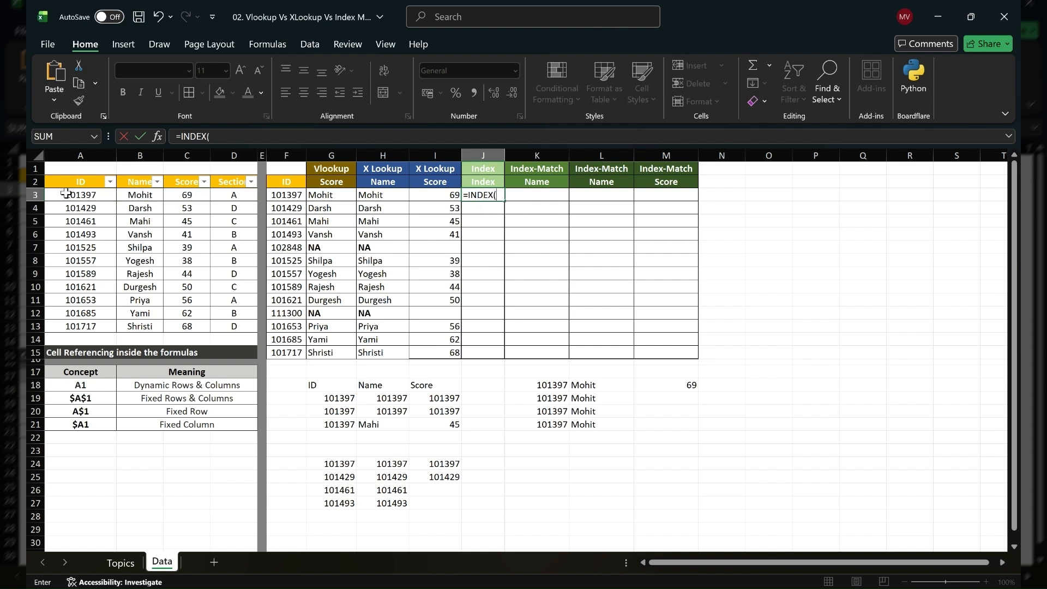
{"action": "left_click_drag", "start_coordinate": [136, 196], "coordinate": [140, 324]}
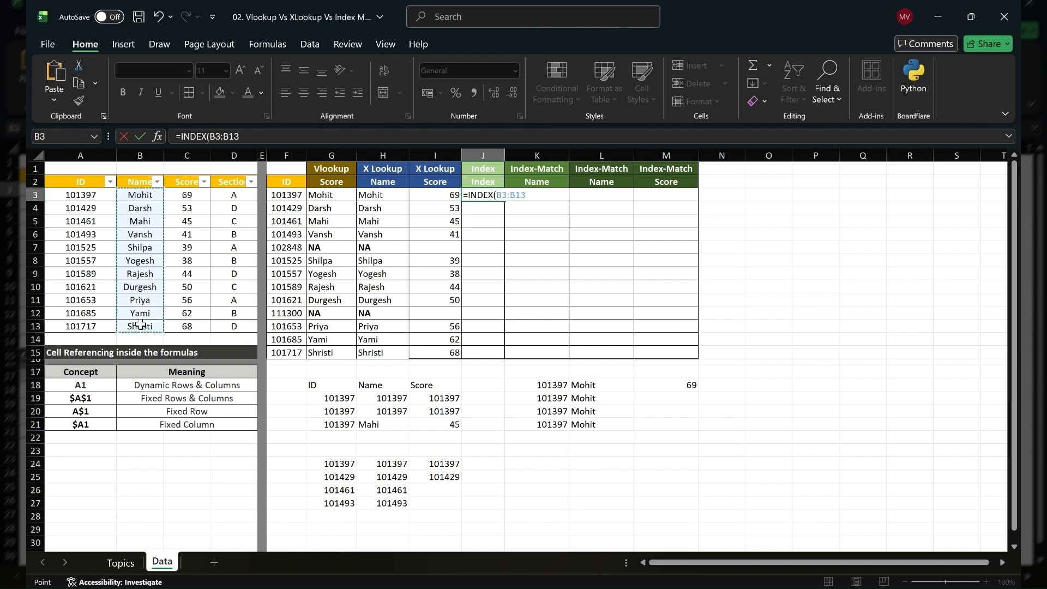
{"action": "key", "text": "F4"}
{"action": "type", "text": ",1,1"}
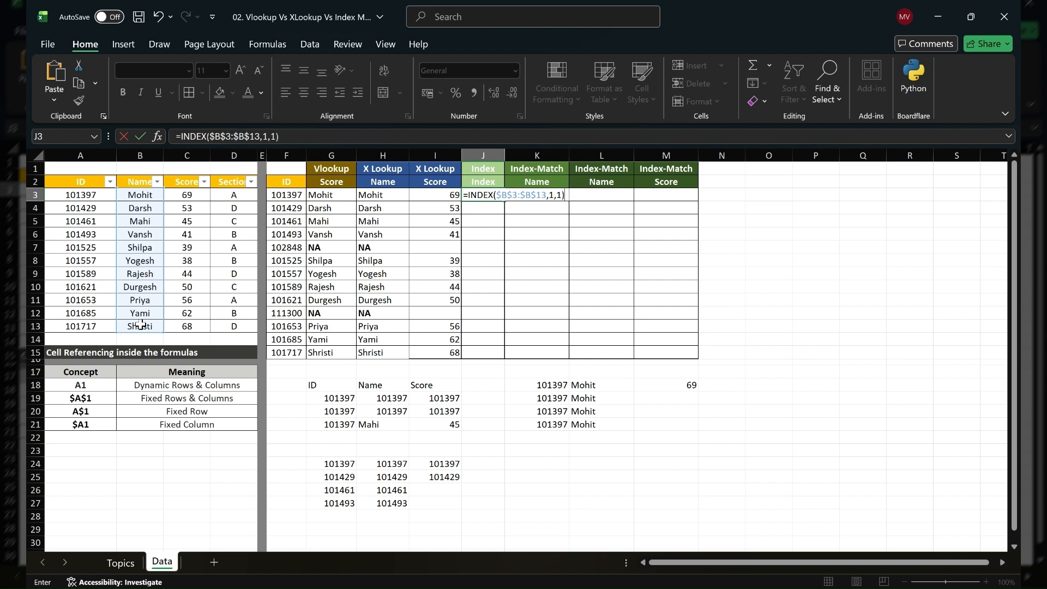
{"action": "key", "text": "Return"}
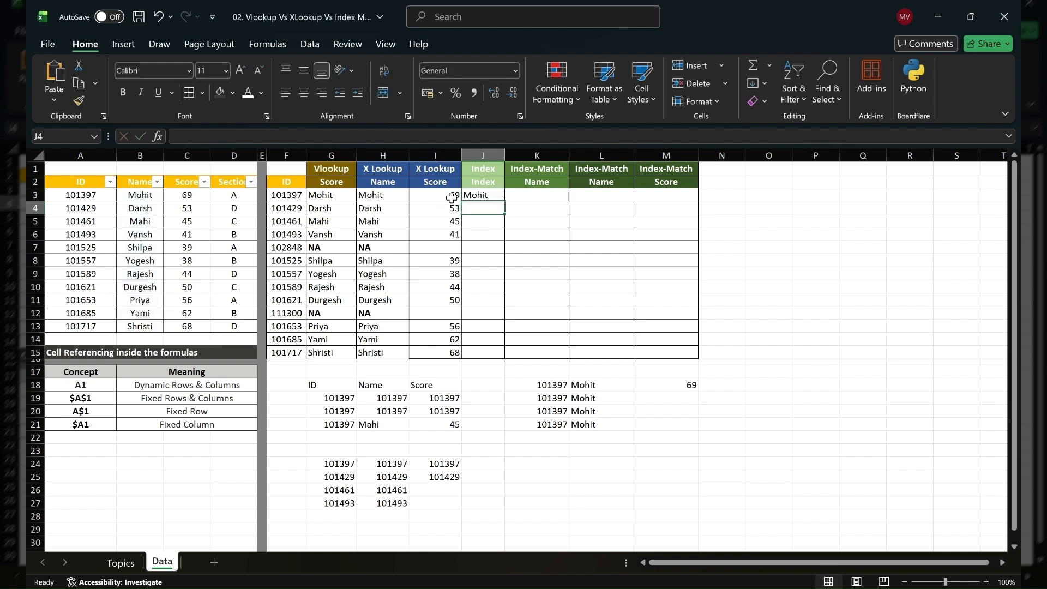
Copy J3's INDEX formula down to J15 and inspect its row-number argument.
{"action": "left_click", "coordinate": [473, 196]}
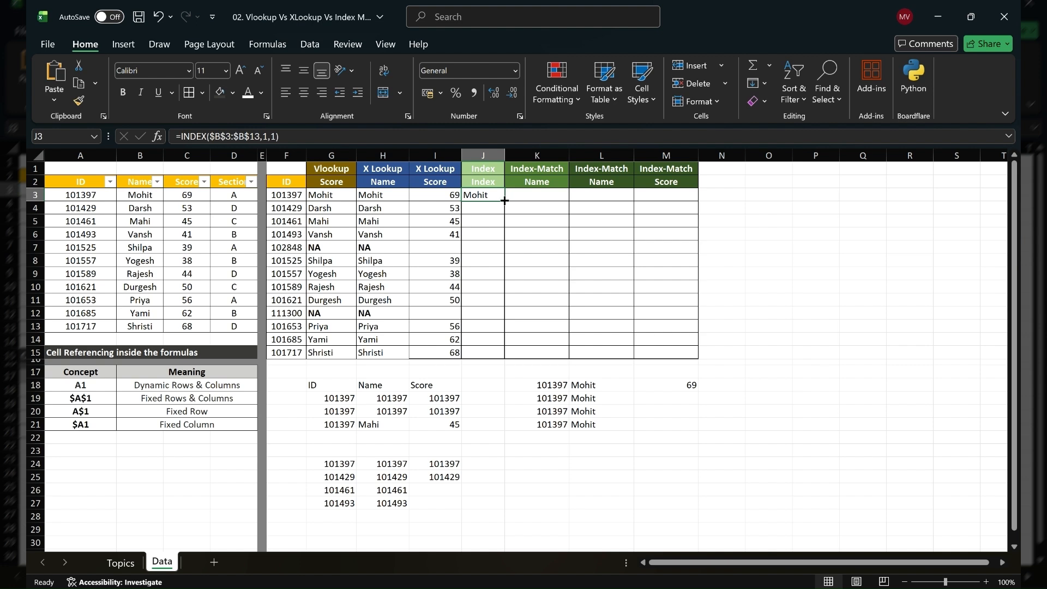
{"action": "left_click_drag", "start_coordinate": [504, 201], "coordinate": [505, 356]}
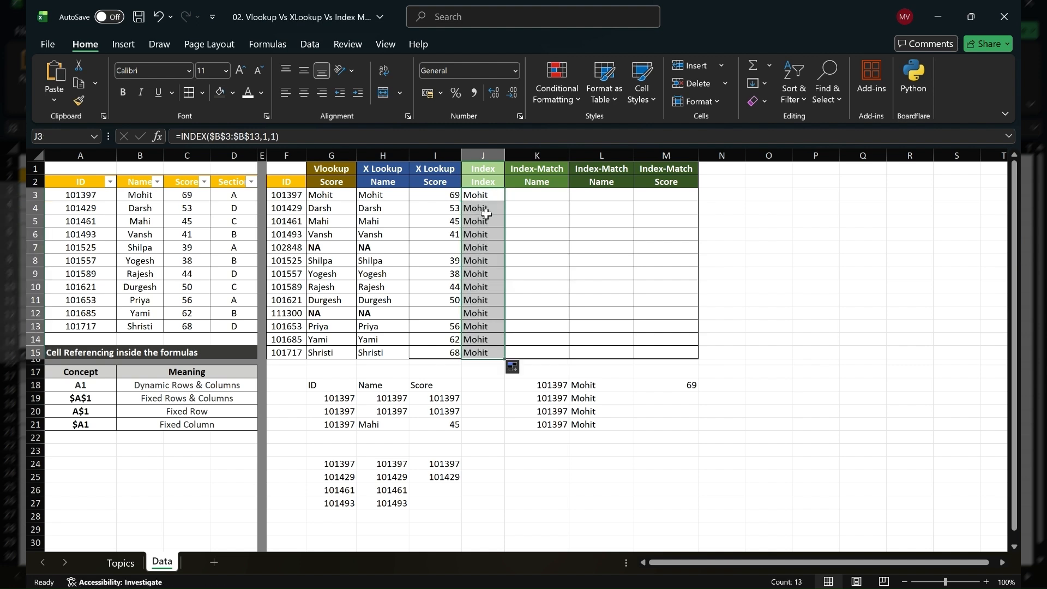
{"action": "left_click", "coordinate": [481, 200]}
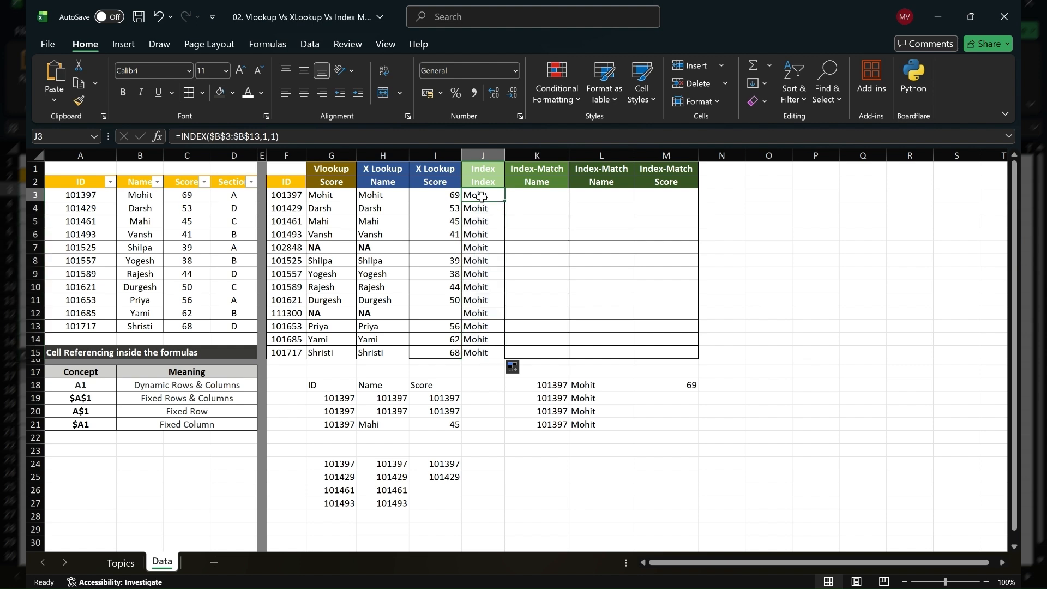
{"action": "left_click", "coordinate": [265, 137]}
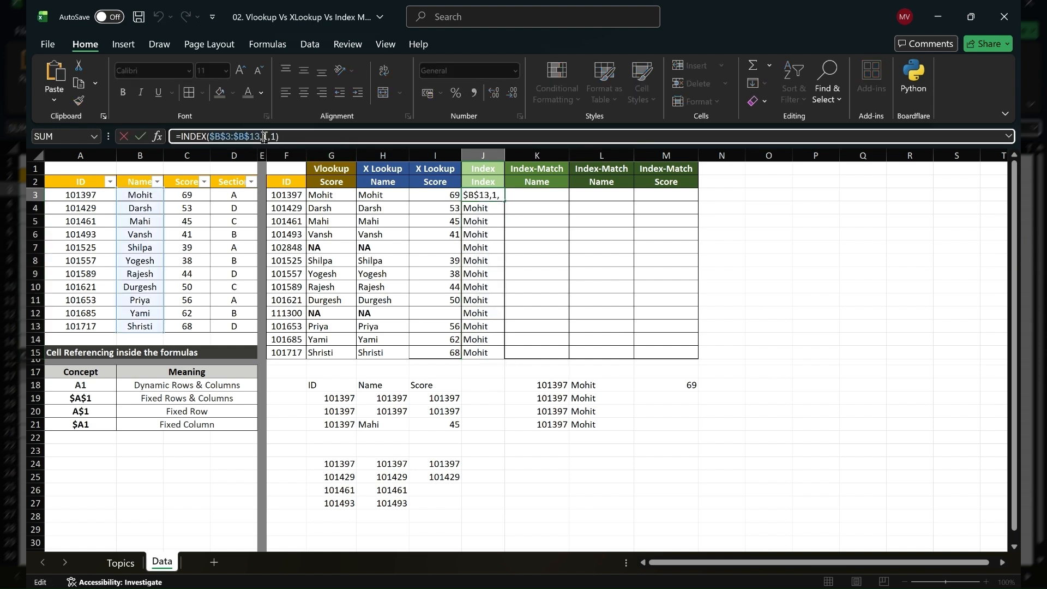
{"action": "double_click", "coordinate": [264, 137]}
{"action": "key", "text": "ctrl+Return"}
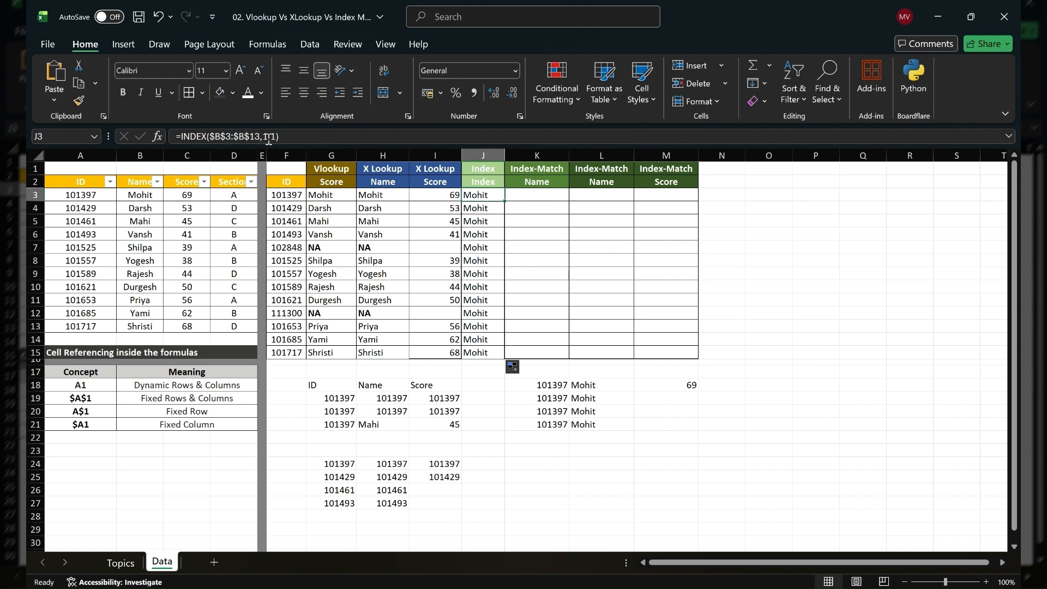
Replace the row number in J3's INDEX formula with a MATCH function that uses $F3 as the lookup value.
{"action": "double_click", "coordinate": [491, 196]}
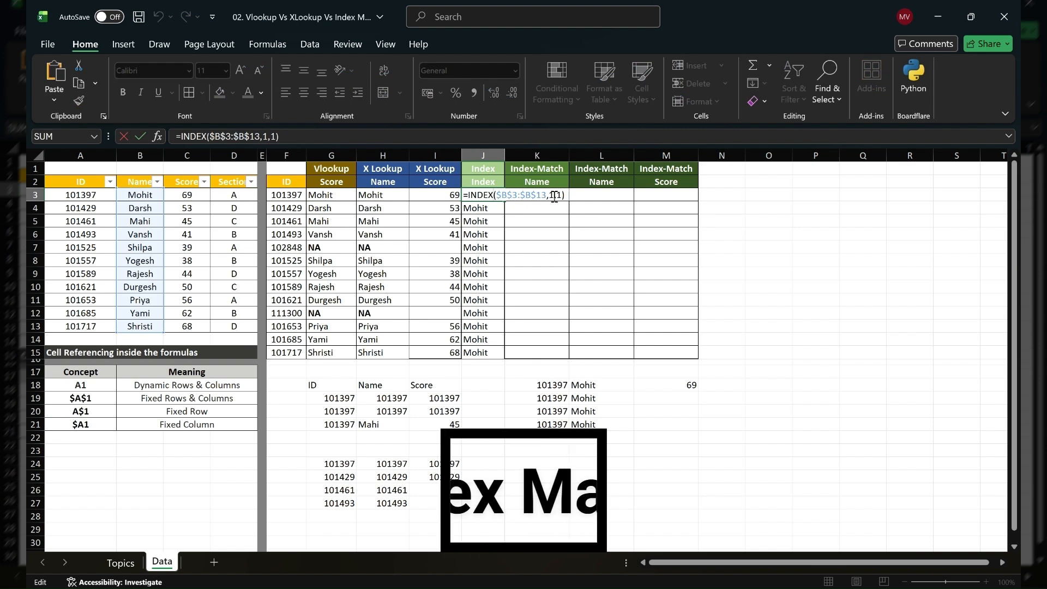
{"action": "key", "text": "BackSpace"}
{"action": "type", "text": "MA"}
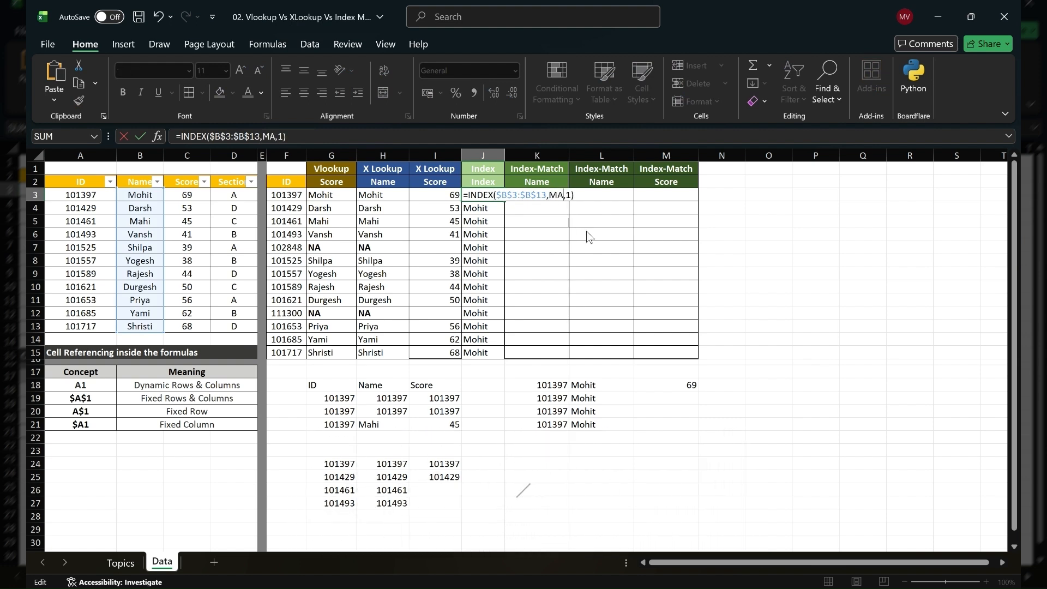
{"action": "type", "text": "TCH("}
{"action": "left_click", "coordinate": [286, 195]}
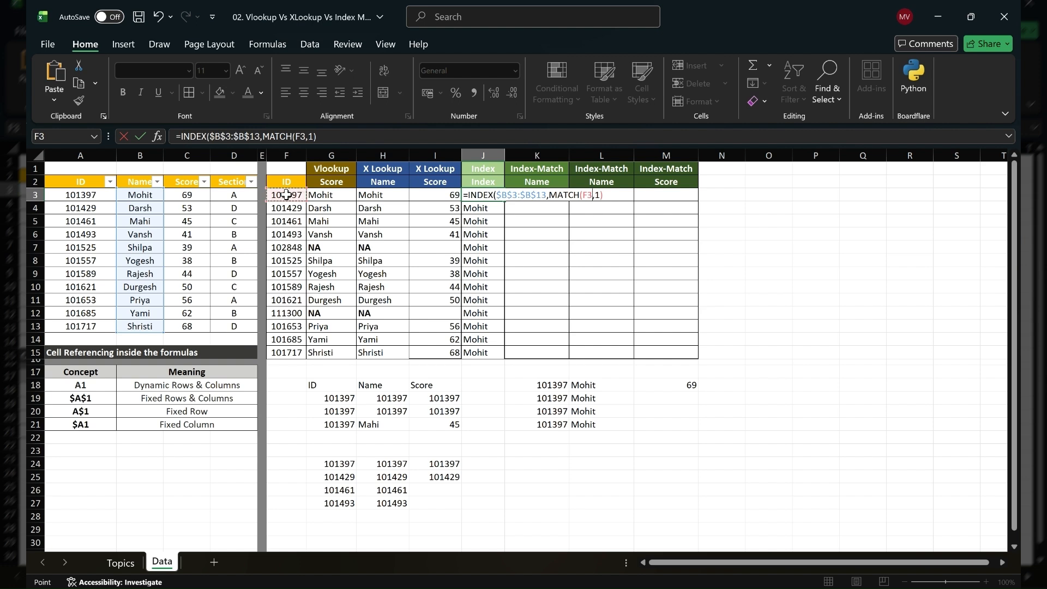
{"action": "key", "text": "F4"}
{"action": "key", "text": "F4"}
{"action": "type", "text": ","}
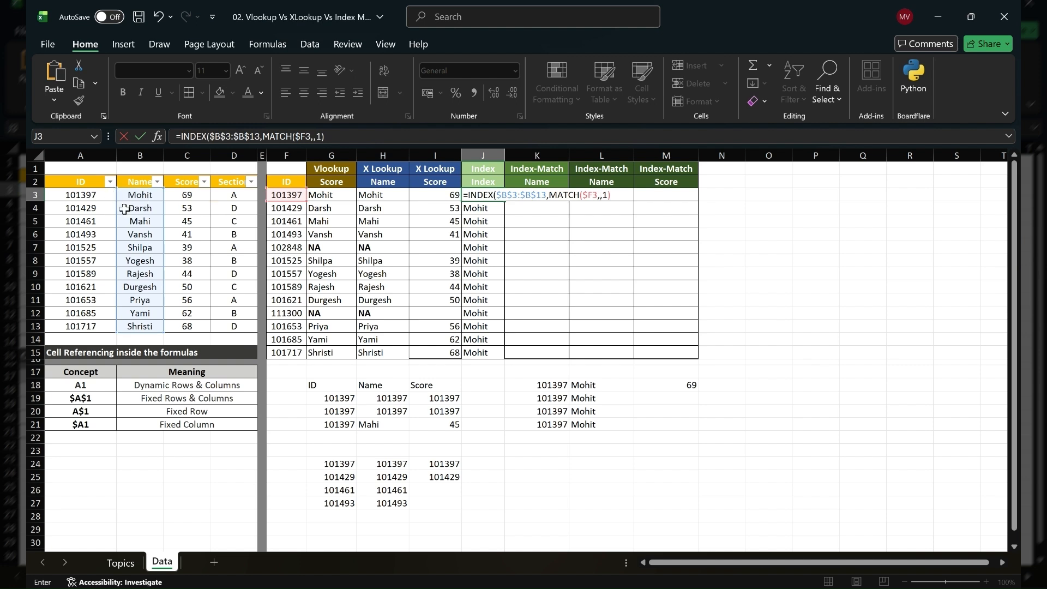
Complete J3's MATCH function with the absolute lookup array $A$3:$A$13 and match type 0.
{"action": "left_click_drag", "start_coordinate": [81, 195], "coordinate": [84, 325]}
{"action": "key", "text": "F4"}
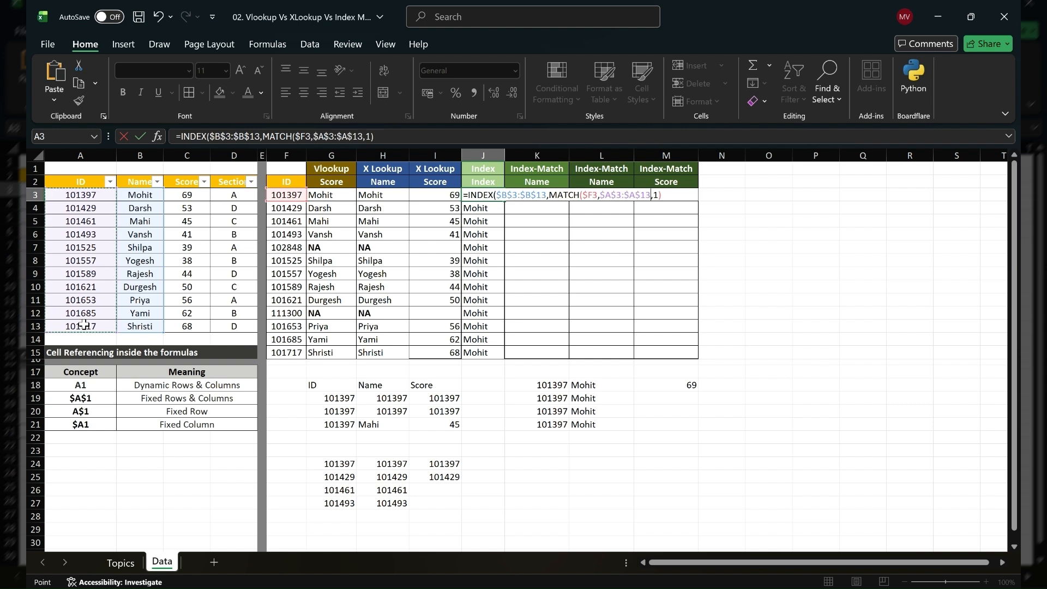
{"action": "type", "text": ","}
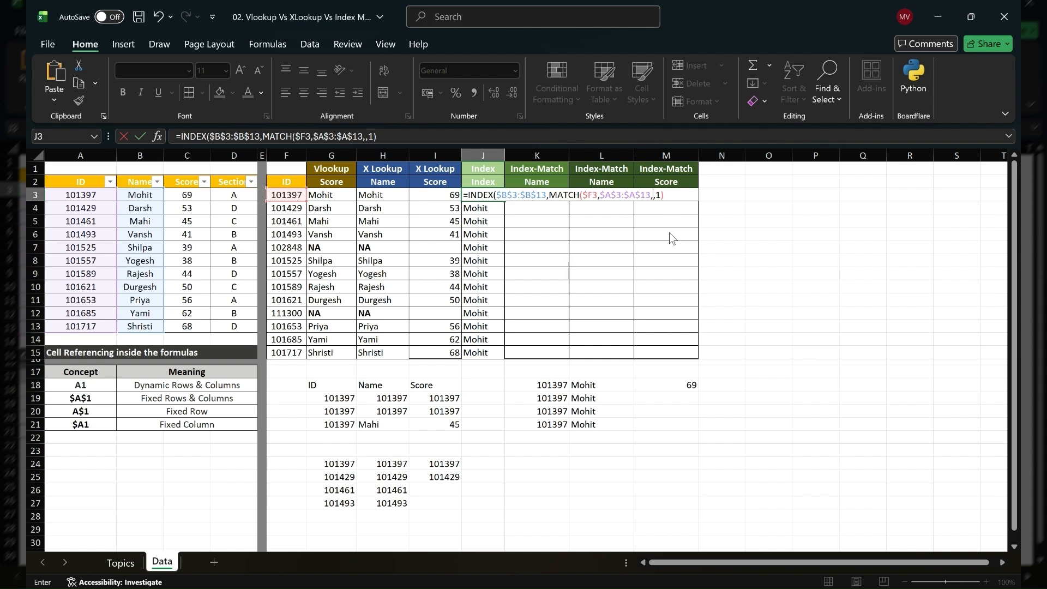
{"action": "type", "text": "0"}
{"action": "key", "text": "Return"}
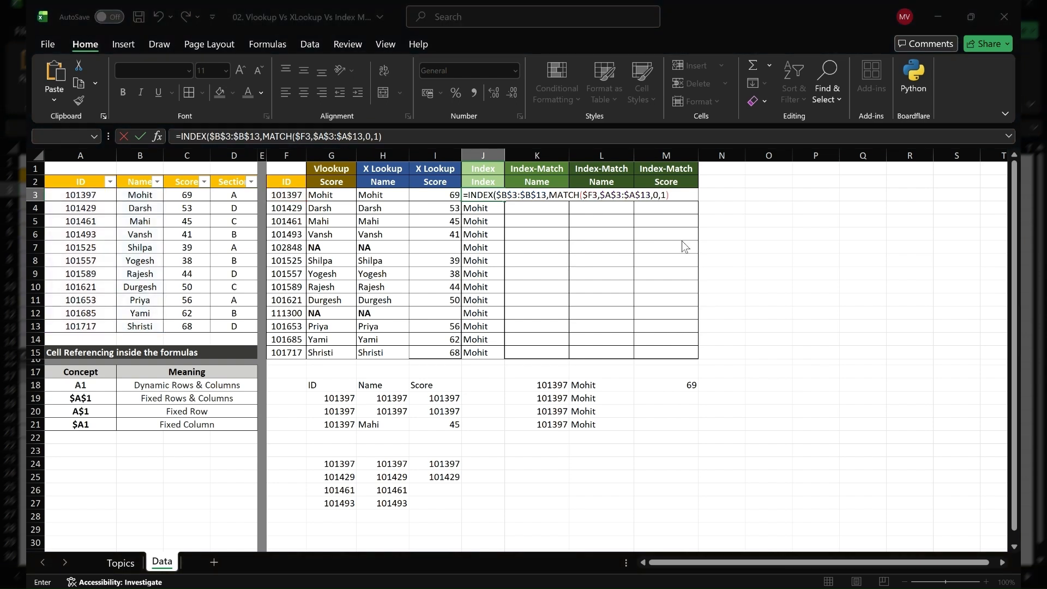
{"action": "key", "text": "Return"}
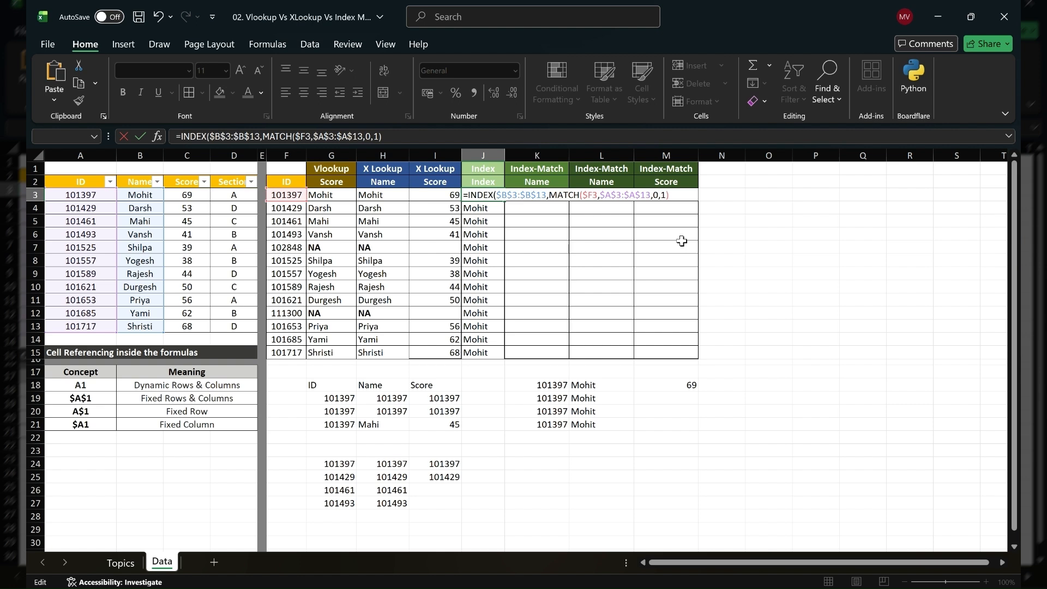
{"action": "type", "text": ")"}
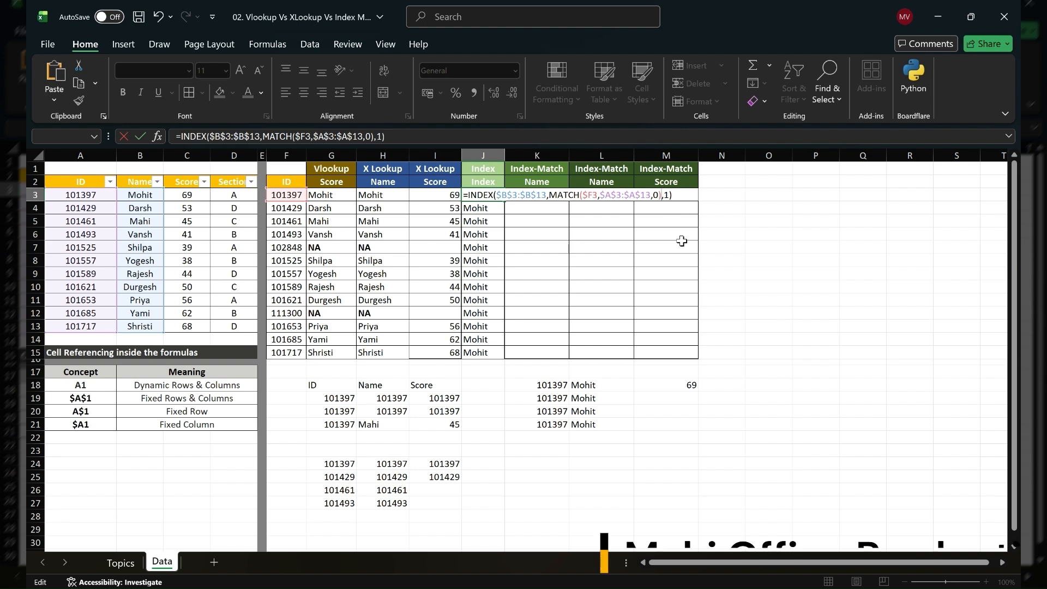
{"action": "key", "text": "Return"}
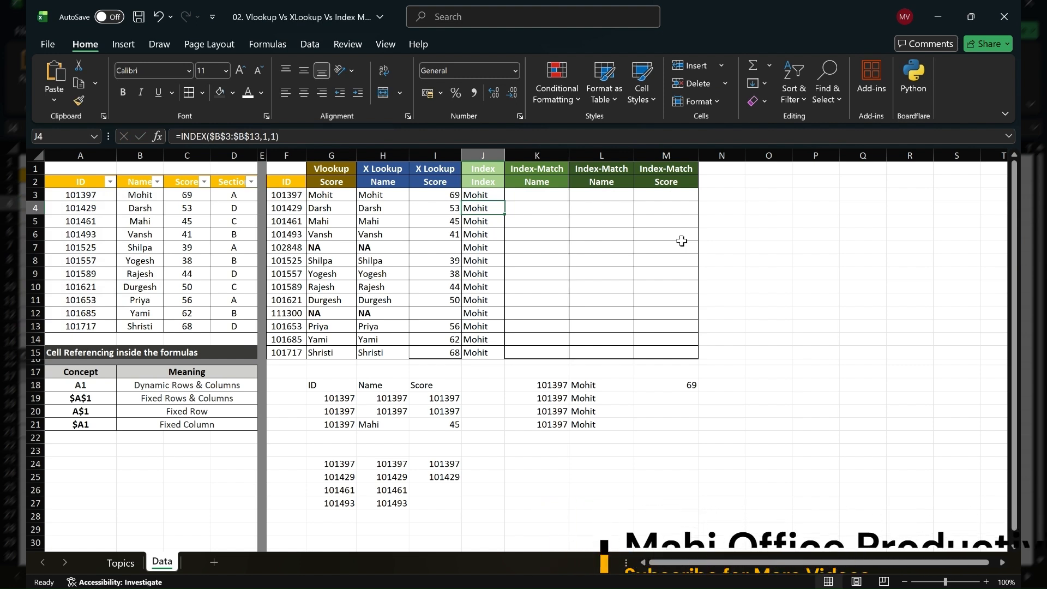
Copy J3's INDEX-MATCH formula down to J15 and check the formula in J7.
{"action": "left_click", "coordinate": [492, 199]}
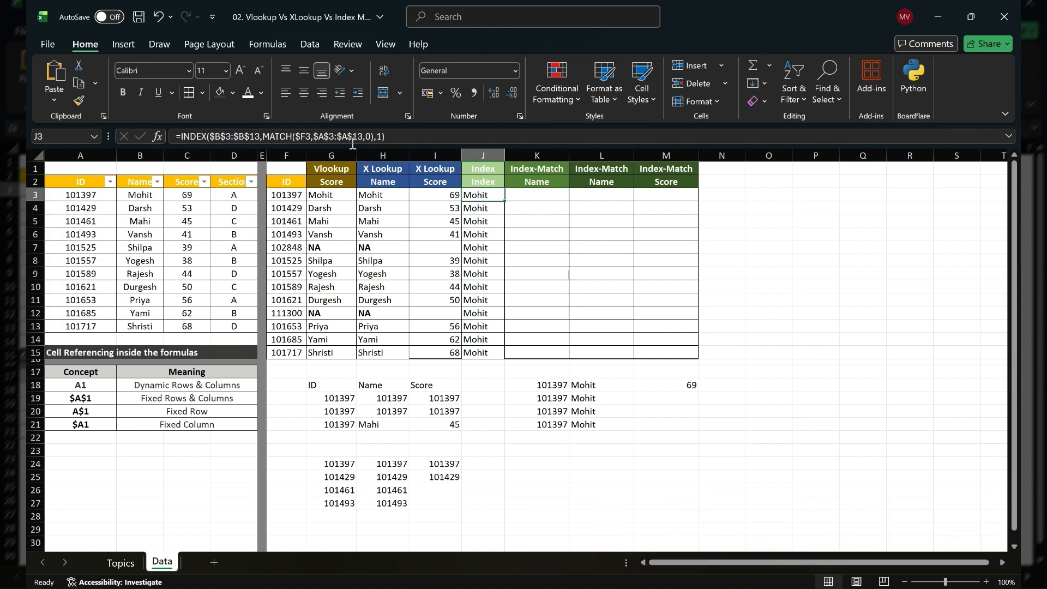
{"action": "left_click_drag", "start_coordinate": [505, 201], "coordinate": [501, 357]}
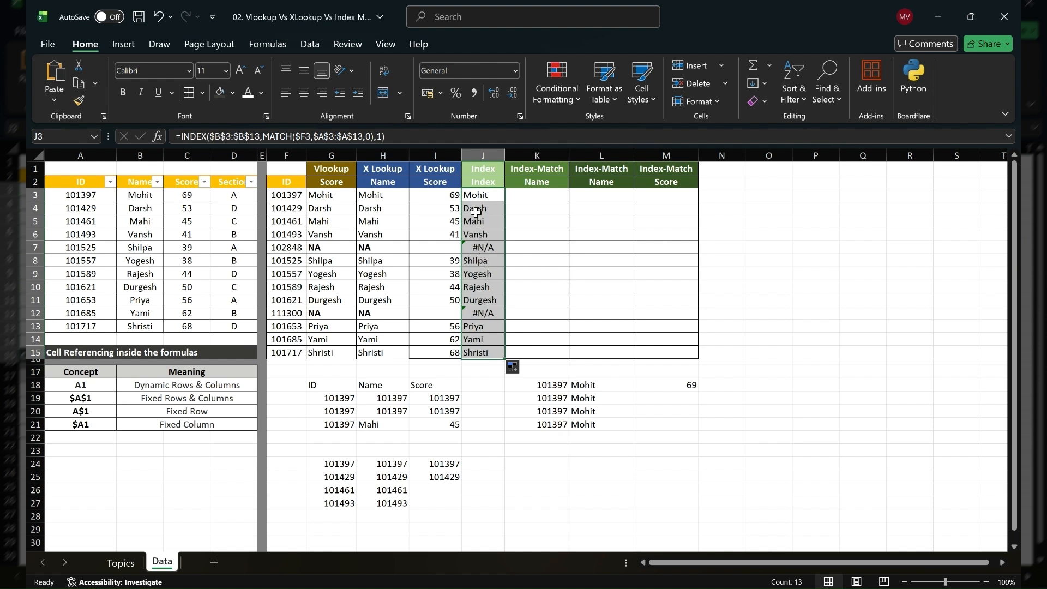
{"action": "left_click_drag", "start_coordinate": [480, 246], "coordinate": [480, 248]}
{"action": "left_click", "coordinate": [480, 247]}
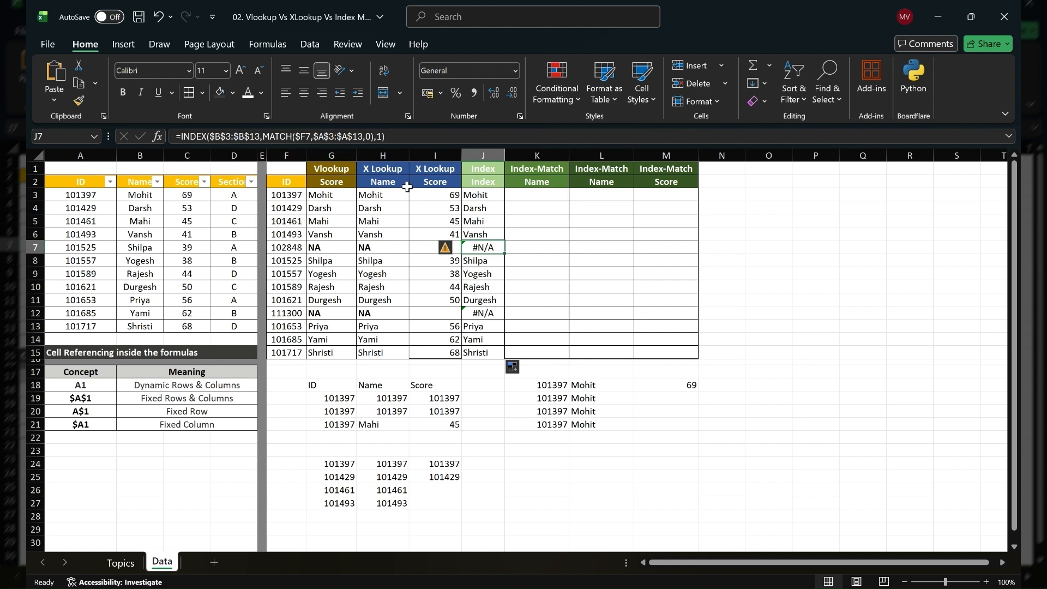
Wrap J3's INDEX-MATCH formula in IFERROR with "NA" as the error value.
{"action": "left_click", "coordinate": [472, 196]}
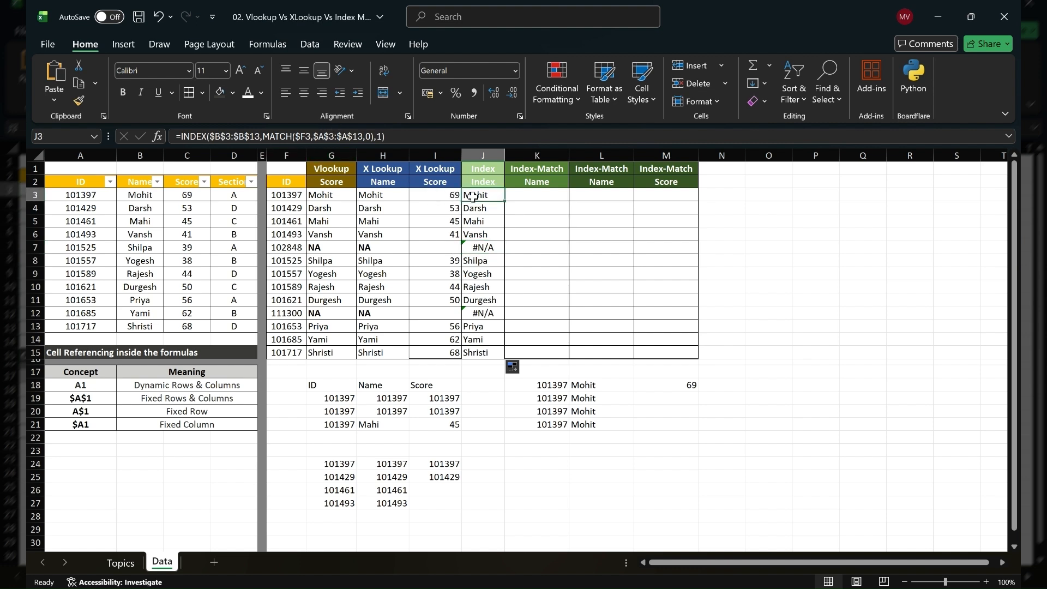
{"action": "left_click", "coordinate": [182, 138]}
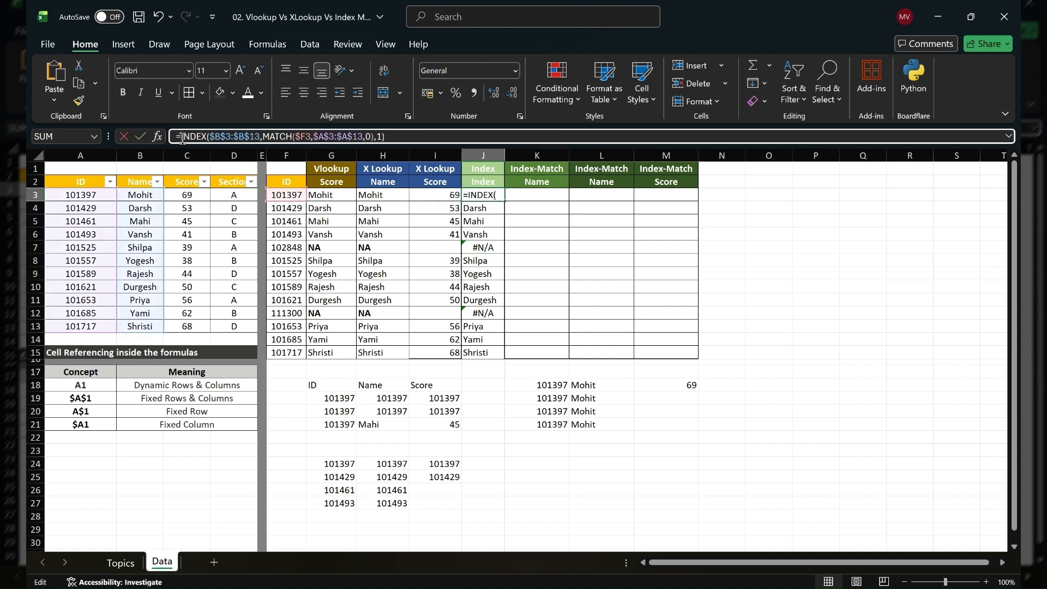
{"action": "type", "text": "IF"}
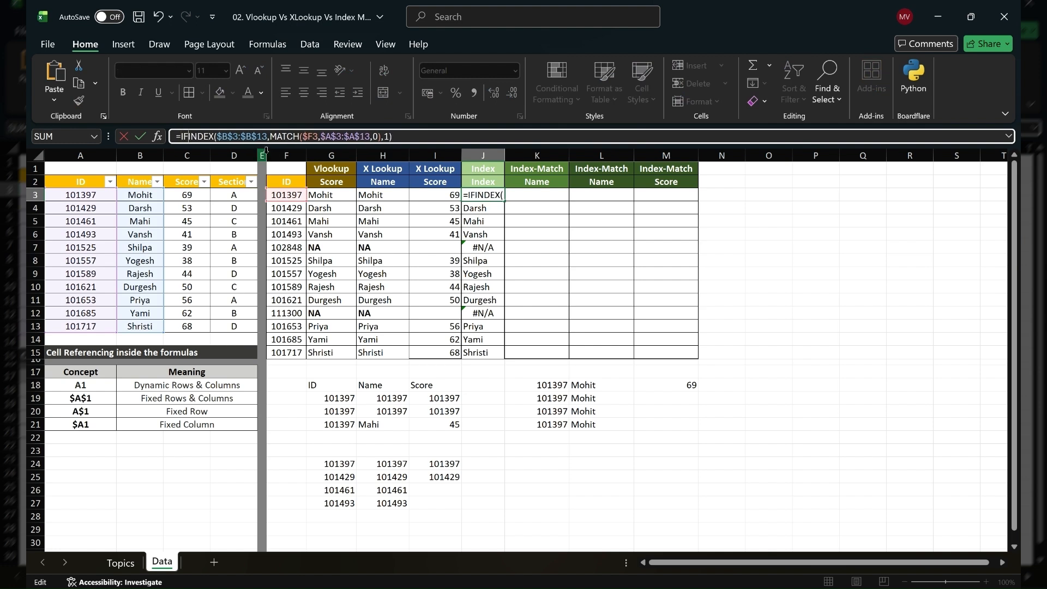
{"action": "type", "text": "ERROR("}
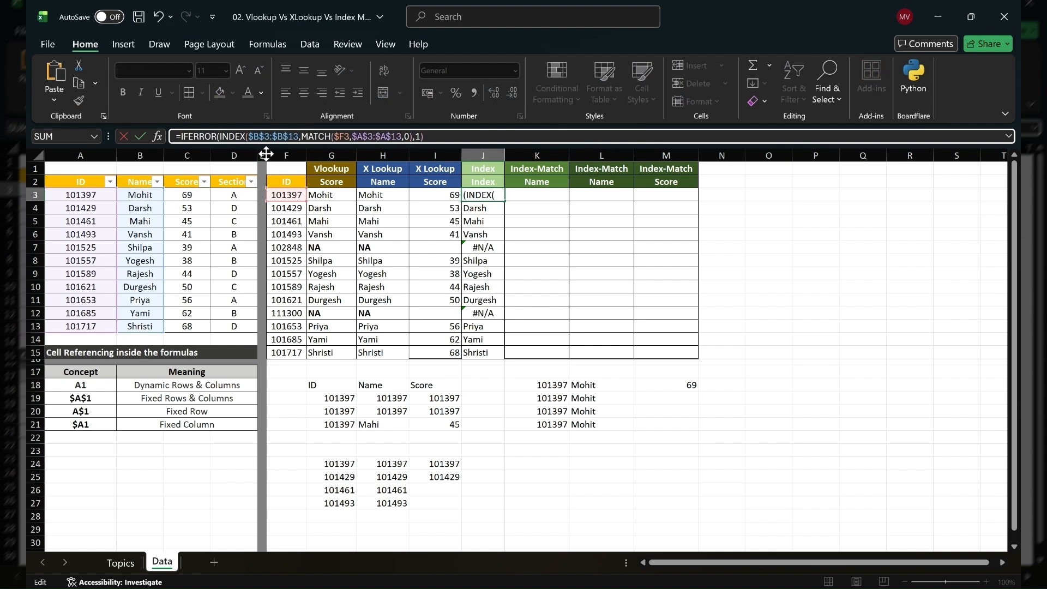
{"action": "left_click", "coordinate": [432, 135]}
{"action": "type", "text": ",\"NA"}
{"action": "key", "text": "Return"}
Copy J3's IFERROR formula down to J15 and save the workbook.
{"action": "key", "text": "Up"}
{"action": "key", "text": "ctrl+c"}
{"action": "key", "text": "ctrl+shift+Down"}
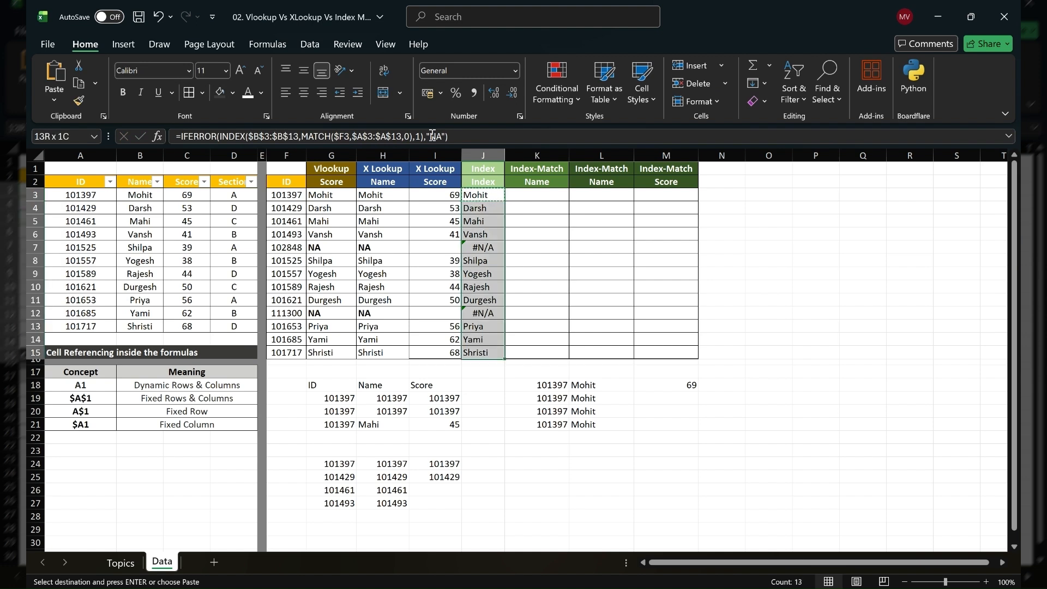
{"action": "key", "text": "ctrl+v"}
{"action": "key", "text": "Down"}
{"action": "key", "text": "Up"}
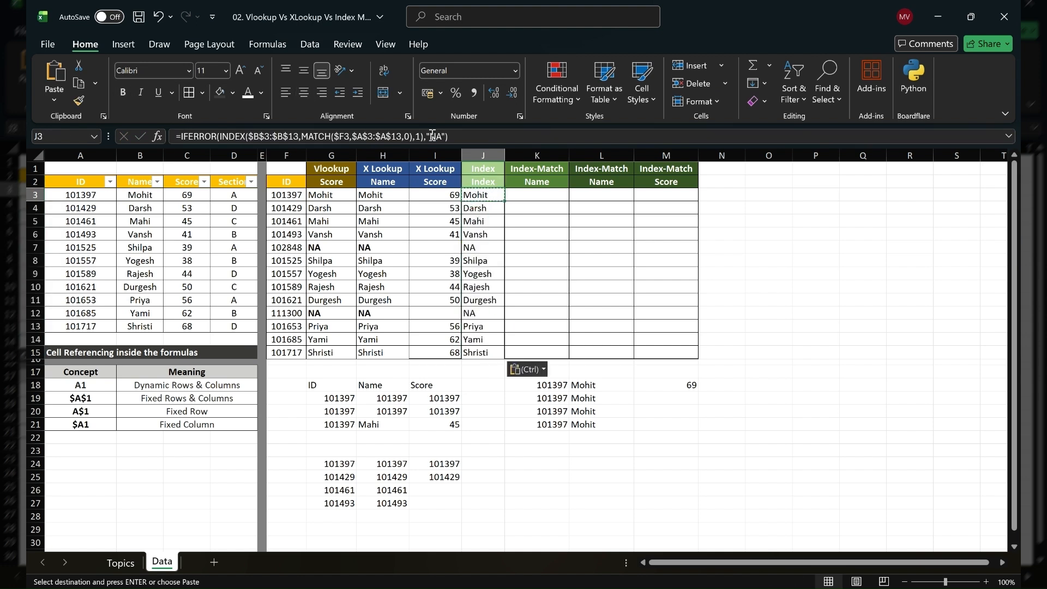
{"action": "key", "text": "ctrl+s"}
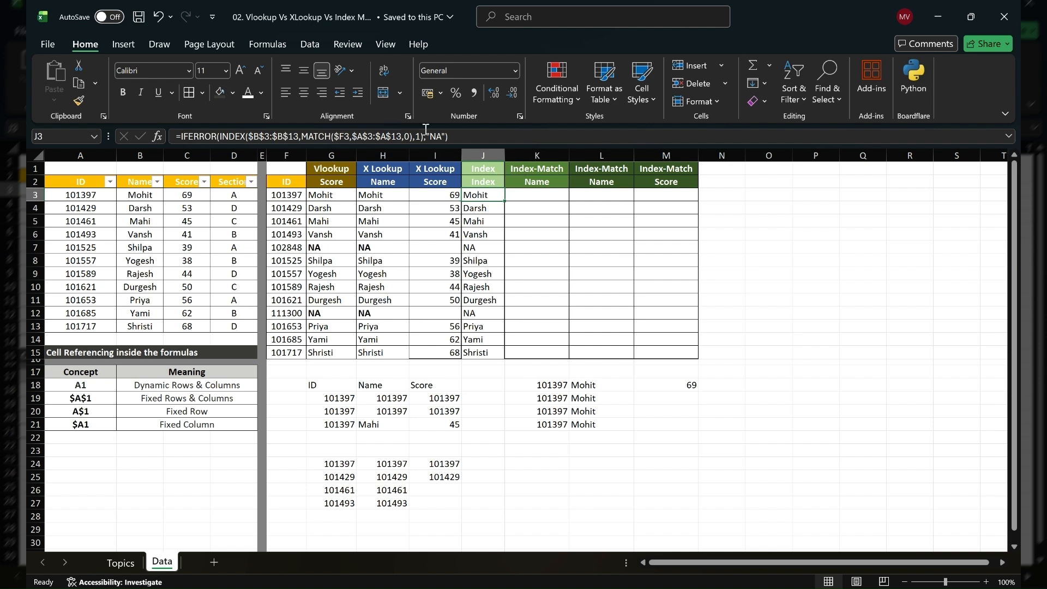
Copy J3's full IFERROR INDEX-MATCH formula text into K3, the first Index-Match Name cell.
{"action": "left_click_drag", "start_coordinate": [462, 139], "coordinate": [160, 139]}
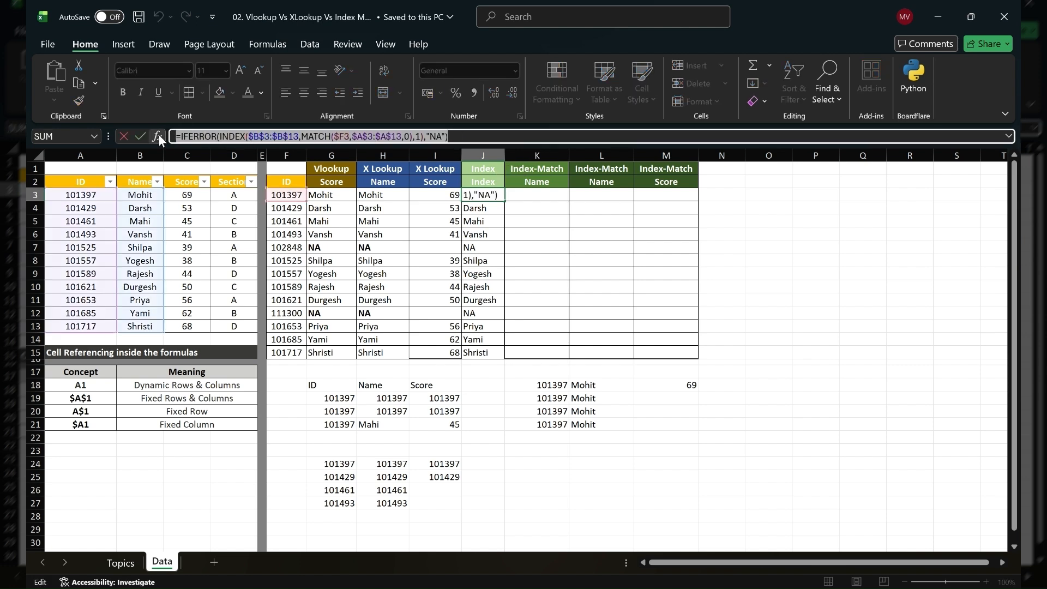
{"action": "key", "text": "Escape"}
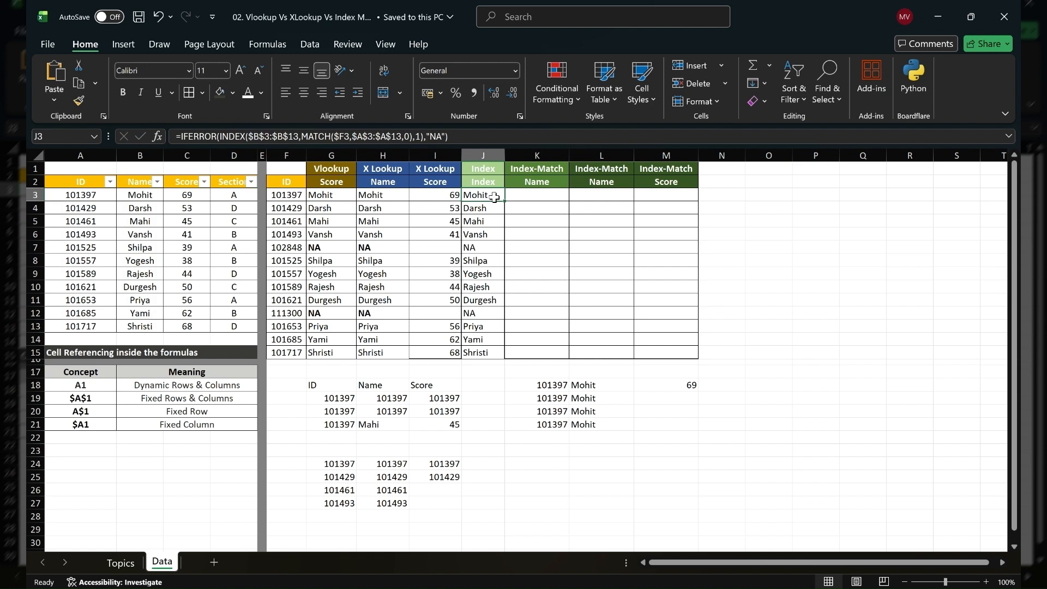
{"action": "left_click", "coordinate": [525, 199]}
{"action": "key", "text": "ctrl+v"}
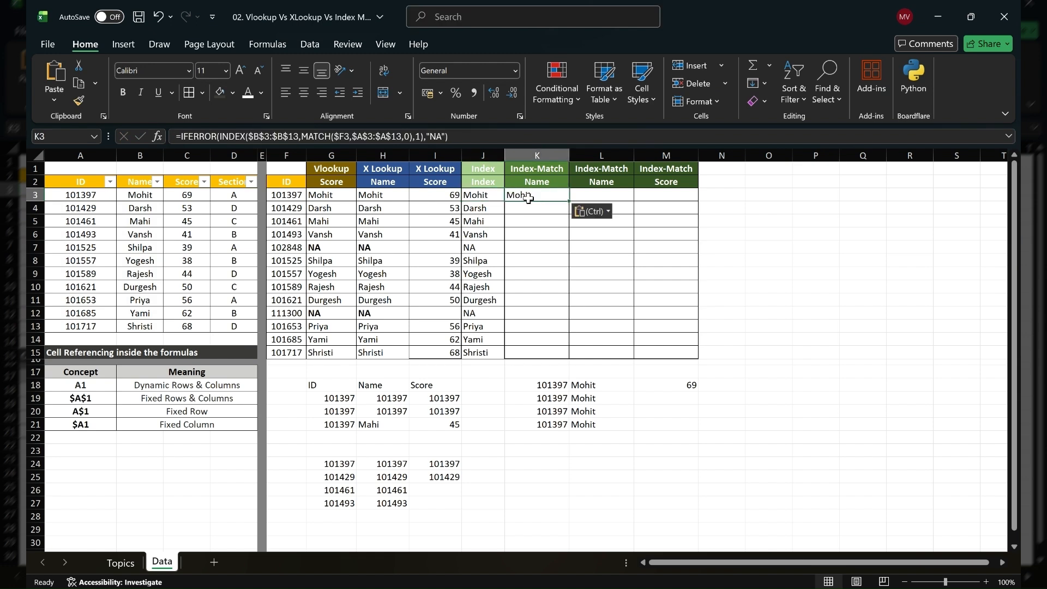
Copy K3's IFERROR INDEX-MATCH formula down to K15 and save the workbook.
{"action": "left_click_drag", "start_coordinate": [569, 201], "coordinate": [574, 355]}
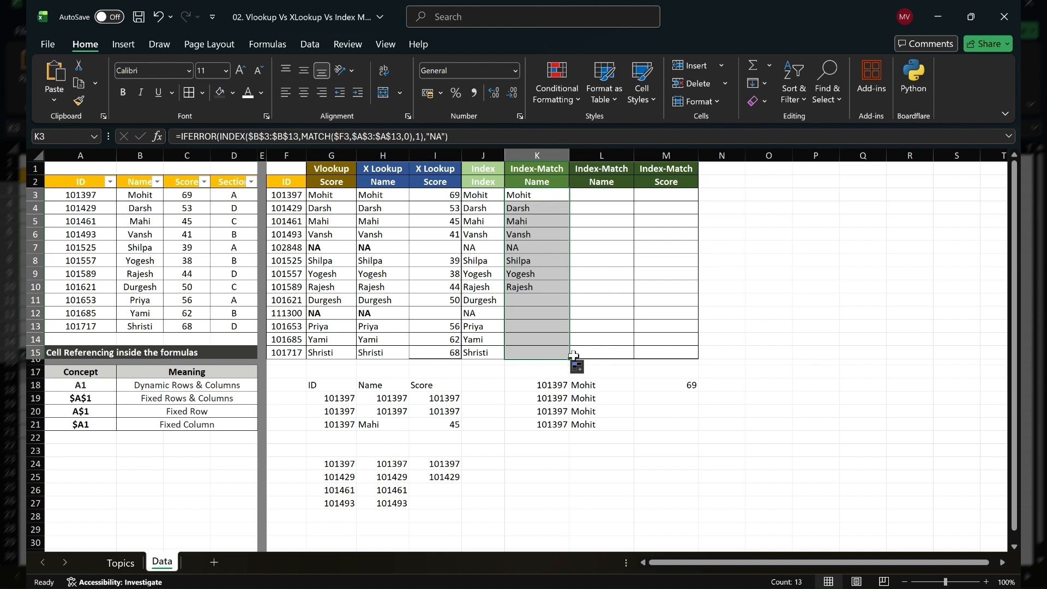
{"action": "left_click", "coordinate": [552, 196]}
{"action": "key", "text": "ctrl+s"}
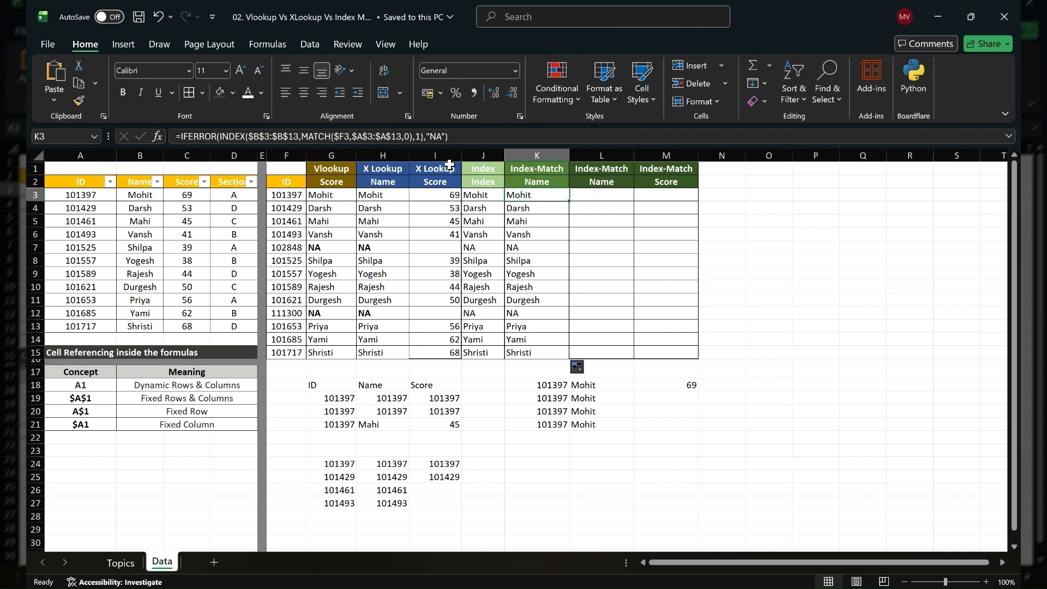
Review the MATCH part of K3's formula and the Name and Score headers in L2 and M2.
{"action": "left_click", "coordinate": [299, 136]}
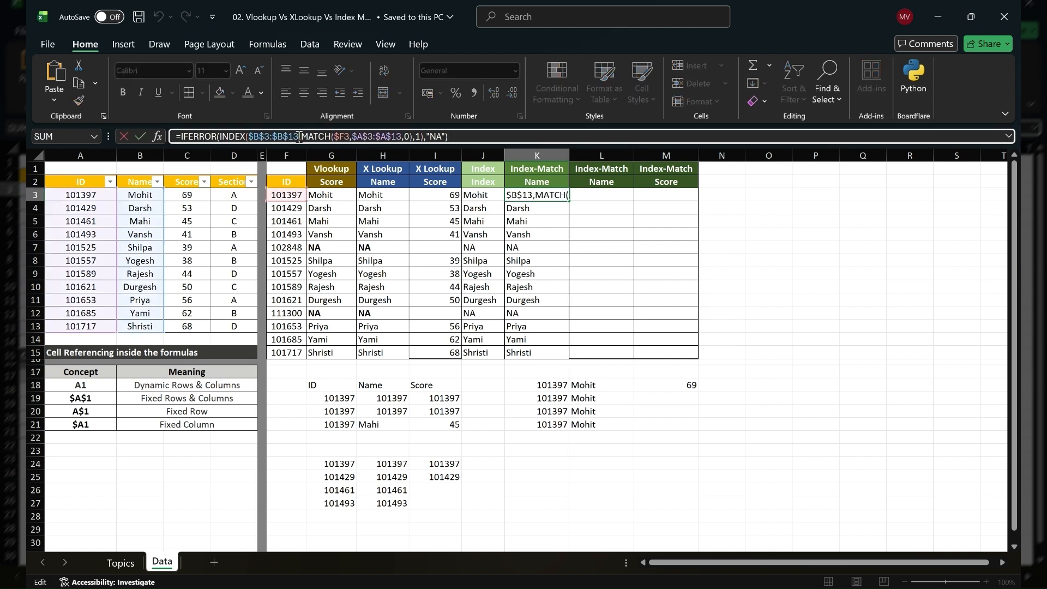
{"action": "key", "text": "shift+Right"}
{"action": "key", "text": "shift+Right"}
{"action": "key", "text": "shift+Right"}
{"action": "key", "text": "shift+Right"}
{"action": "key", "text": "shift+Right"}
{"action": "key", "text": "Escape"}
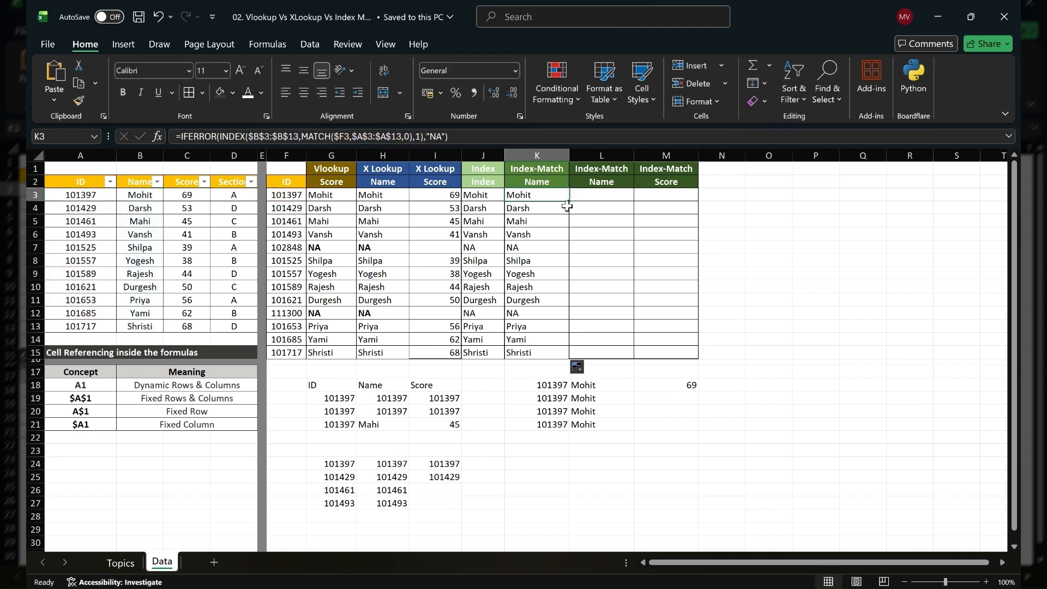
{"action": "left_click", "coordinate": [593, 183]}
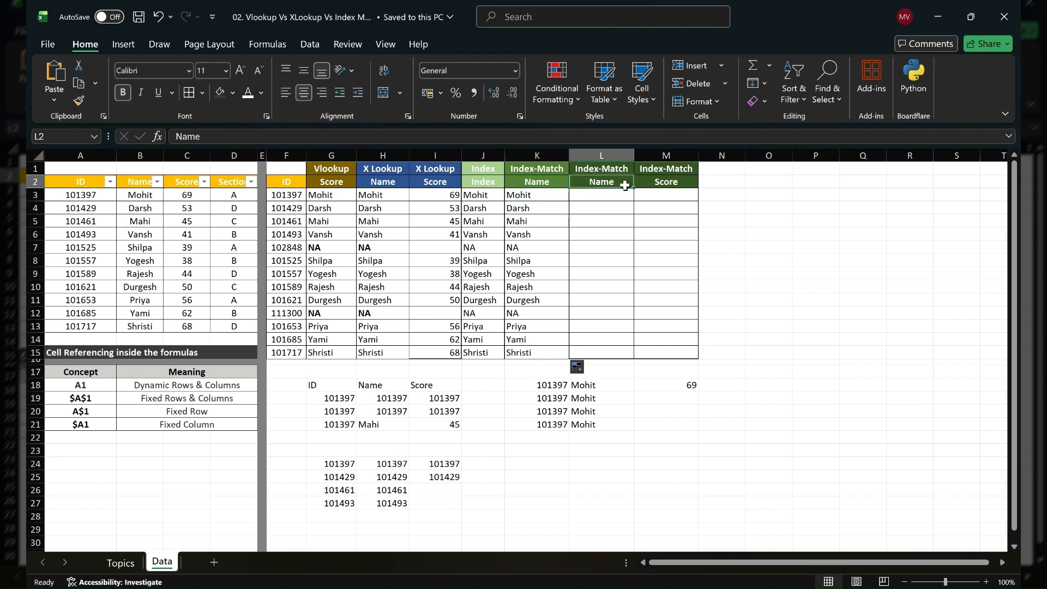
{"action": "left_click", "coordinate": [654, 183]}
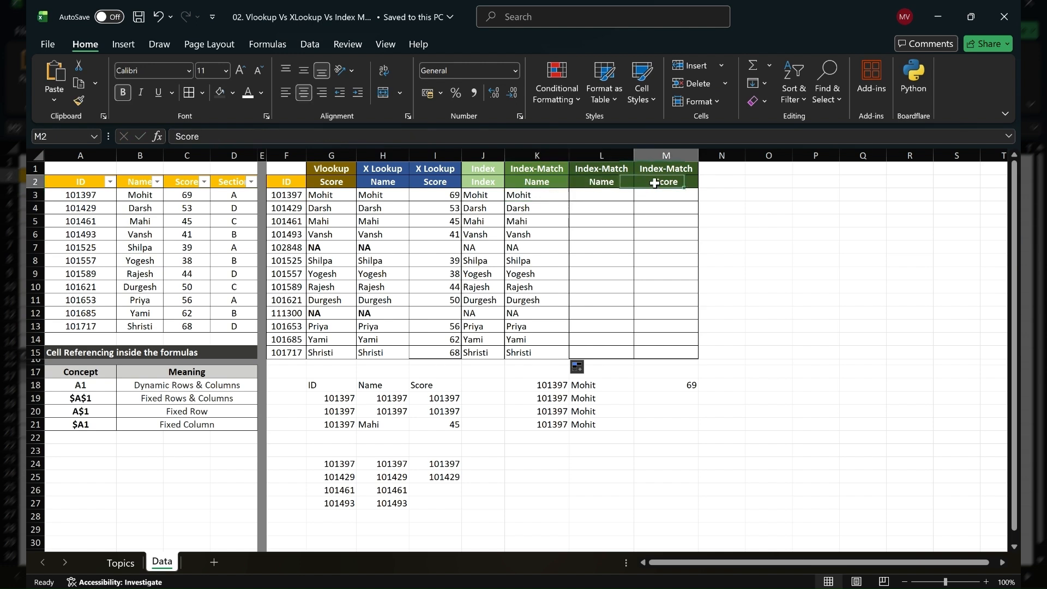
{"action": "left_click", "coordinate": [603, 195]}
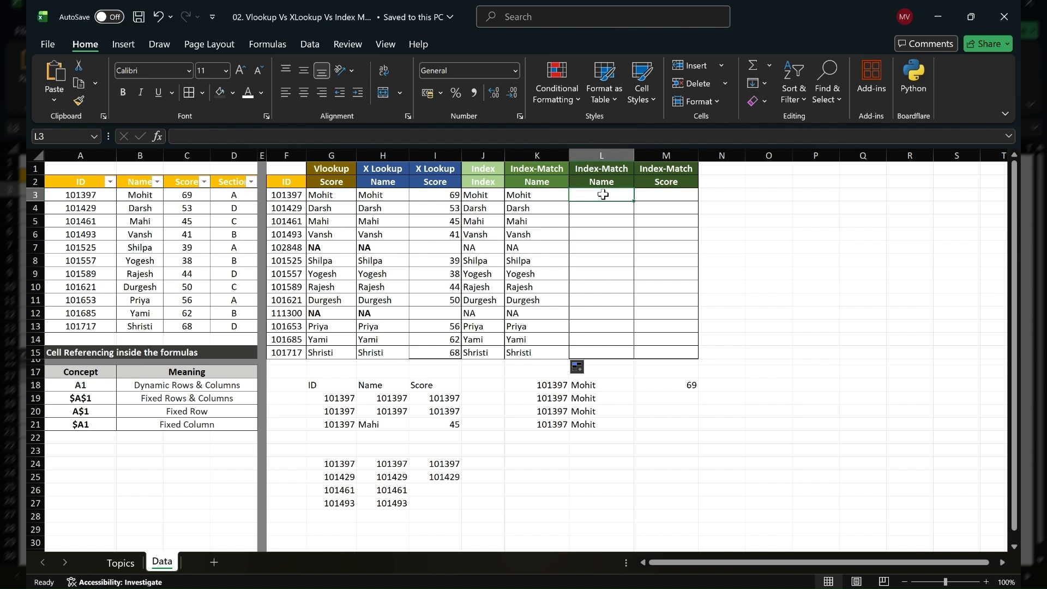
Copy the INDEX-MATCH part of K3's formula, without the IFERROR wrapper, into L3.
{"action": "left_click", "coordinate": [535, 195]}
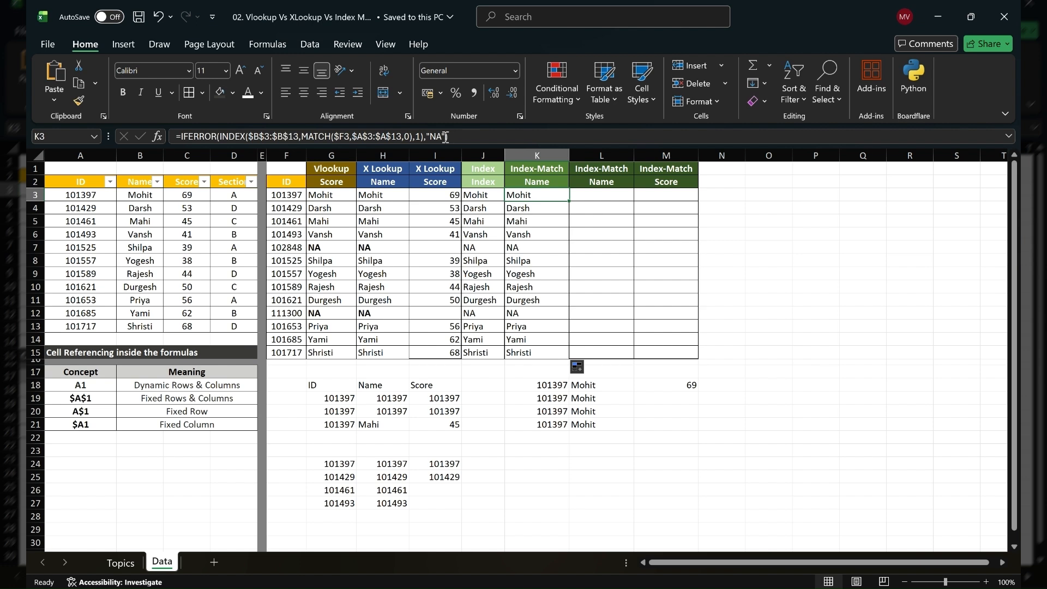
{"action": "left_click_drag", "start_coordinate": [422, 137], "coordinate": [221, 143]}
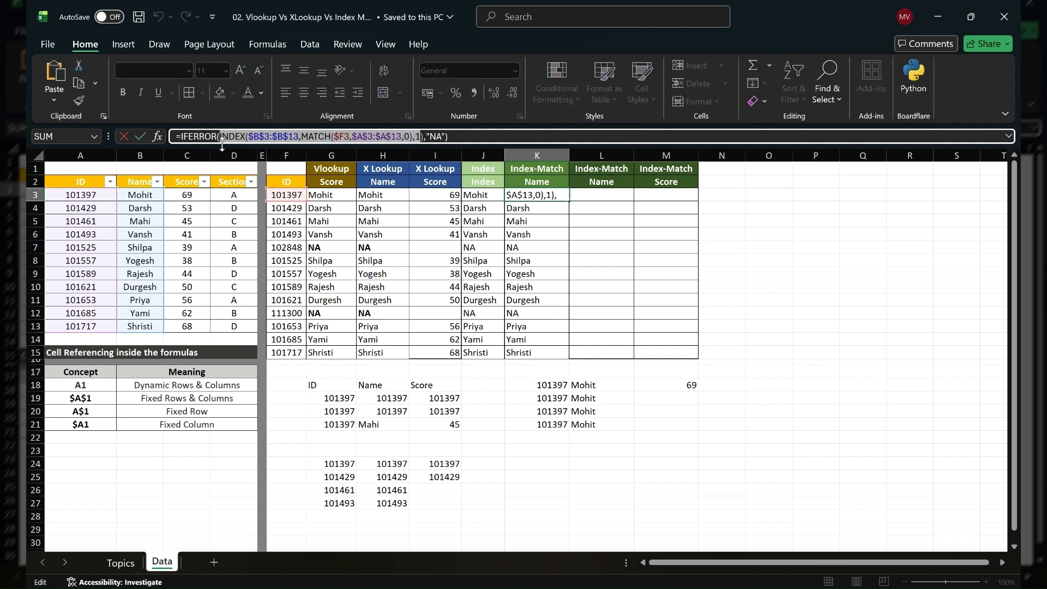
{"action": "key", "text": "Return"}
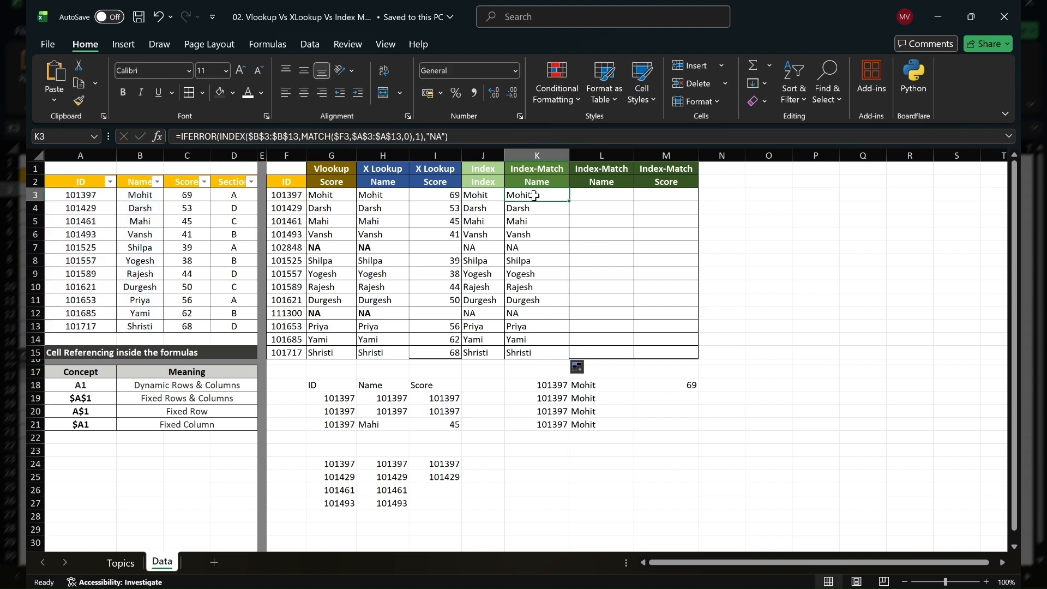
{"action": "left_click", "coordinate": [598, 195]}
{"action": "key", "text": "ctrl+v"}
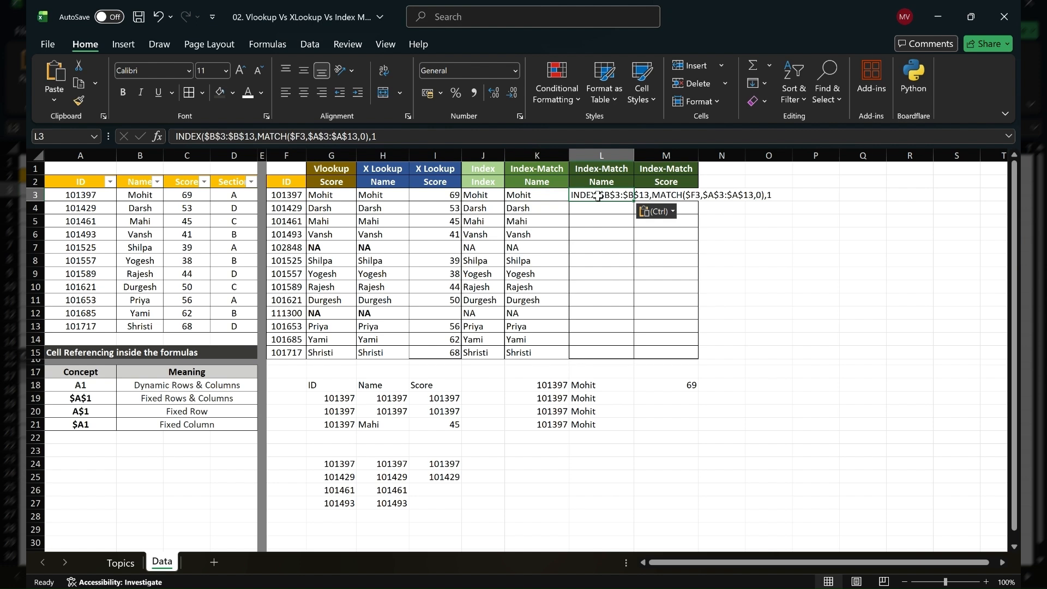
Turn the pasted INDEX text in L3 into a formula by adding a leading equals sign.
{"action": "left_click", "coordinate": [176, 136]}
{"action": "type", "text": "="}
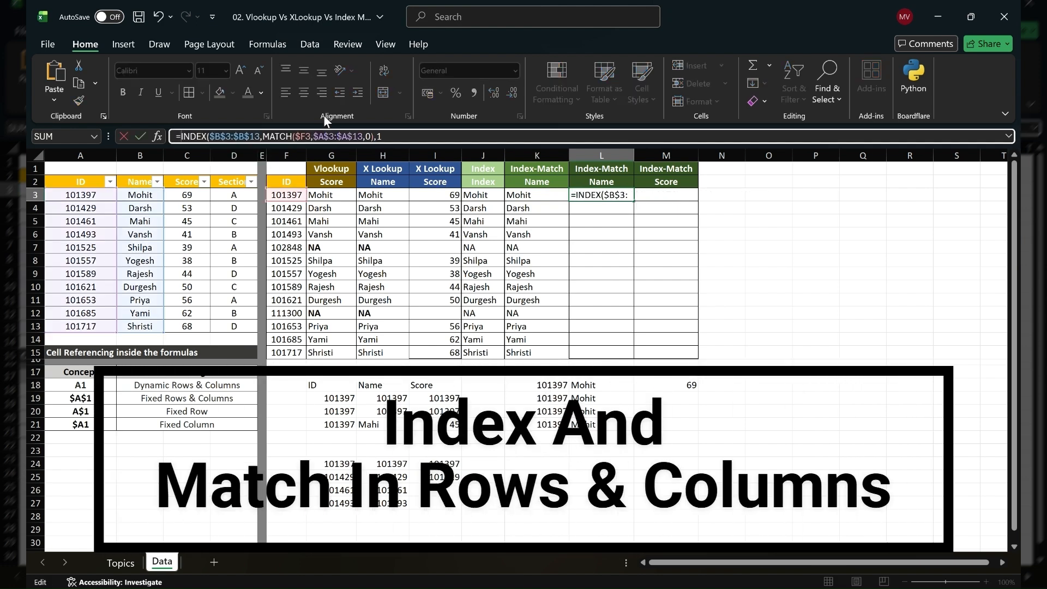
{"action": "key", "text": "Return"}
{"action": "key", "text": "Up"}
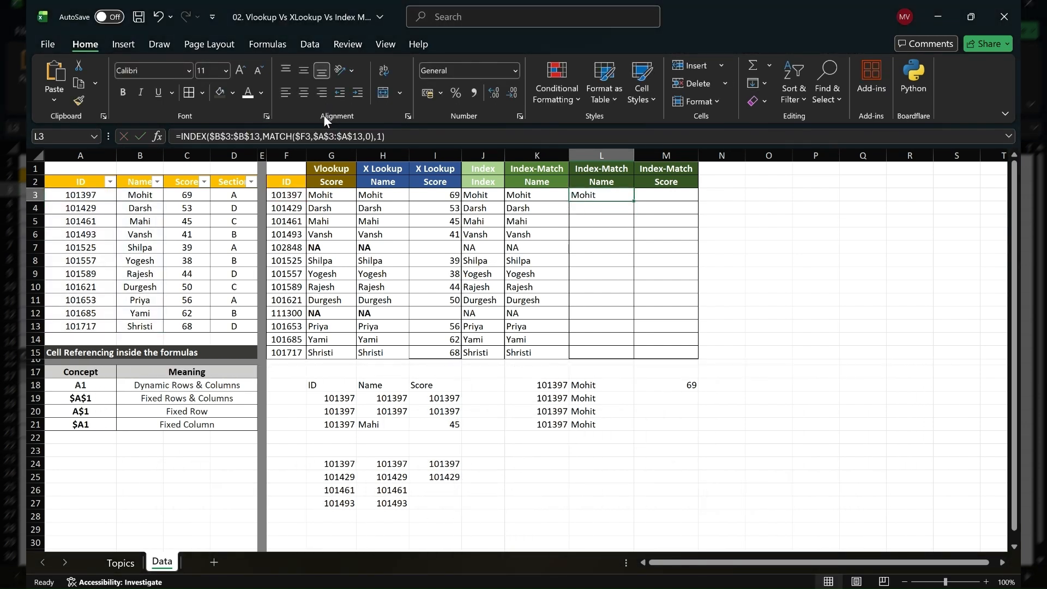
{"action": "double_click", "coordinate": [378, 138]}
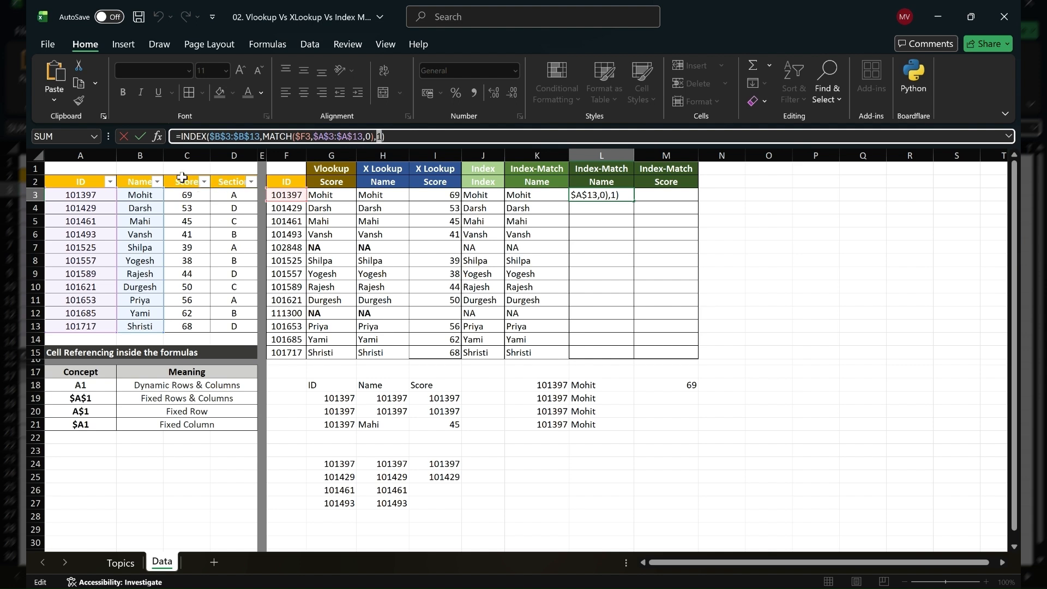
{"action": "key", "text": "Escape"}
{"action": "type", "text": "=INDEX("}
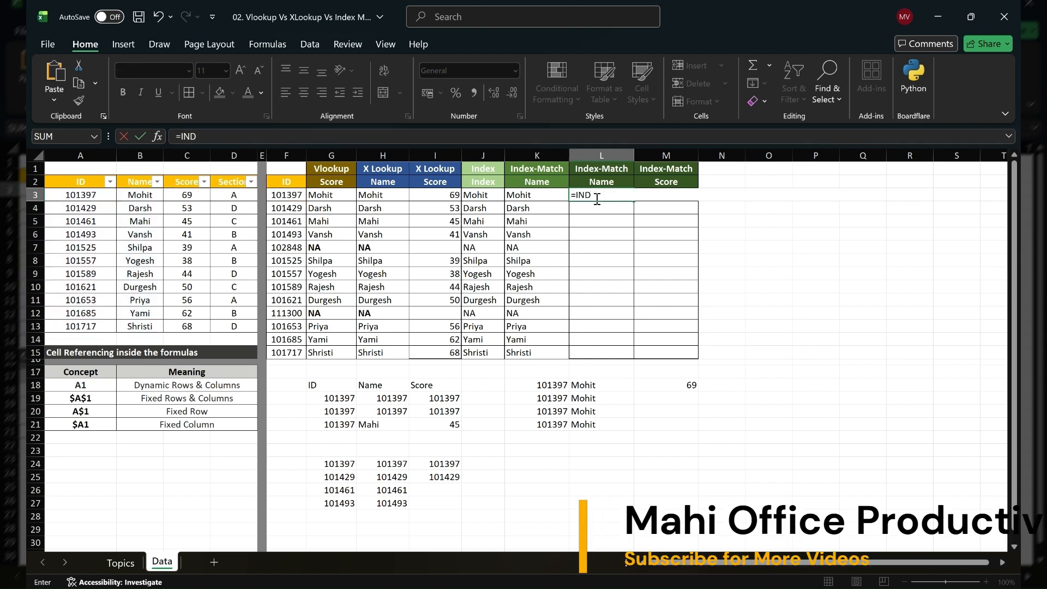
{"action": "key", "text": "Left"}
{"action": "key", "text": "Left"}
{"action": "key", "text": "Left"}
{"action": "key", "text": "Left"}
{"action": "key", "text": "Left"}
{"action": "key", "text": "Left"}
{"action": "key", "text": "Left"}
{"action": "key", "text": "Left"}
{"action": "key", "text": "Left"}
{"action": "key", "text": "Left"}
{"action": "key", "text": "Left"}
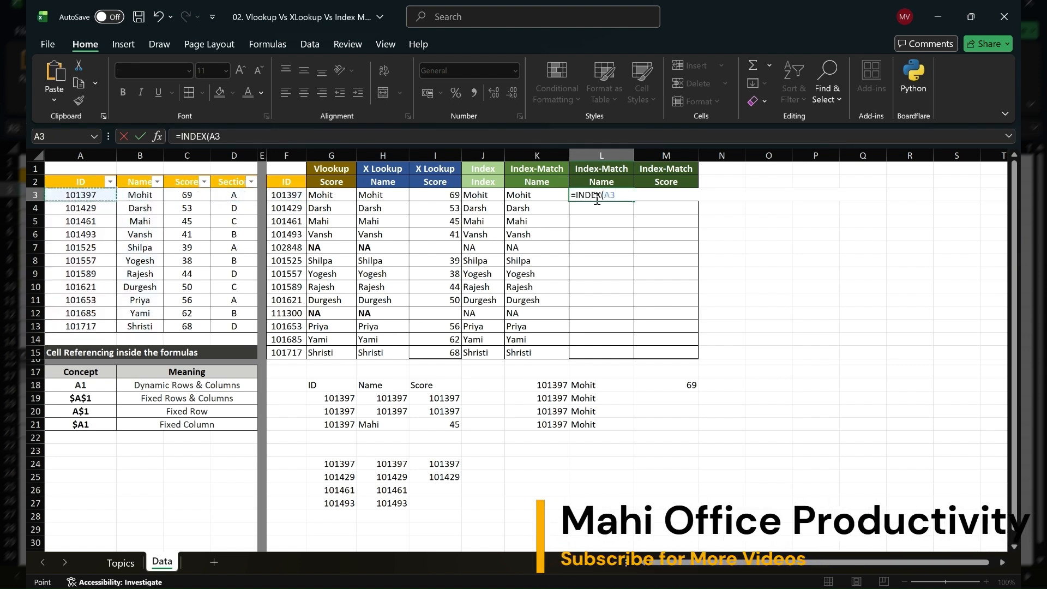
{"action": "key", "text": "Right"}
{"action": "key", "text": "Up"}
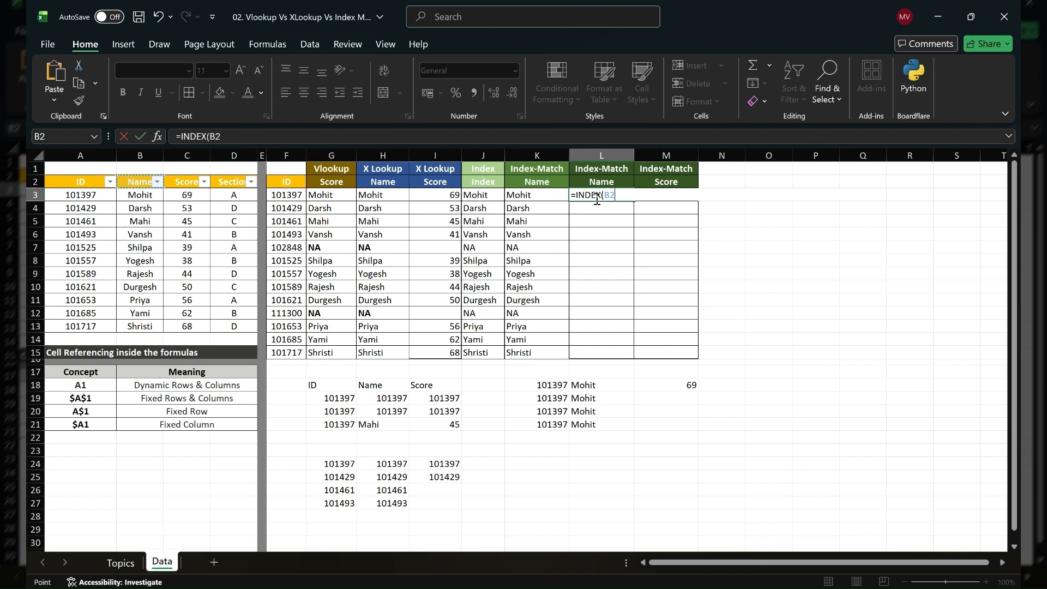
{"action": "key", "text": "Down"}
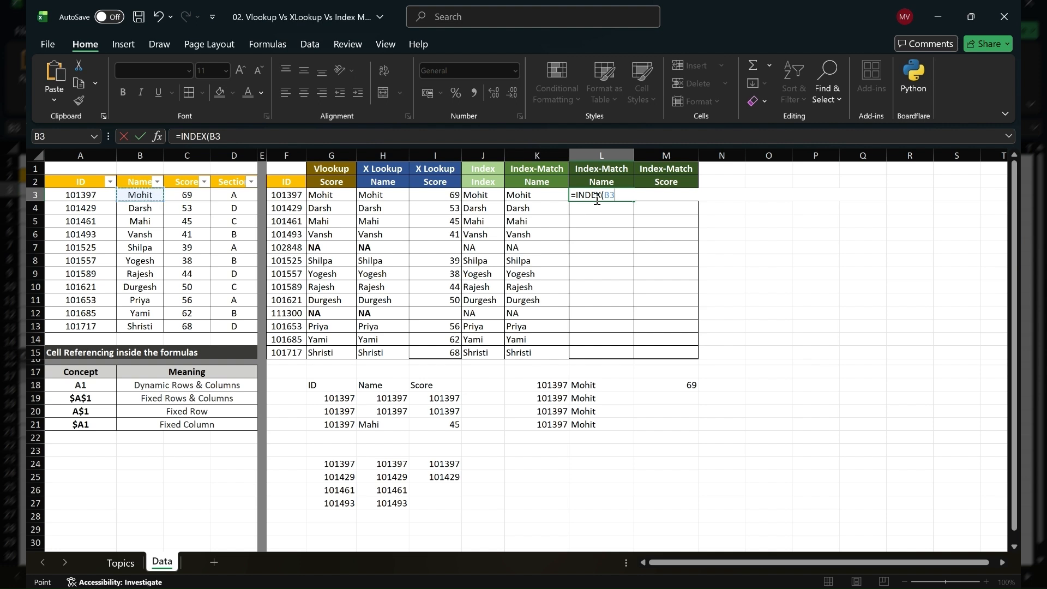
{"action": "key", "text": "shift+Right"}
{"action": "key", "text": "shift+Right"}
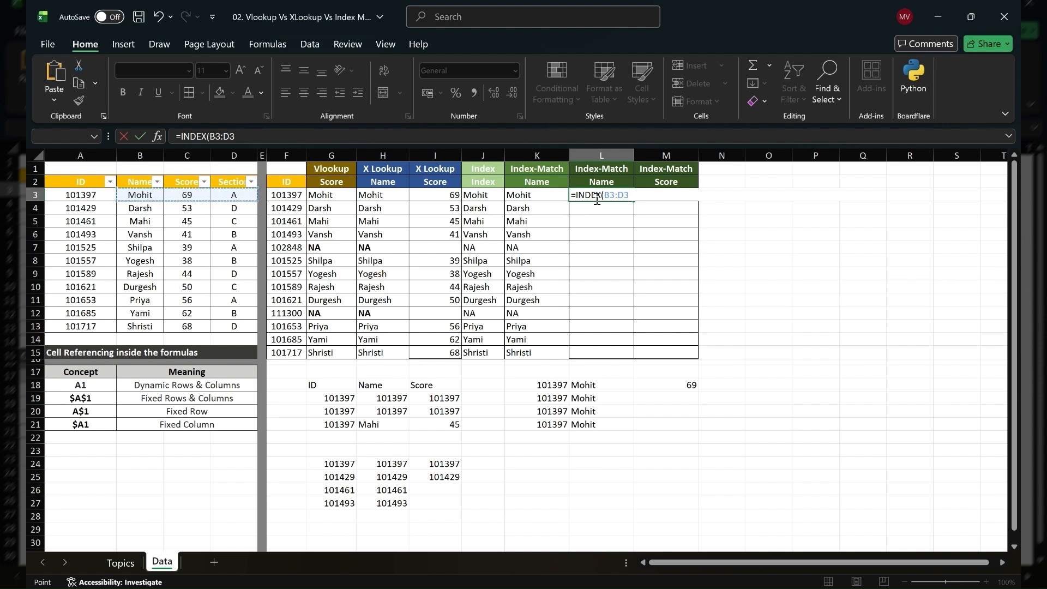
{"action": "key", "text": "Escape"}
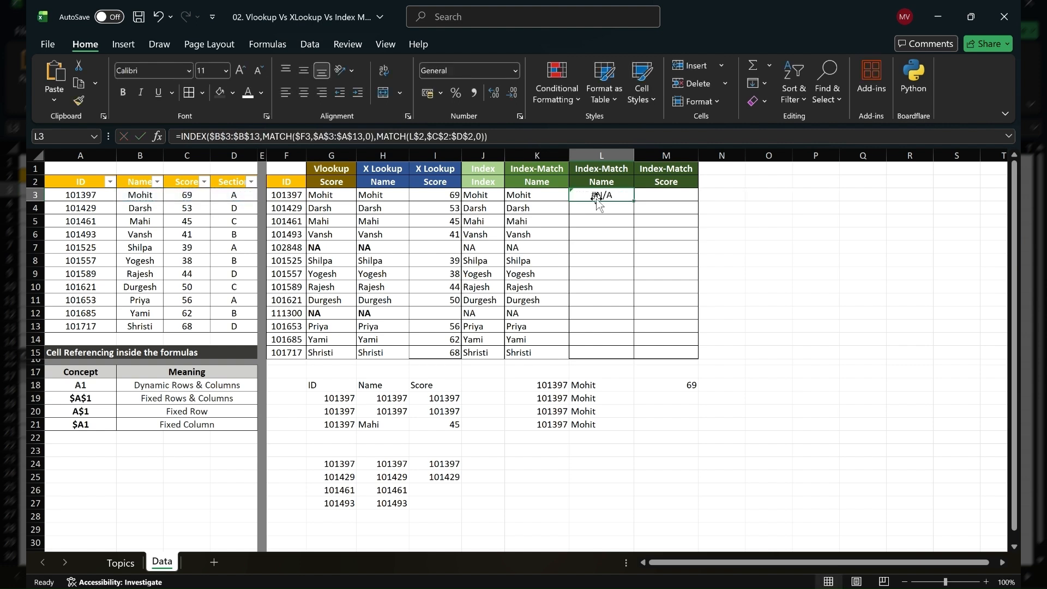
Undo the last two edits to L3, back to the pasted INDEX text.
{"action": "key", "text": "ctrl+z"}
{"action": "key", "text": "ctrl+z"}
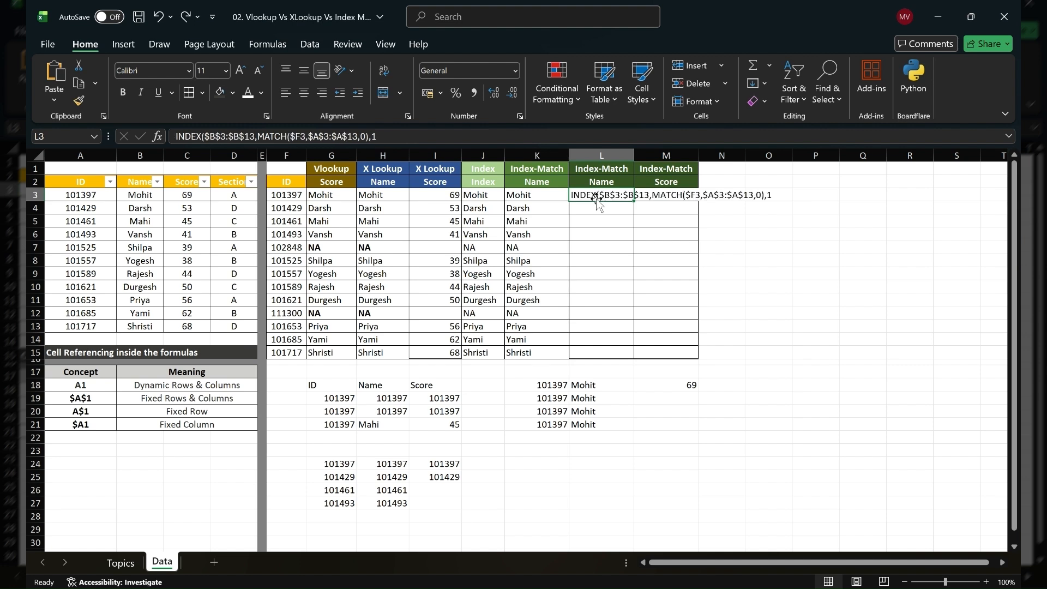
Make L3's INDEX text a working formula by adding the equals sign and closing bracket.
{"action": "left_click", "coordinate": [174, 138]}
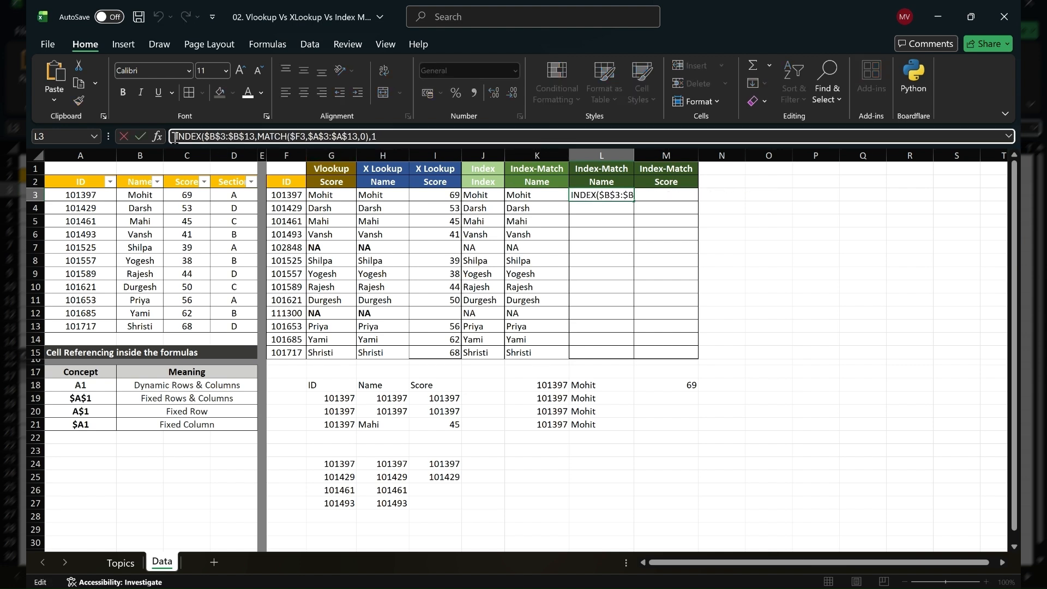
{"action": "type", "text": "="}
{"action": "type", "text": ")"}
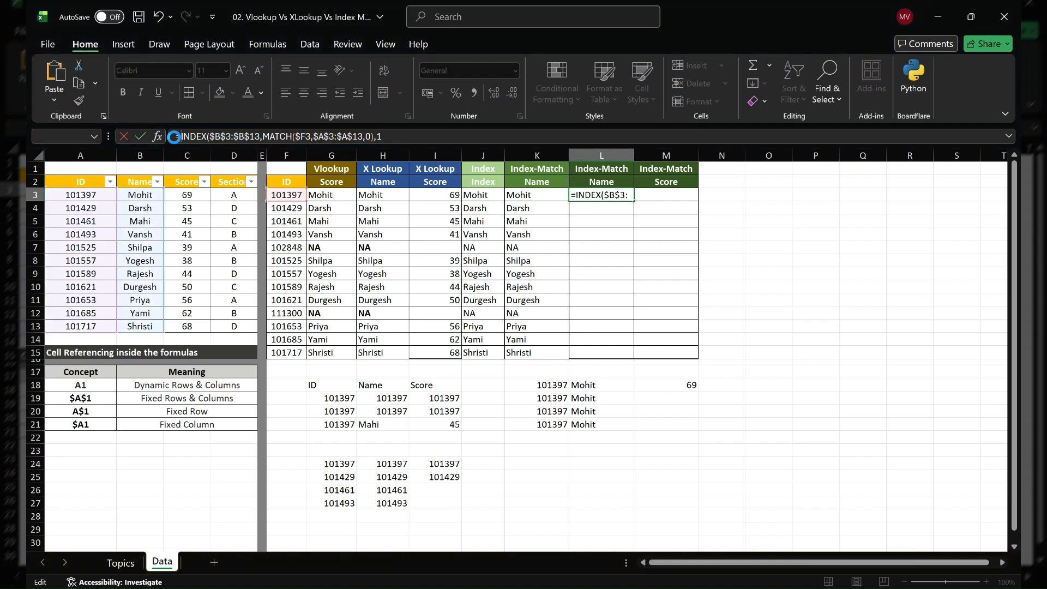
{"action": "key", "text": "ctrl+Return"}
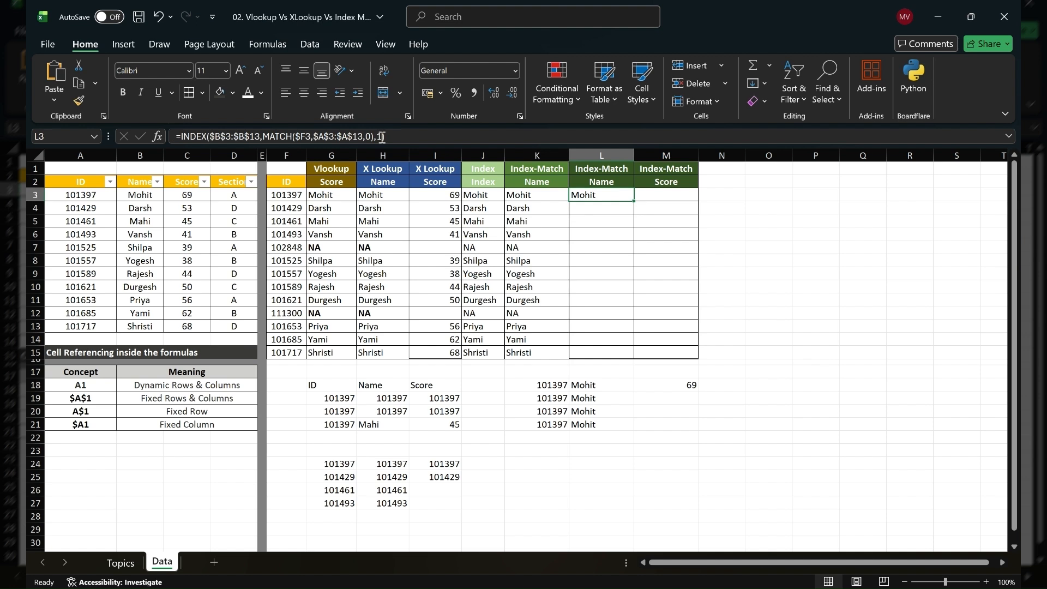
Replace the column number 1 in L3's INDEX formula with a MATCH function using L$2 as the lookup value.
{"action": "left_click", "coordinate": [383, 137]}
{"action": "key", "text": "BackSpace"}
{"action": "type", "text": "MATCH("}
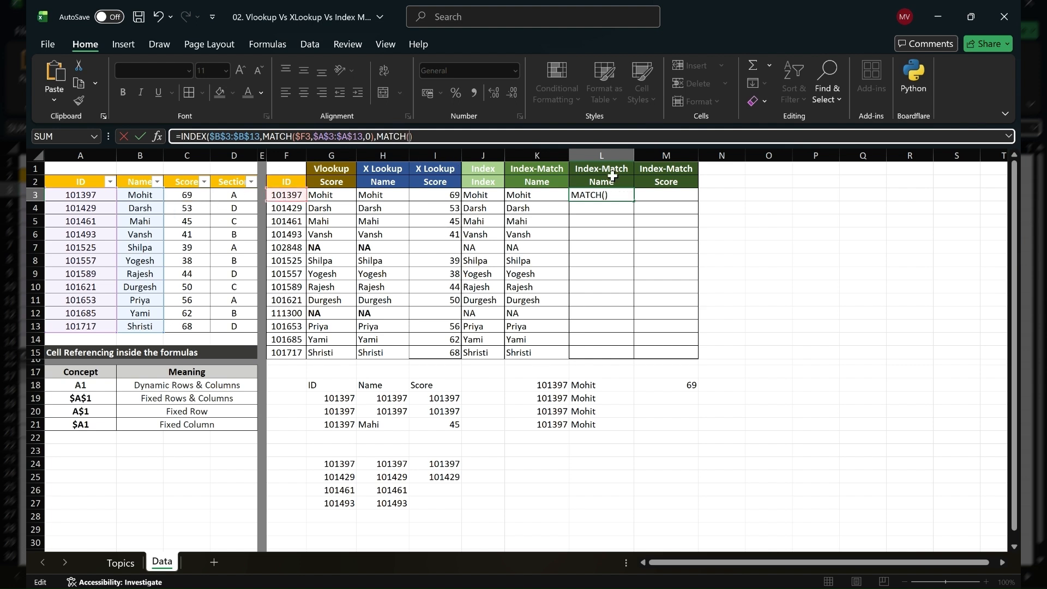
{"action": "left_click", "coordinate": [606, 182]}
{"action": "key", "text": "F4"}
{"action": "key", "text": "F4"}
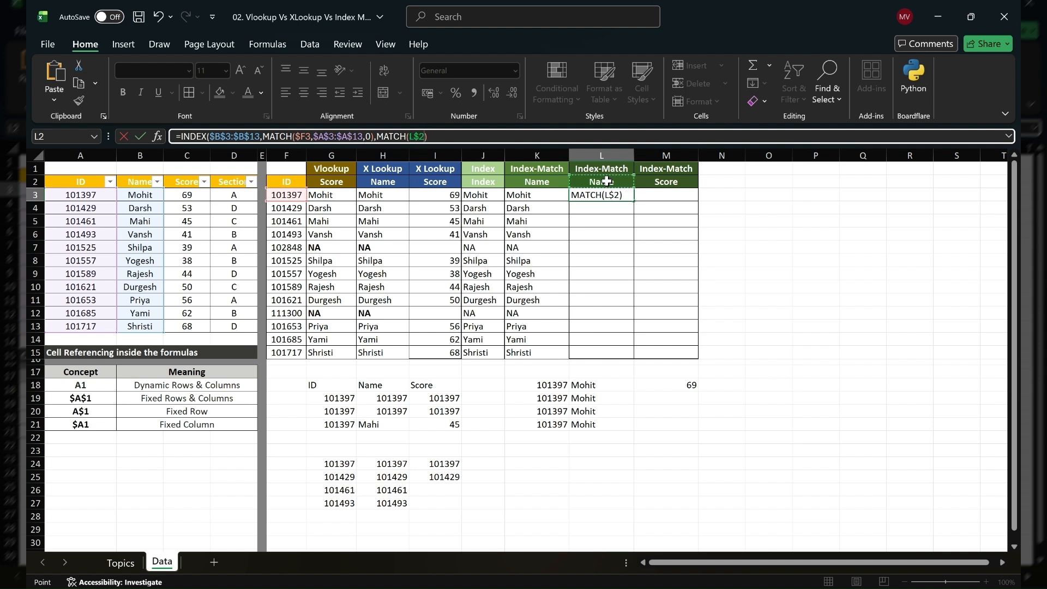
Complete L3's second MATCH with the header range $B$2:$C$2 and match type 0, and enter the formula.
{"action": "type", "text": ","}
{"action": "left_click_drag", "start_coordinate": [142, 182], "coordinate": [180, 186]}
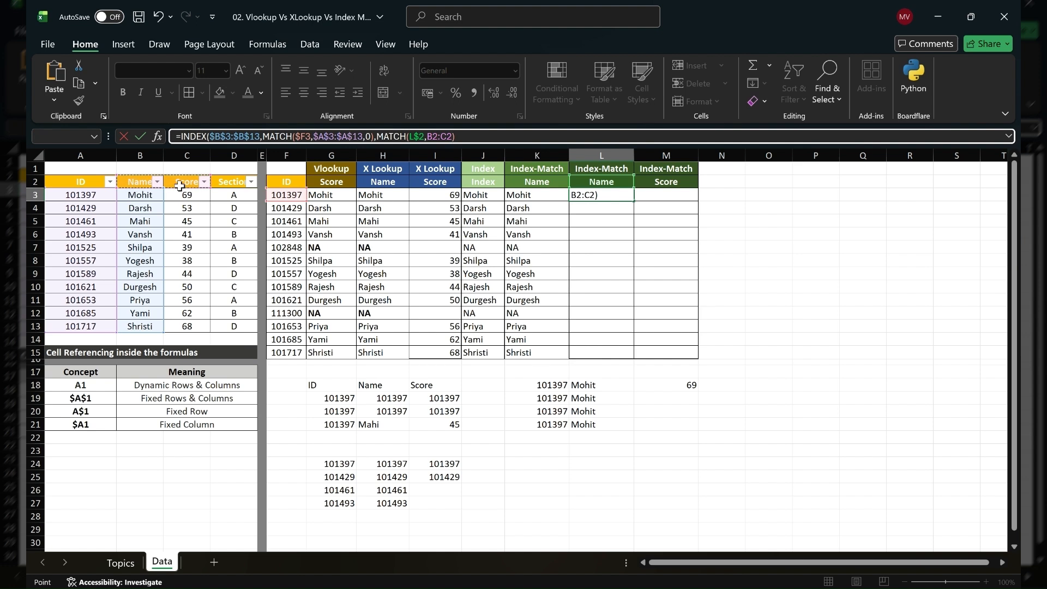
{"action": "key", "text": "F4"}
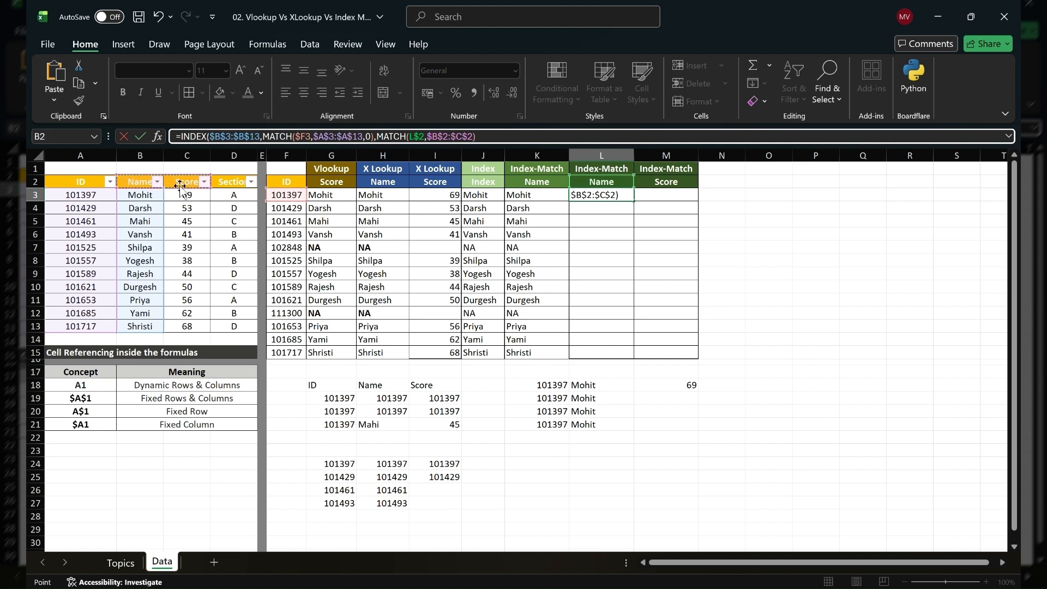
{"action": "type", "text": ","}
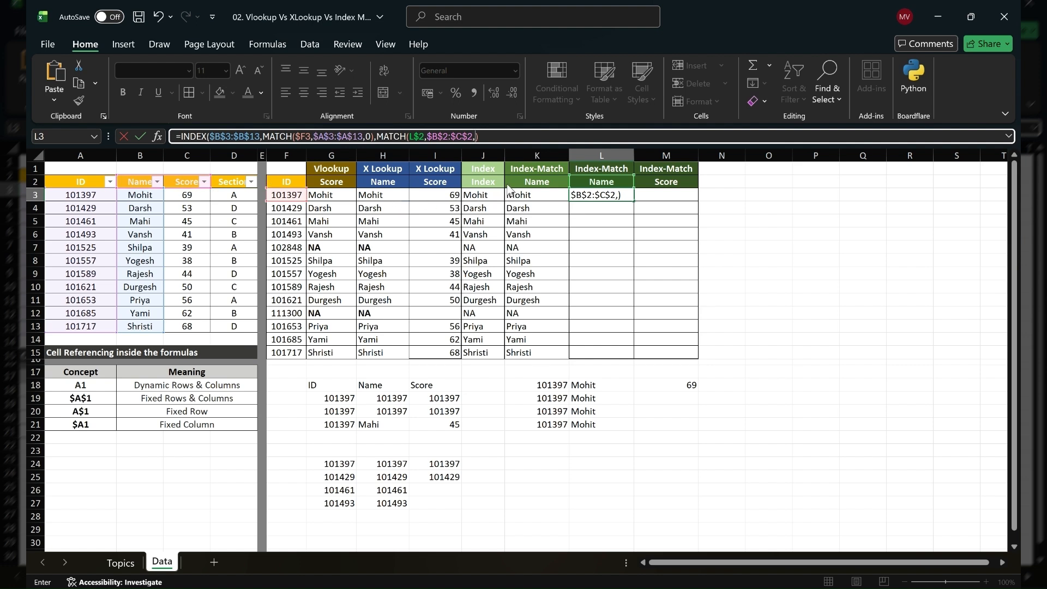
{"action": "key", "text": "alt+Tab"}
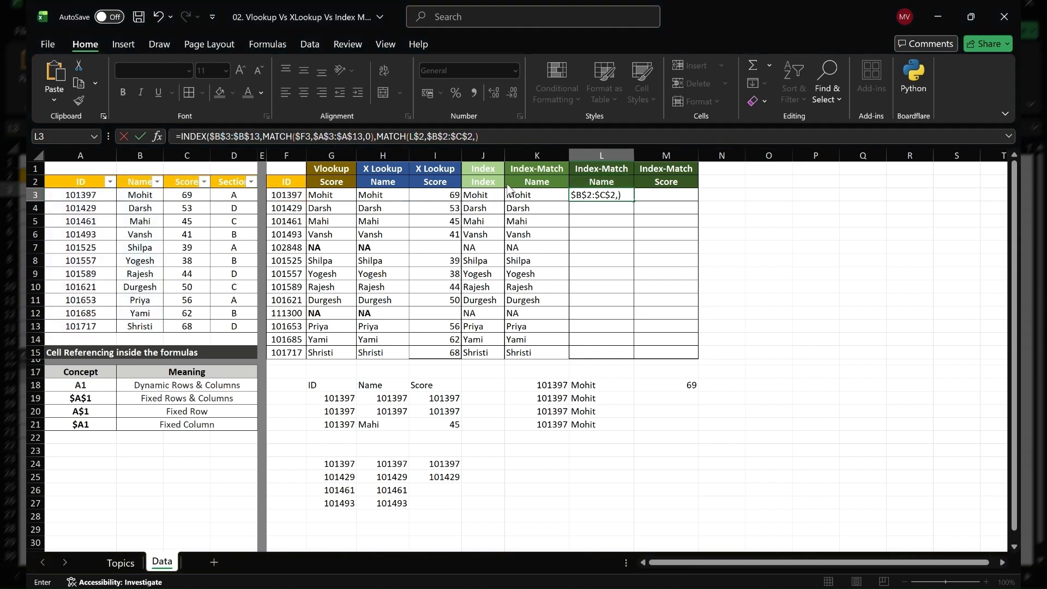
{"action": "key", "text": "alt+Tab"}
{"action": "type", "text": "0"}
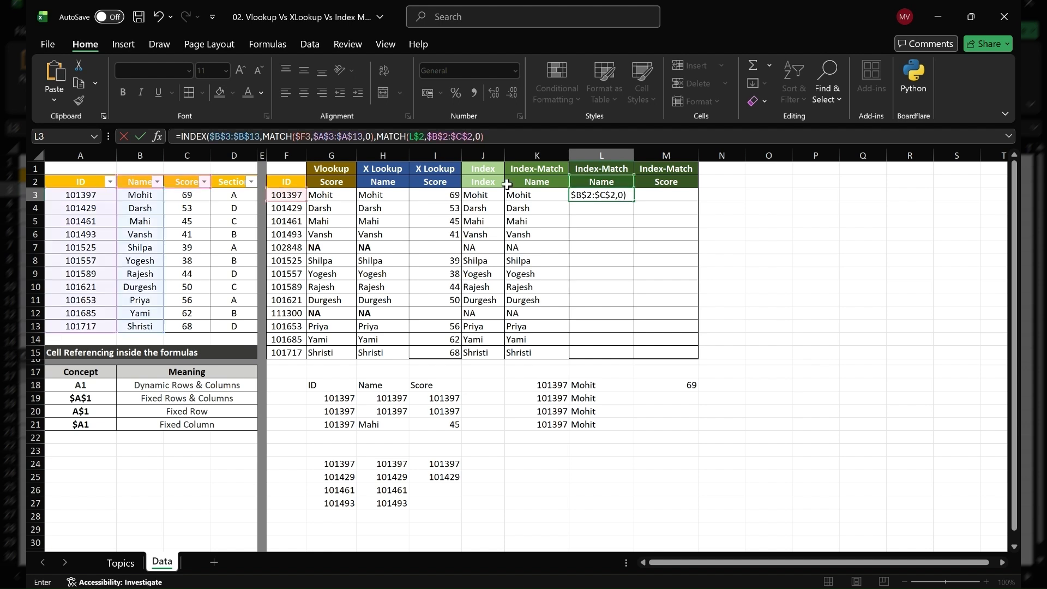
{"action": "type", "text": ")"}
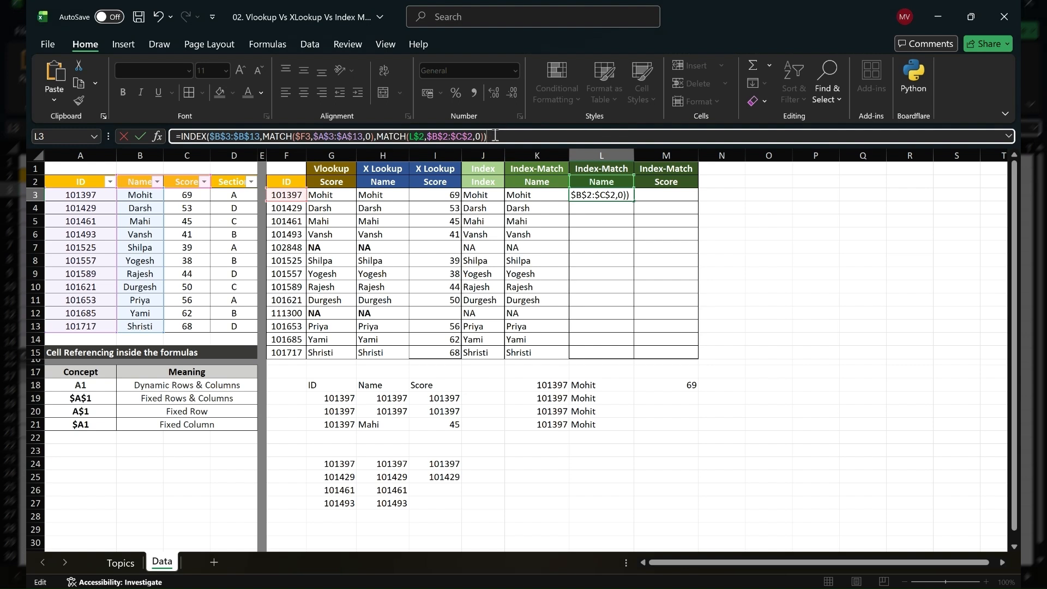
{"action": "key", "text": "Return"}
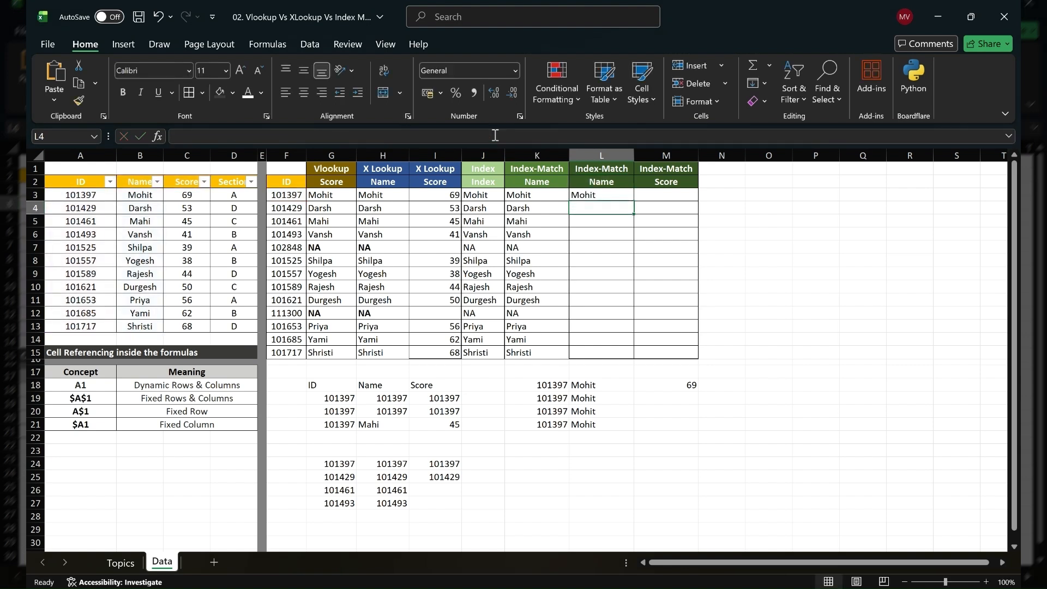
Copy L3's two-way INDEX-MATCH formula across to M3 and select L3 again.
{"action": "left_click", "coordinate": [600, 197]}
{"action": "left_click_drag", "start_coordinate": [633, 200], "coordinate": [675, 199]}
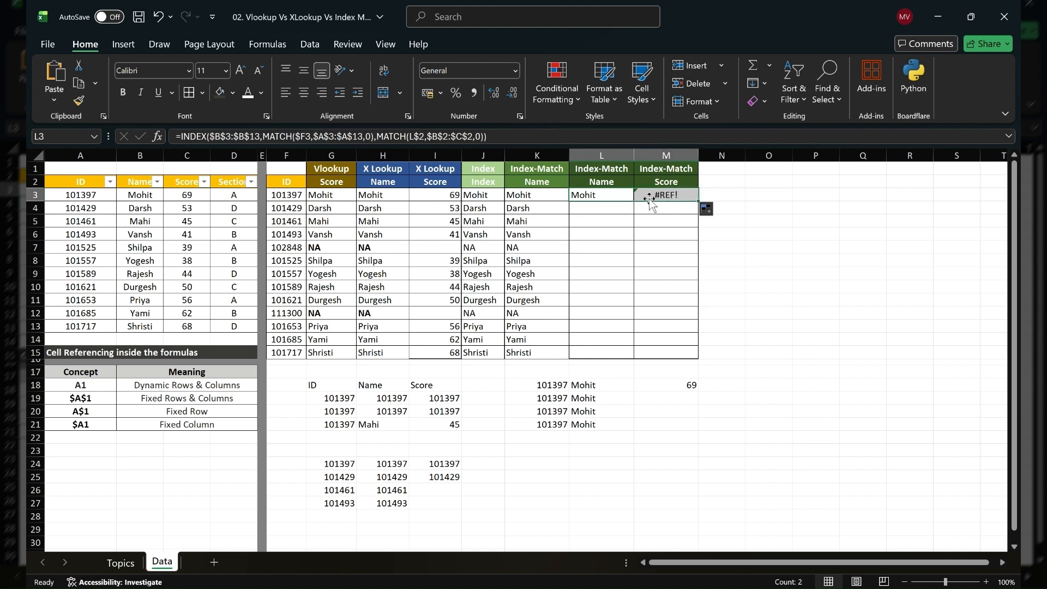
{"action": "left_click", "coordinate": [610, 195]}
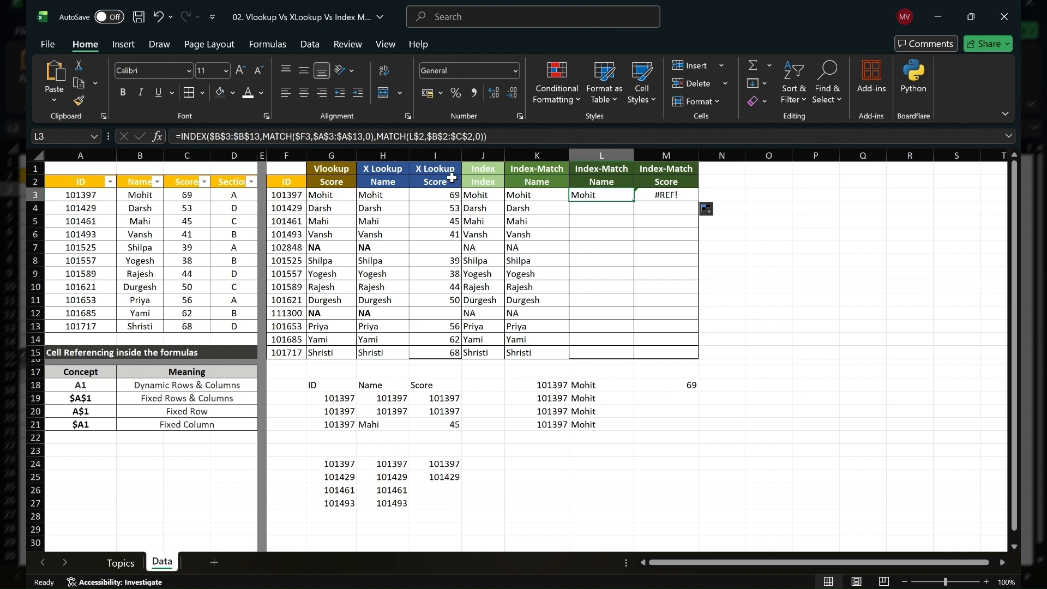
Examine the INDEX array range in M3's formula to find the cause of its reference error.
{"action": "left_click", "coordinate": [676, 195]}
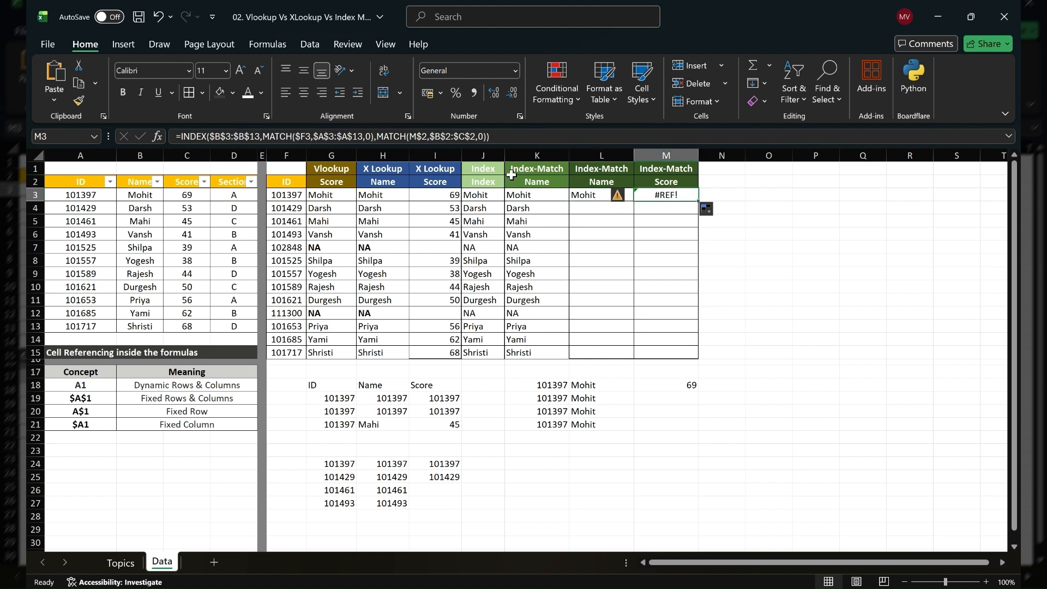
{"action": "left_click_drag", "start_coordinate": [216, 139], "coordinate": [256, 139]}
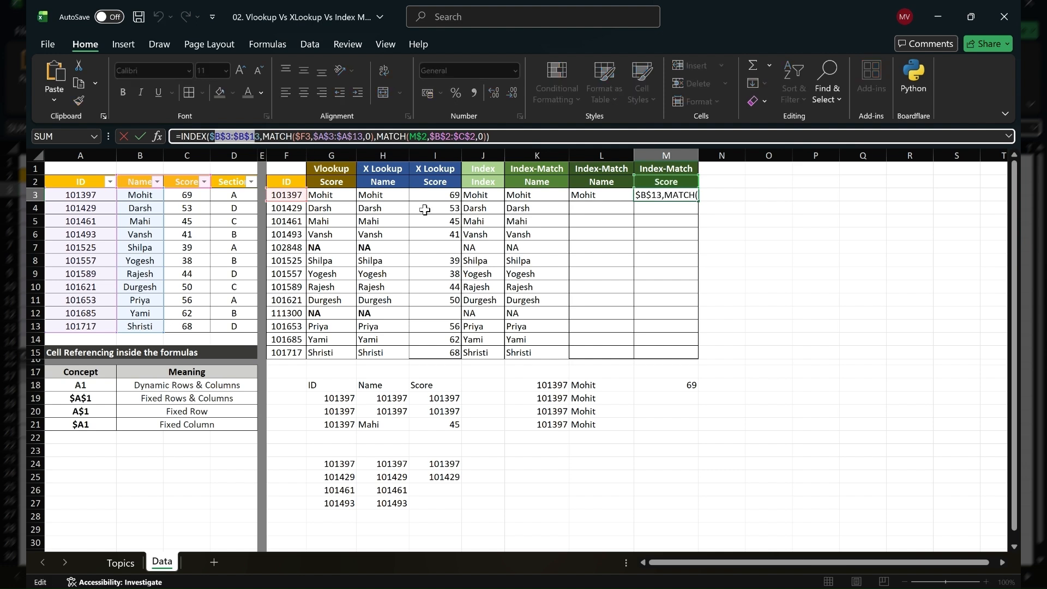
{"action": "key", "text": "ctrl+Return"}
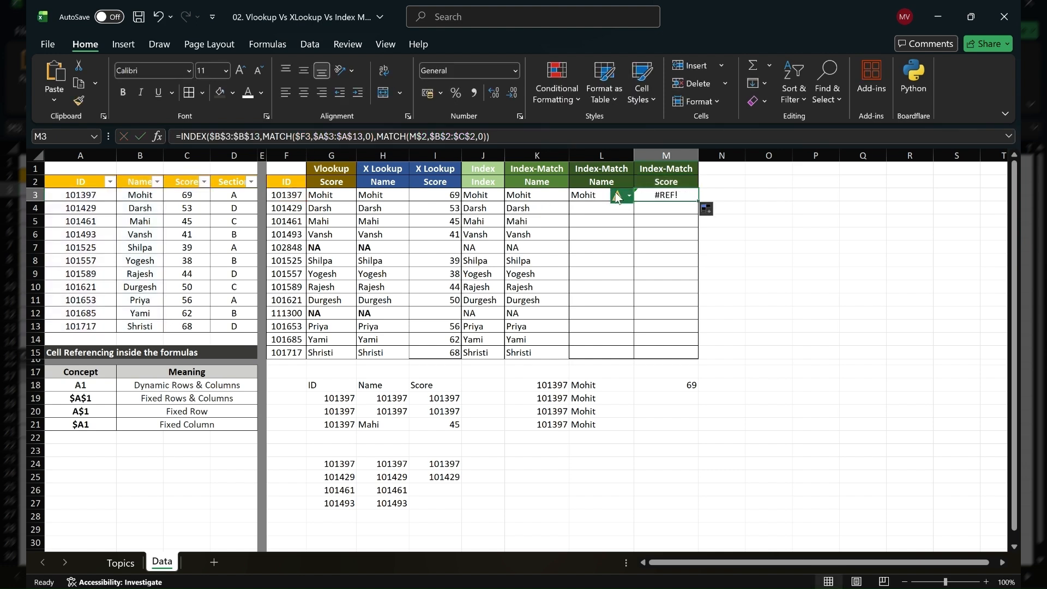
Extend the INDEX array in L3's formula to $B$3:$C$13 and enter the formula.
{"action": "left_click", "coordinate": [577, 195]}
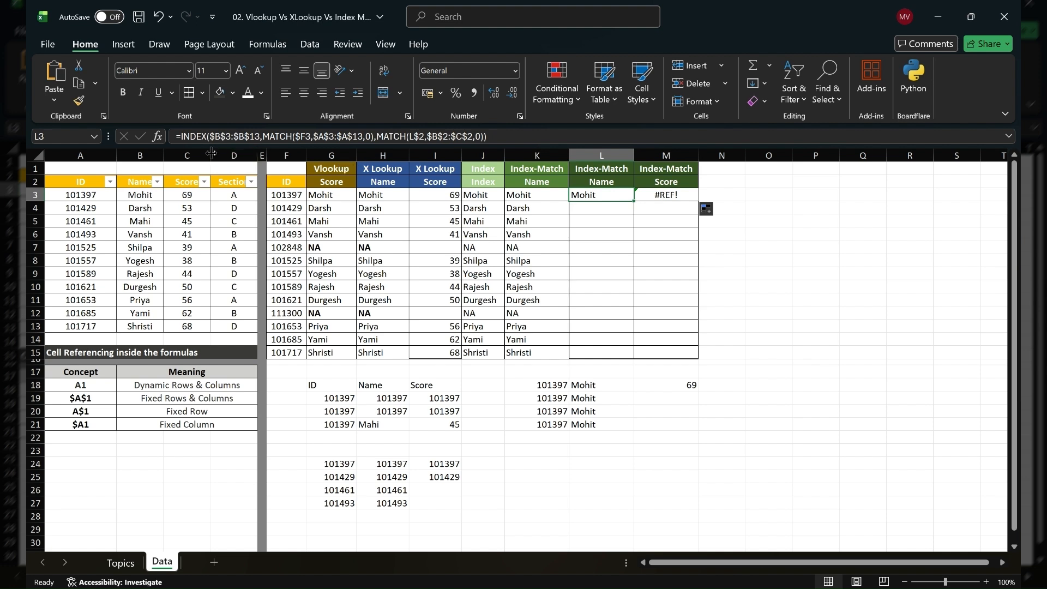
{"action": "double_click", "coordinate": [234, 137]}
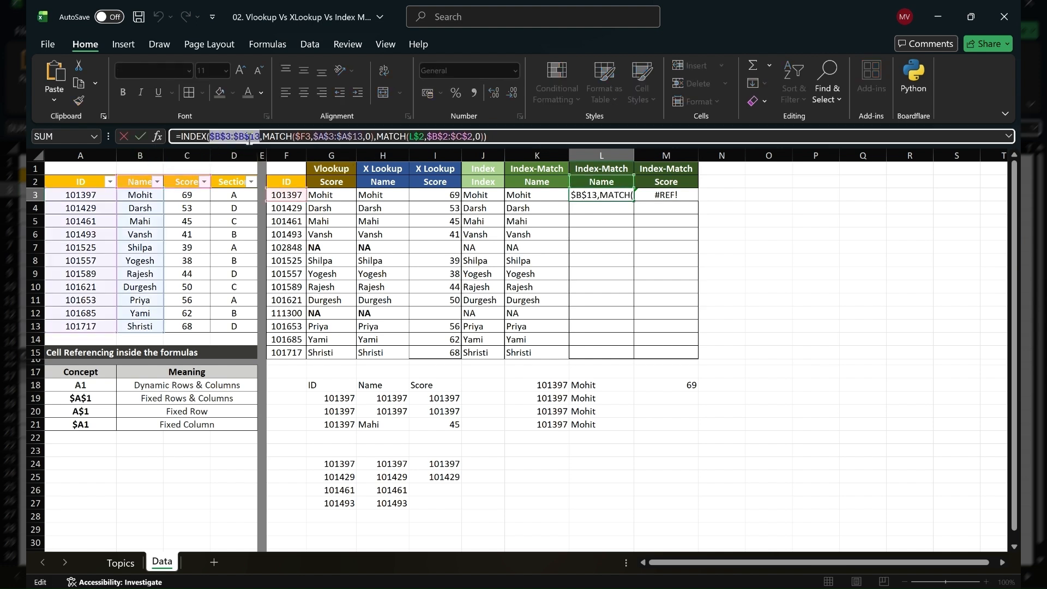
{"action": "left_click", "coordinate": [245, 137]}
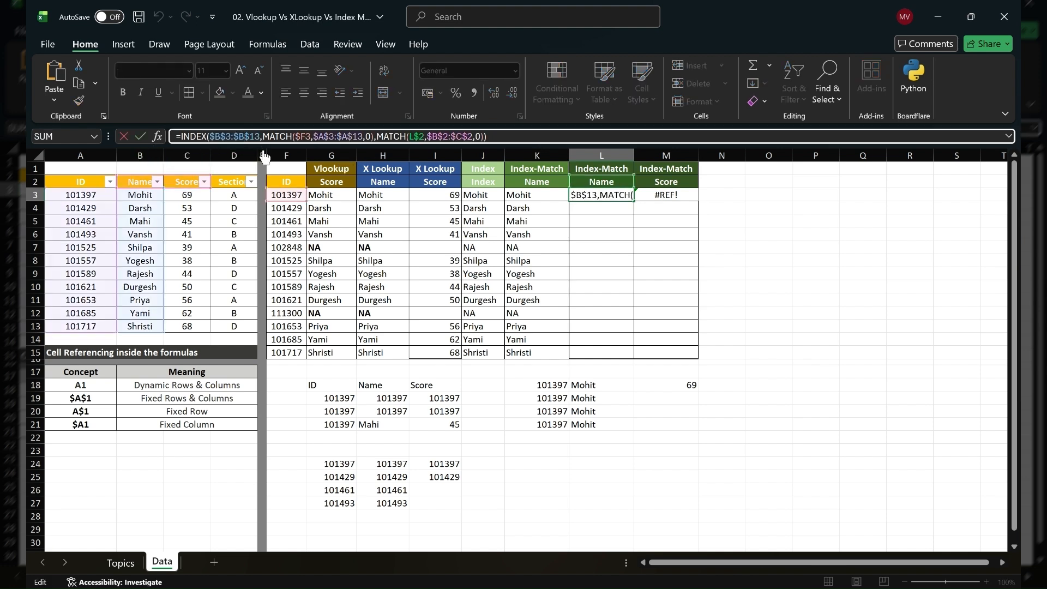
{"action": "key", "text": "BackSpace"}
{"action": "type", "text": "C"}
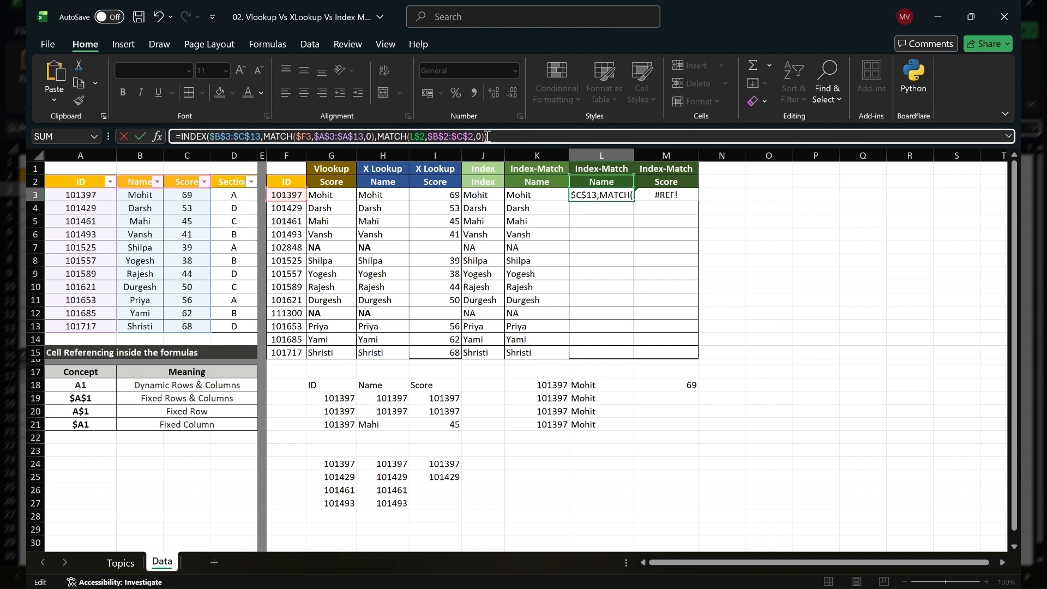
{"action": "key", "text": "ctrl+Return"}
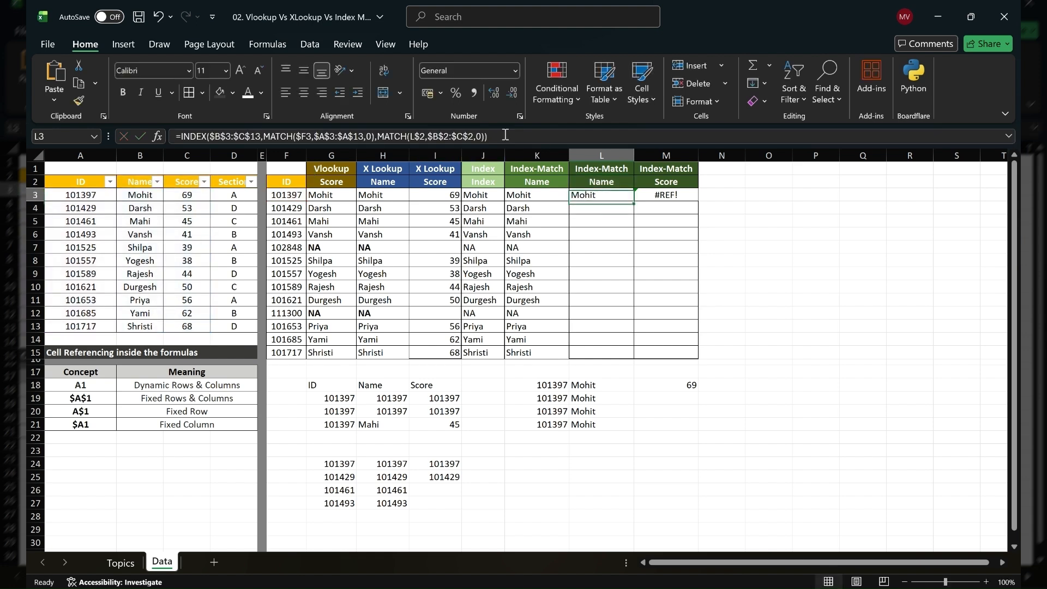
Copy L3's corrected two-way INDEX-MATCH formula into M3.
{"action": "key", "text": "ctrl+c"}
{"action": "key", "text": "Right"}
{"action": "key", "text": "ctrl+v"}
{"action": "key", "text": "Left"}
{"action": "key", "text": "Right"}
{"action": "key", "text": "Left"}
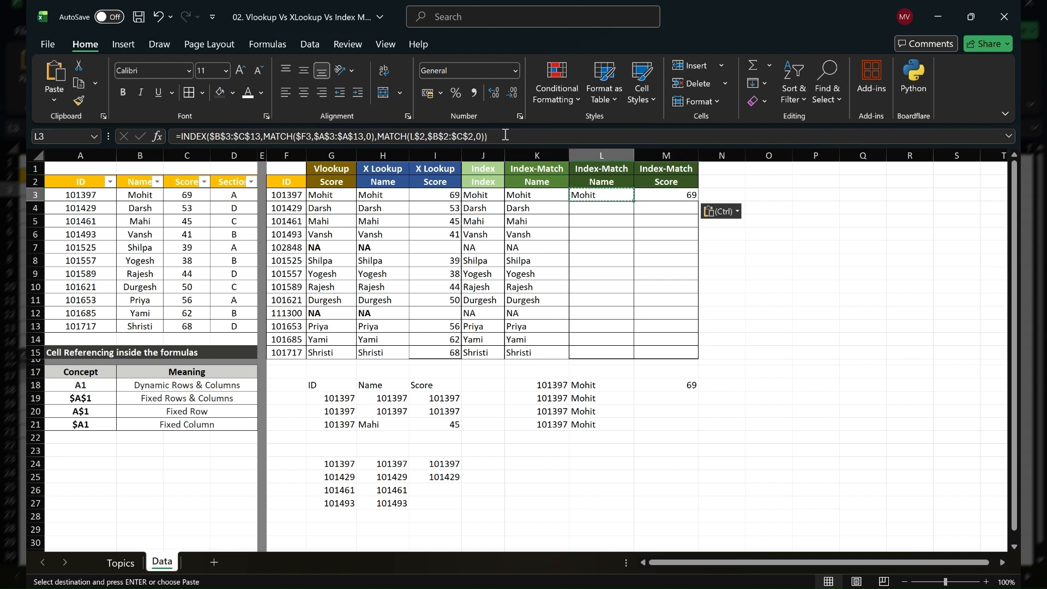
Fill L3's INDEX-MATCH formula across L3:M15 and check the result for the unmatched ID in row 7.
{"action": "key", "text": "shift+Right"}
{"action": "key", "text": "shift+Down"}
{"action": "key", "text": "shift+Down"}
{"action": "key", "text": "shift+Down"}
{"action": "key", "text": "shift+Down"}
{"action": "key", "text": "shift+Down"}
{"action": "key", "text": "shift+Down"}
{"action": "key", "text": "shift+Down"}
{"action": "key", "text": "shift+Down"}
{"action": "key", "text": "shift+Down"}
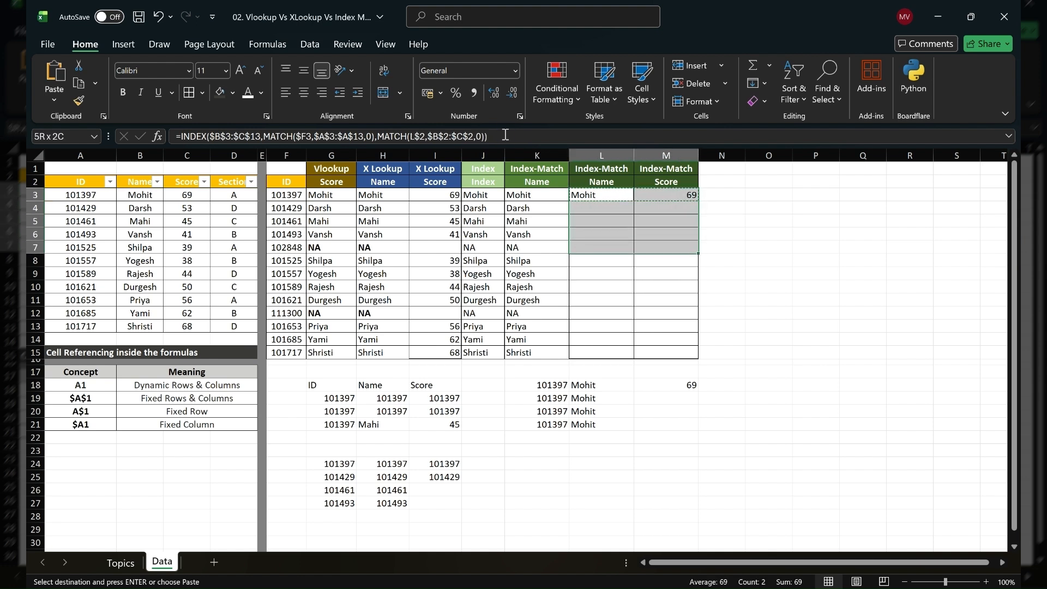
{"action": "key", "text": "shift+Down"}
{"action": "key", "text": "shift+Down"}
{"action": "key", "text": "shift+Down"}
{"action": "key", "text": "ctrl+v"}
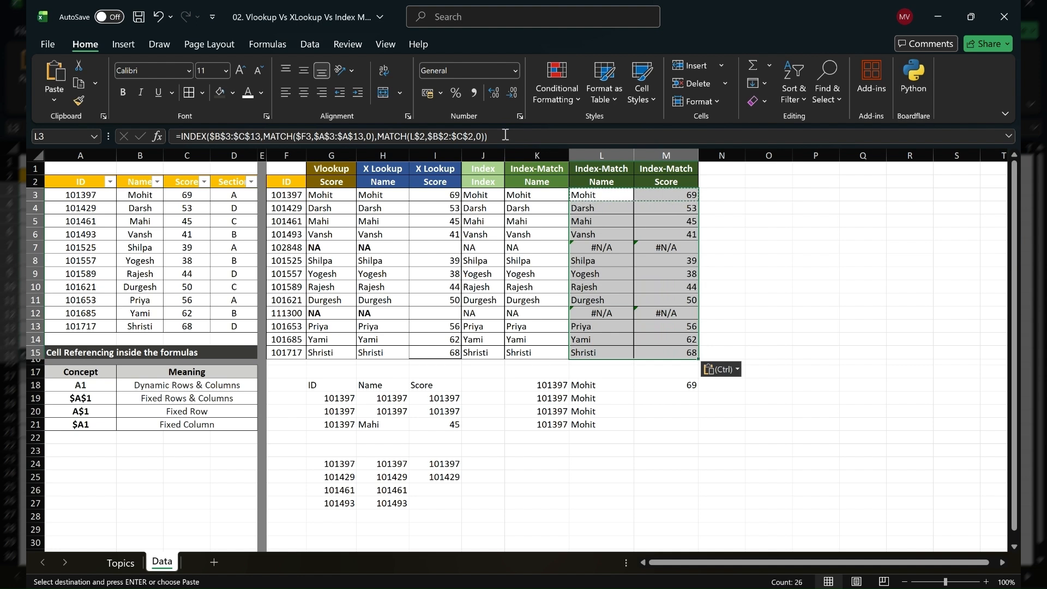
{"action": "key", "text": "Down"}
{"action": "key", "text": "Down"}
{"action": "key", "text": "Escape"}
{"action": "key", "text": "Down"}
{"action": "key", "text": "Down"}
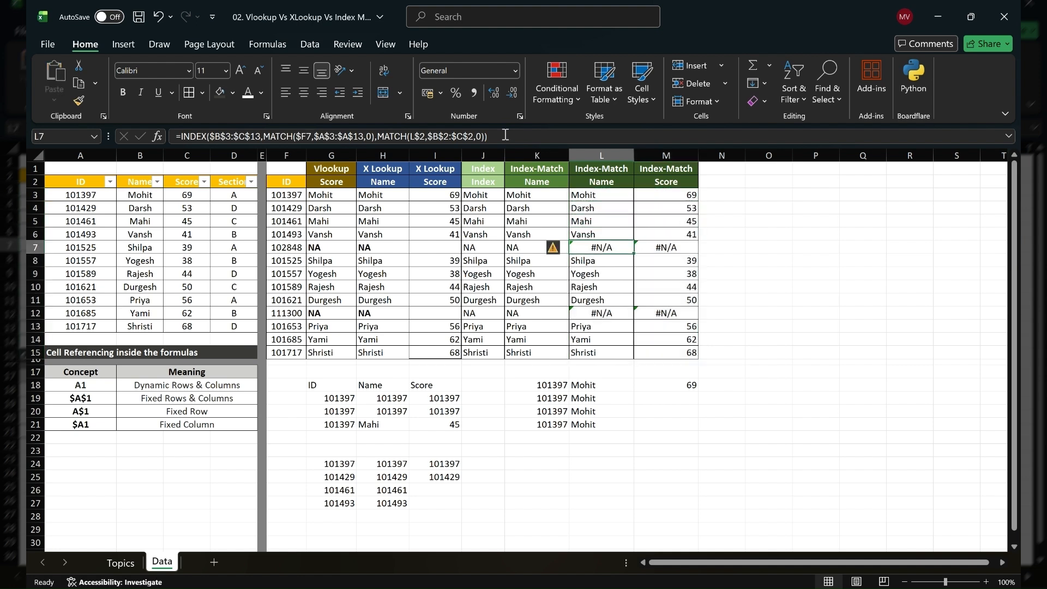
Wrap L3's INDEX-MATCH formula in IFERROR with "NA" as the fallback value.
{"action": "key", "text": "Up"}
{"action": "key", "text": "Up"}
{"action": "key", "text": "Up"}
{"action": "key", "text": "Up"}
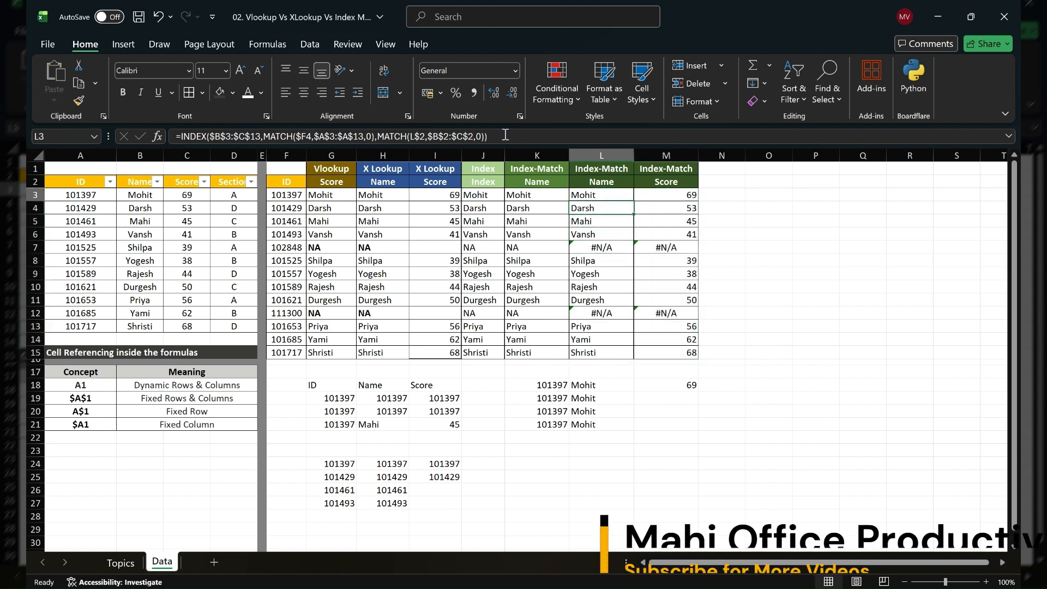
{"action": "left_click", "coordinate": [185, 137]}
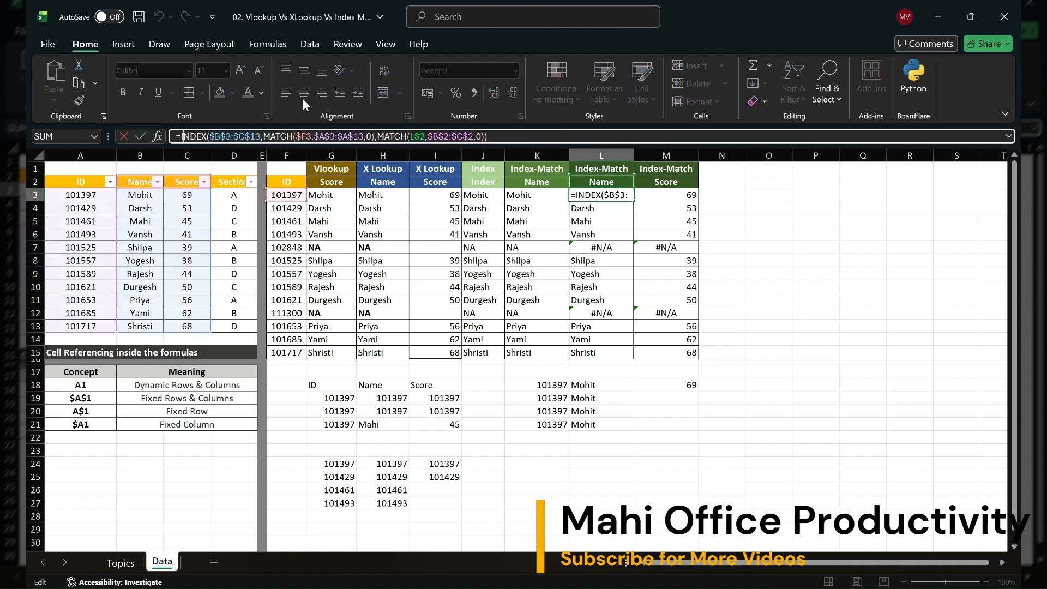
{"action": "type", "text": "IFERROR("}
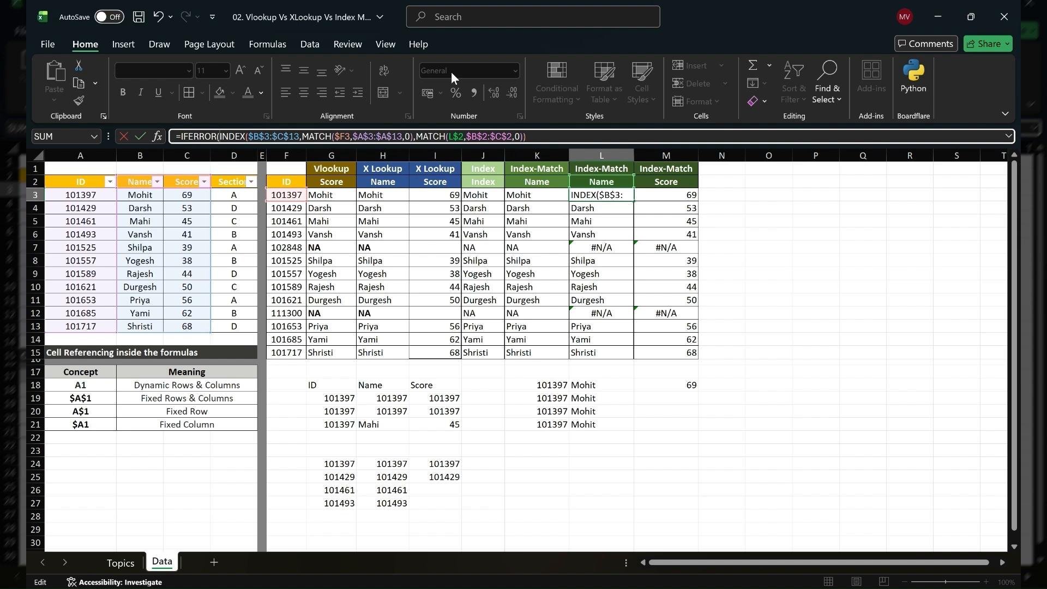
{"action": "left_click", "coordinate": [571, 135]}
{"action": "type", "text": ",\"NA\")"}
{"action": "key", "text": "ctrl+Return"}
Copy L3's IFERROR formula over L3:M15 and save the workbook.
{"action": "key", "text": "ctrl+c"}
{"action": "key", "text": "ctrl+shift+Down"}
{"action": "key", "text": "shift+Right"}
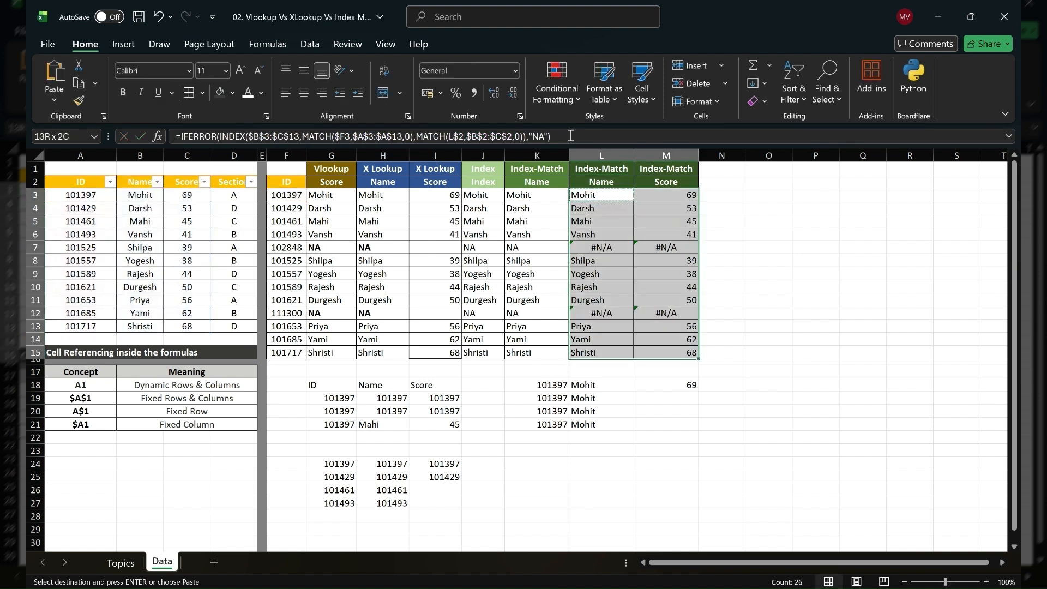
{"action": "key", "text": "ctrl+v"}
{"action": "key", "text": "Escape"}
{"action": "key", "text": "ctrl+s"}
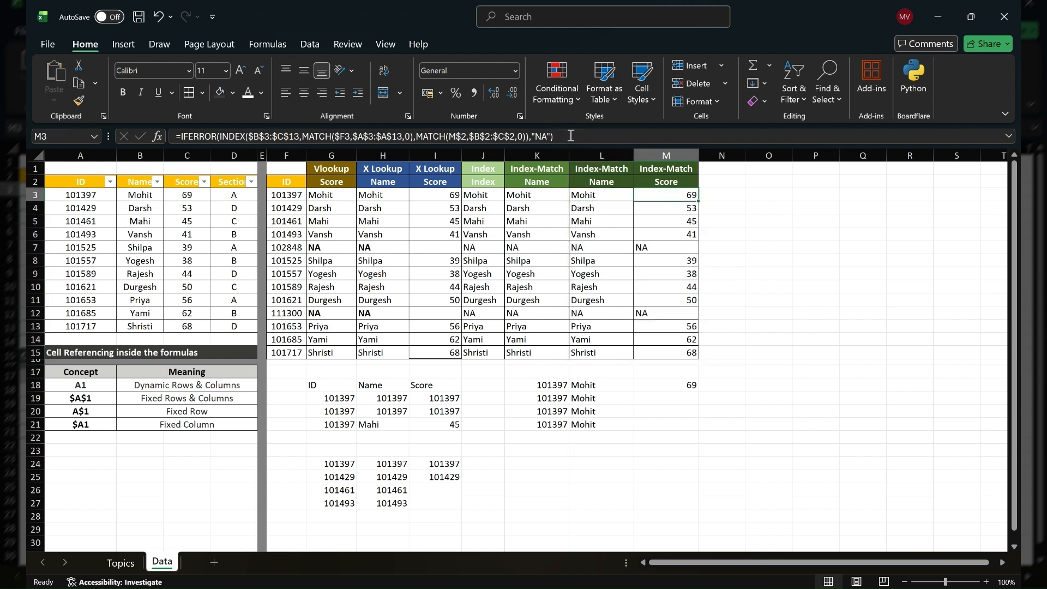
Make the NA results in L7:M7 bold.
{"action": "key", "text": "Right"}
{"action": "key", "text": "Right"}
{"action": "key", "text": "Left"}
{"action": "key", "text": "Left"}
{"action": "key", "text": "Left"}
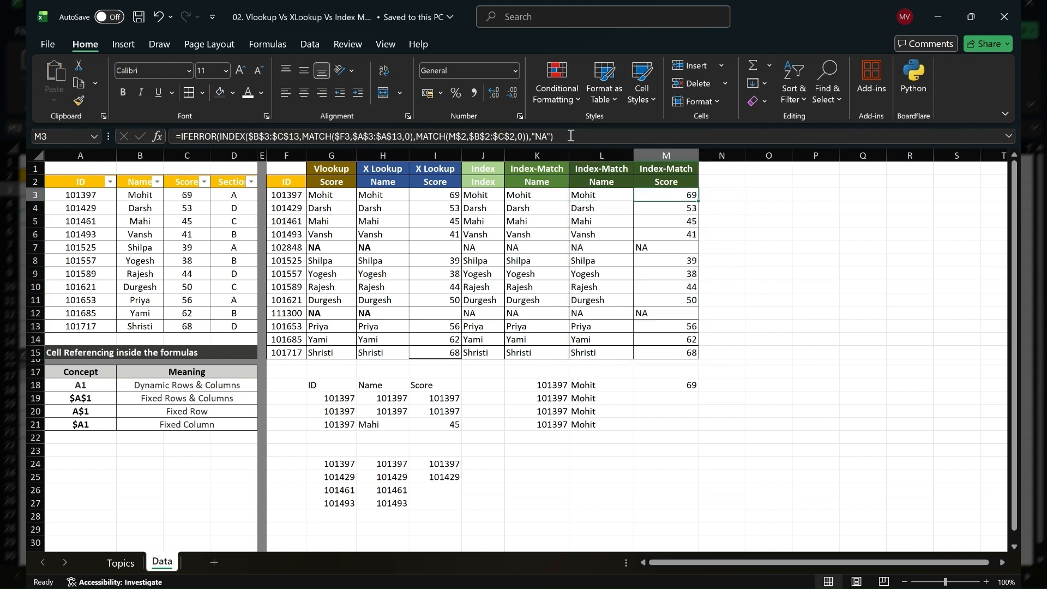
{"action": "key", "text": "Down"}
{"action": "key", "text": "Down"}
{"action": "key", "text": "Down"}
{"action": "key", "text": "Down"}
{"action": "key", "text": "shift+Right"}
{"action": "key", "text": "ctrl+b"}
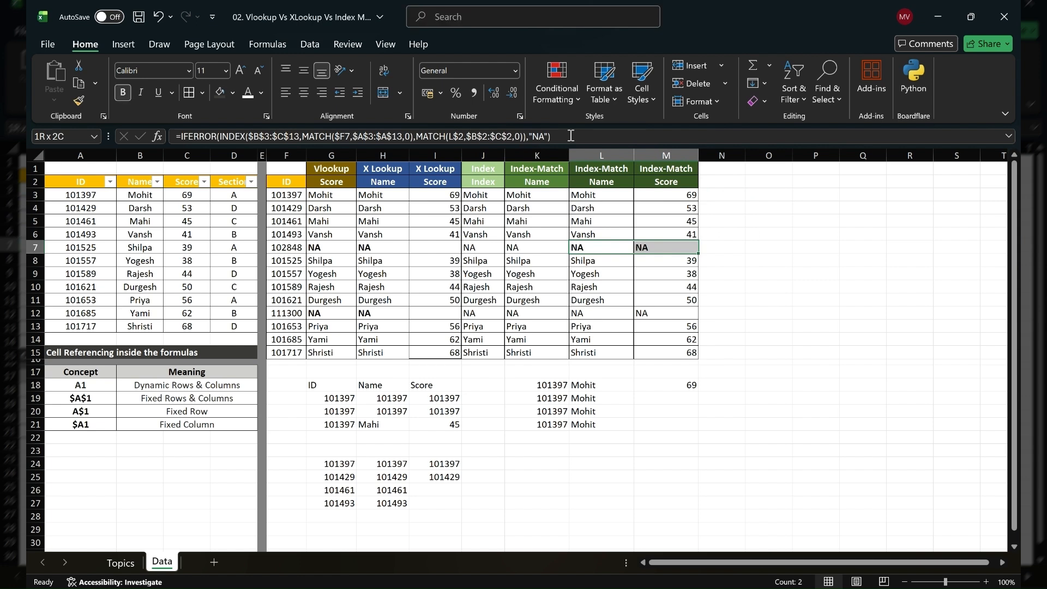
Make the NA results in L12:M12 bold and save the workbook.
{"action": "key", "text": "Down"}
{"action": "key", "text": "Down"}
{"action": "key", "text": "Down"}
{"action": "key", "text": "Down"}
{"action": "key", "text": "Down"}
{"action": "key", "text": "shift+Right"}
{"action": "key", "text": "ctrl+b"}
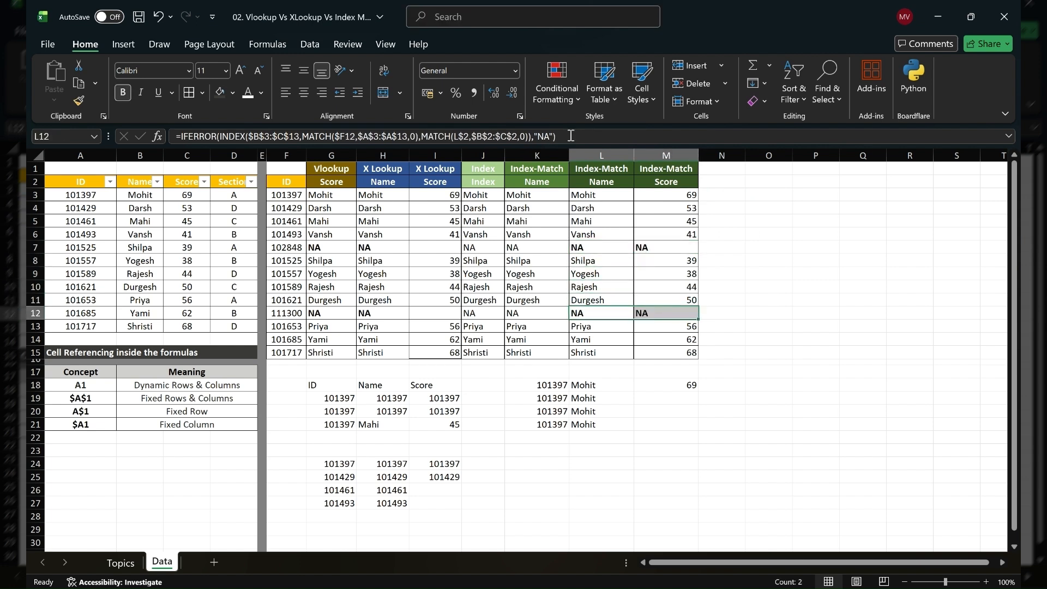
{"action": "key", "text": "Right"}
{"action": "key", "text": "ctrl+s"}
Enter the bold heading "Index Match for Rows & Columns" in O1 and save the workbook.
{"action": "key", "text": "Right"}
{"action": "key", "text": "Right"}
{"action": "key", "text": "ctrl+Up"}
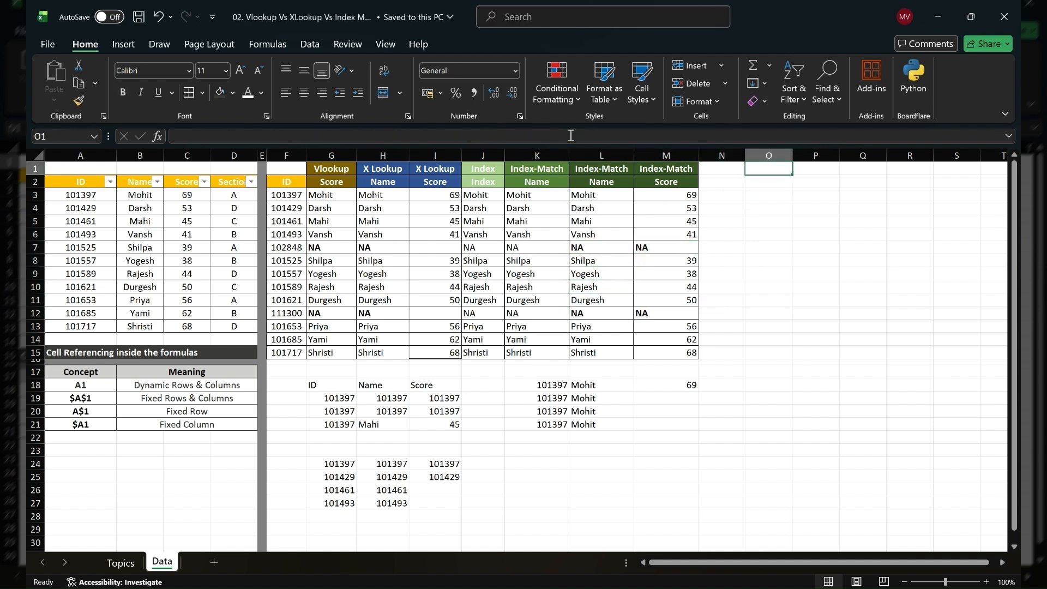
{"action": "type", "text": "Ind"}
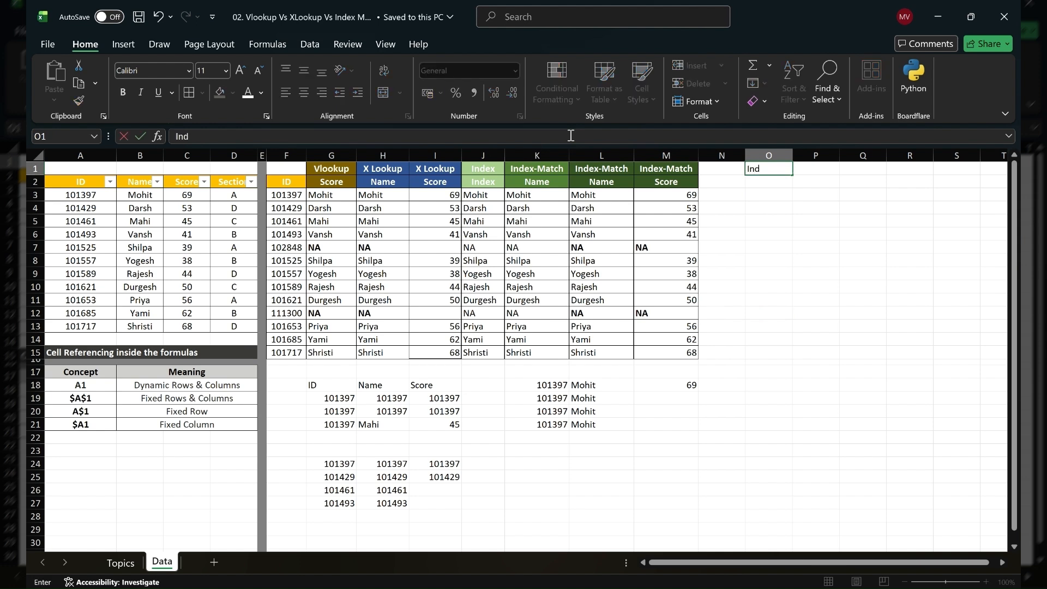
{"action": "type", "text": "ex Match for Rows &"}
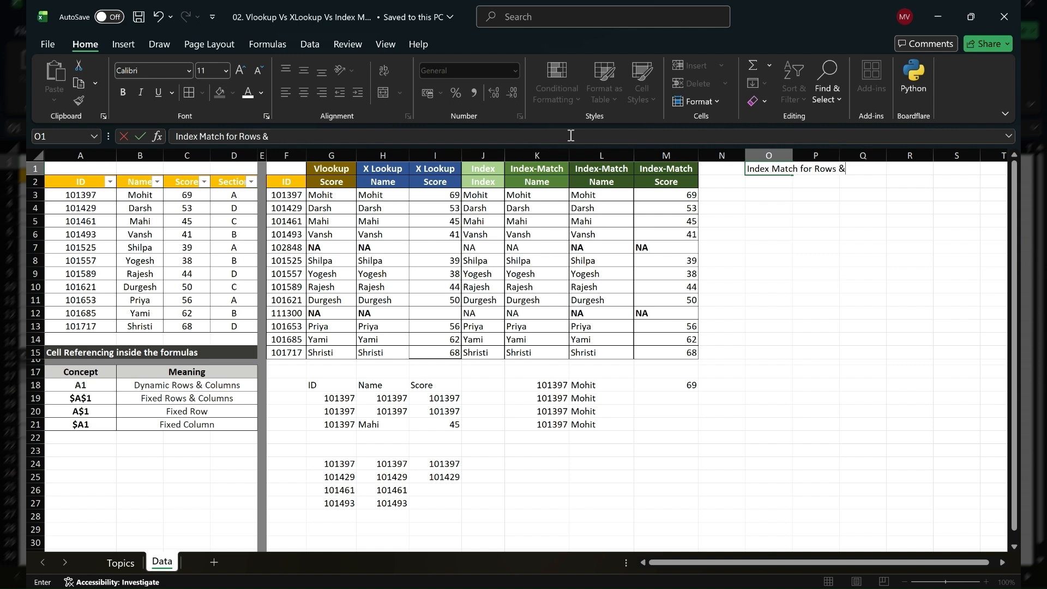
{"action": "type", "text": " Columns"}
{"action": "key", "text": "Return"}
{"action": "key", "text": "Up"}
{"action": "key", "text": "ctrl+b"}
{"action": "key", "text": "Down"}
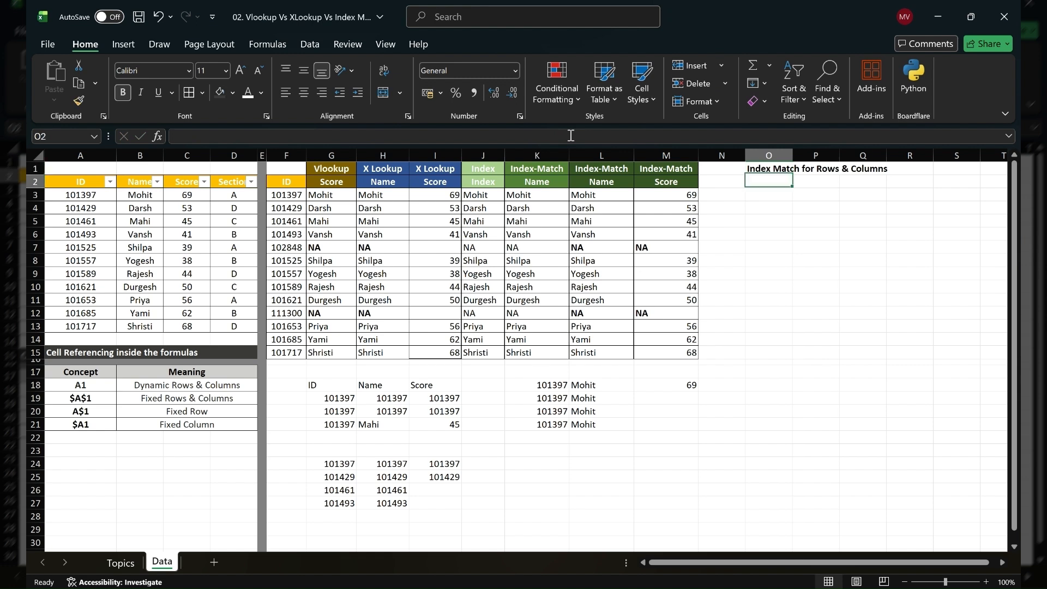
{"action": "key", "text": "ctrl+s"}
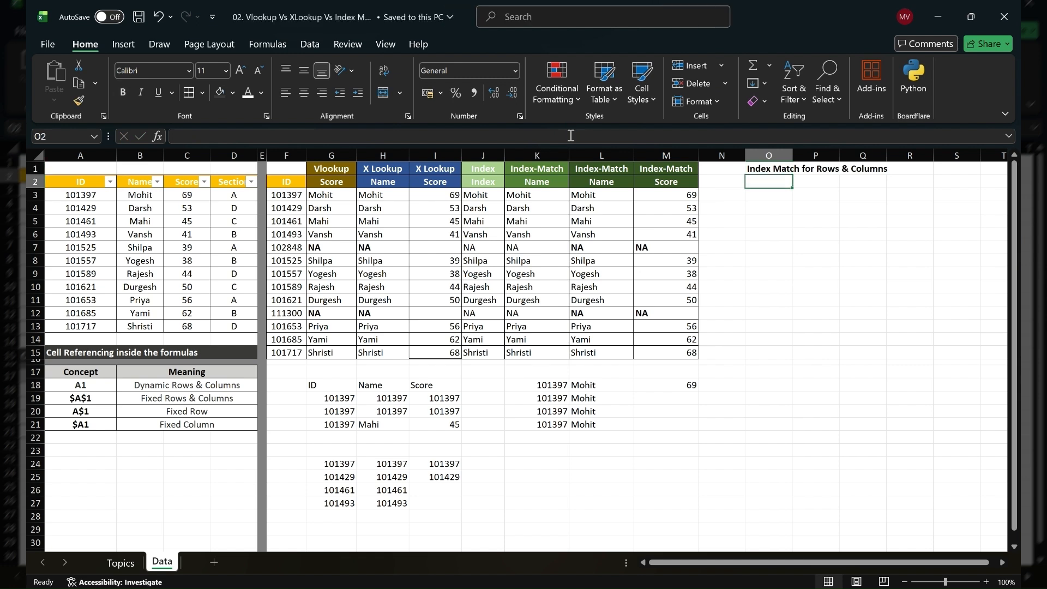
Copy the Name, Score and Section headers from B2:D2 into O2:Q2.
{"action": "key", "text": "ctrl+Left"}
{"action": "key", "text": "ctrl+Left"}
{"action": "key", "text": "ctrl+Left"}
{"action": "key", "text": "ctrl+Left"}
{"action": "key", "text": "Right"}
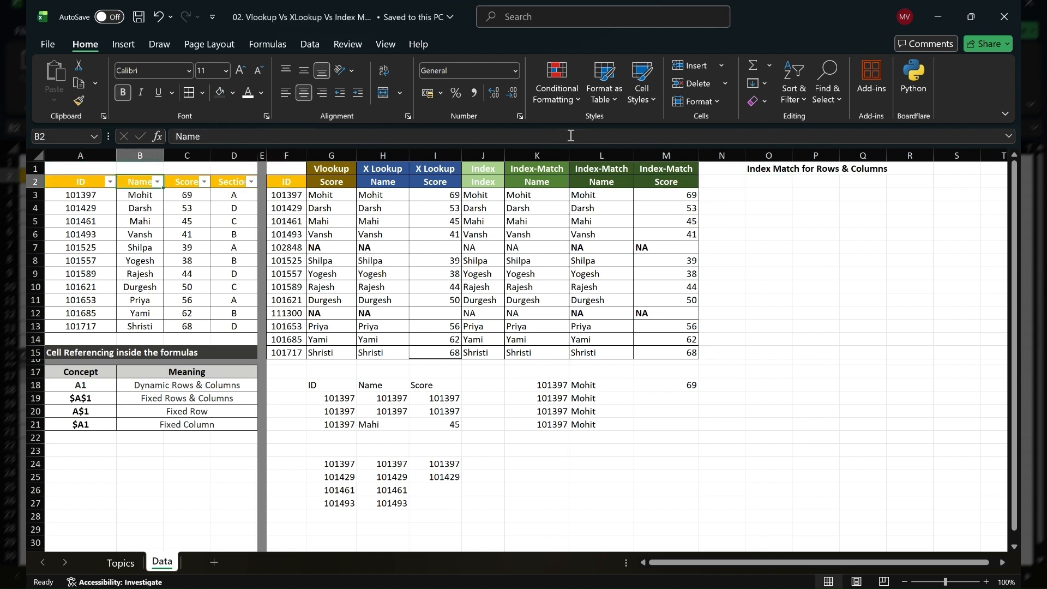
{"action": "key", "text": "shift+Right"}
{"action": "key", "text": "shift+Right"}
{"action": "key", "text": "ctrl+c"}
{"action": "key", "text": "Right"}
{"action": "key", "text": "Right"}
{"action": "key", "text": "Right"}
{"action": "key", "text": "Right"}
{"action": "key", "text": "Right"}
{"action": "key", "text": "Right"}
{"action": "key", "text": "Right"}
{"action": "key", "text": "Right"}
{"action": "key", "text": "Right"}
{"action": "key", "text": "Right"}
{"action": "key", "text": "Right"}
{"action": "key", "text": "Right"}
{"action": "key", "text": "Right"}
{"action": "key", "text": "ctrl+v"}
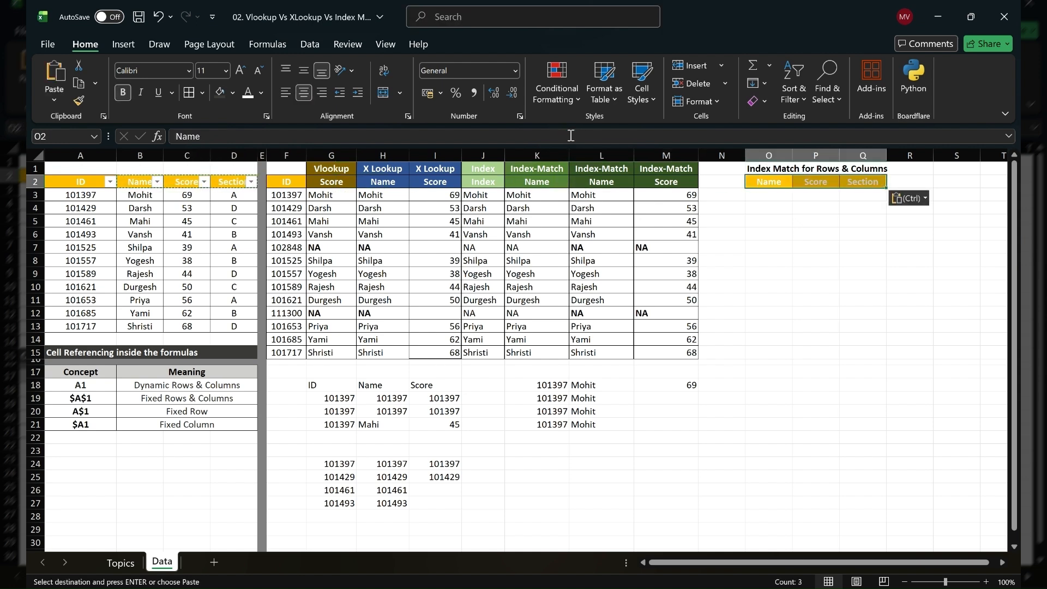
Recolour the Name, Score and Section headers in O2:Q2 with a dark orange fill.
{"action": "key", "text": "Right"}
{"action": "key", "text": "Left"}
{"action": "key", "text": "ctrl+shift+Right"}
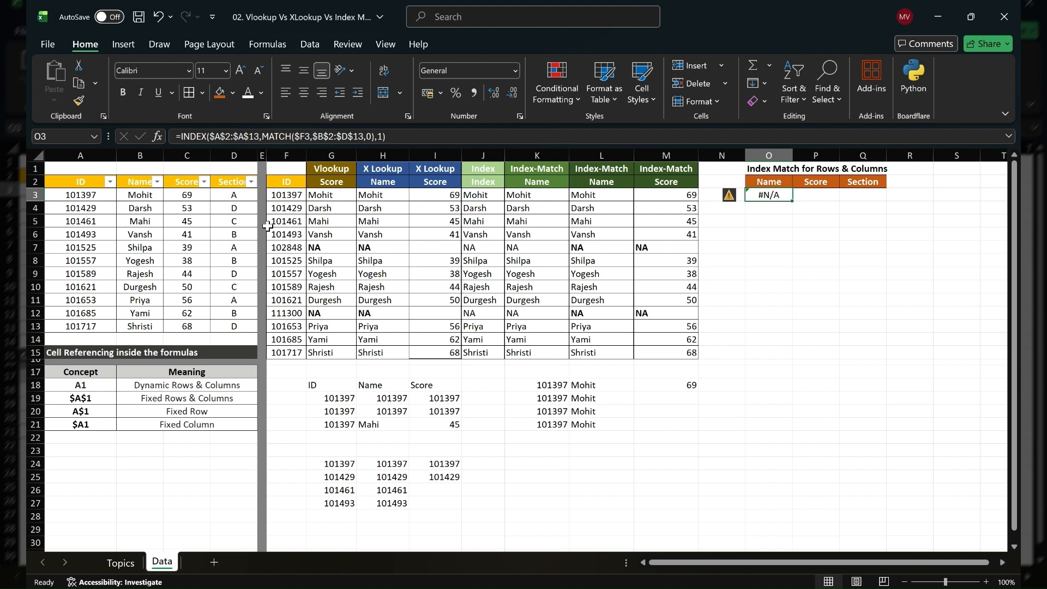
Clear O3 and begin a new INDEX formula there with the absolute array $B$3:$D$13.
{"action": "key", "text": "Delete"}
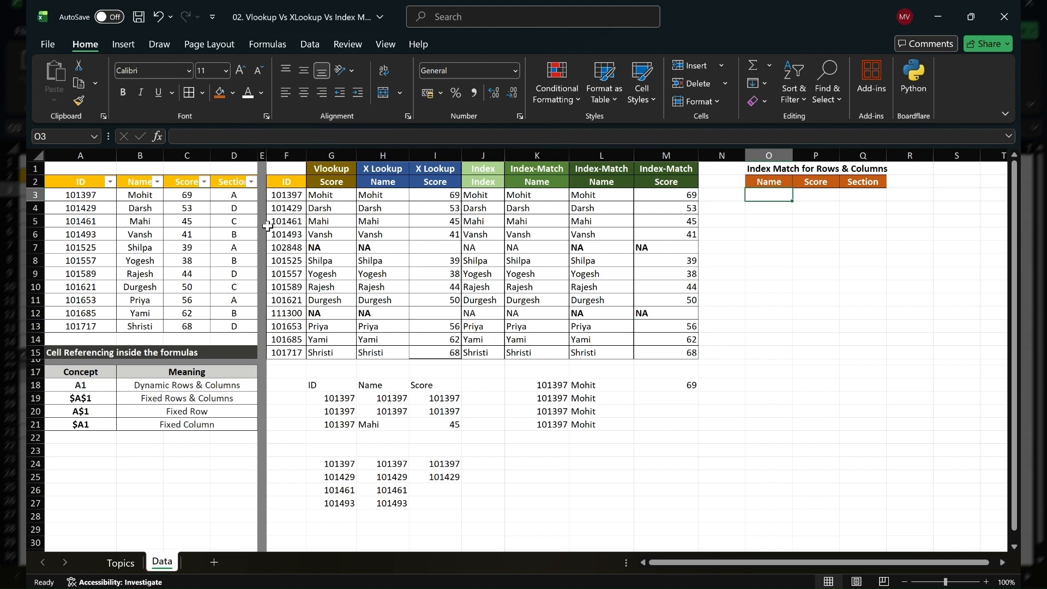
{"action": "type", "text": "=INDEX("}
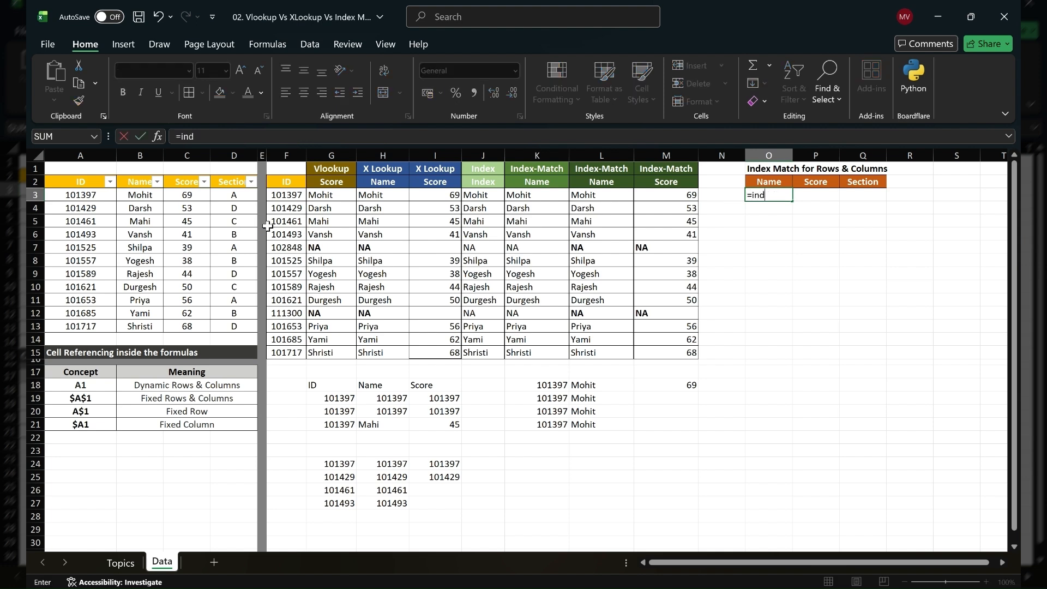
{"action": "key", "text": "Left"}
{"action": "key", "text": "Left"}
{"action": "key", "text": "Left"}
{"action": "key", "text": "Left"}
{"action": "key", "text": "Left"}
{"action": "key", "text": "Left"}
{"action": "key", "text": "Left"}
{"action": "key", "text": "Left"}
{"action": "key", "text": "Left"}
{"action": "key", "text": "Left"}
{"action": "key", "text": "Left"}
{"action": "key", "text": "Left"}
{"action": "key", "text": "Left"}
{"action": "key", "text": "shift+Right"}
{"action": "key", "text": "shift+Right"}
{"action": "key", "text": "ctrl+shift+Down"}
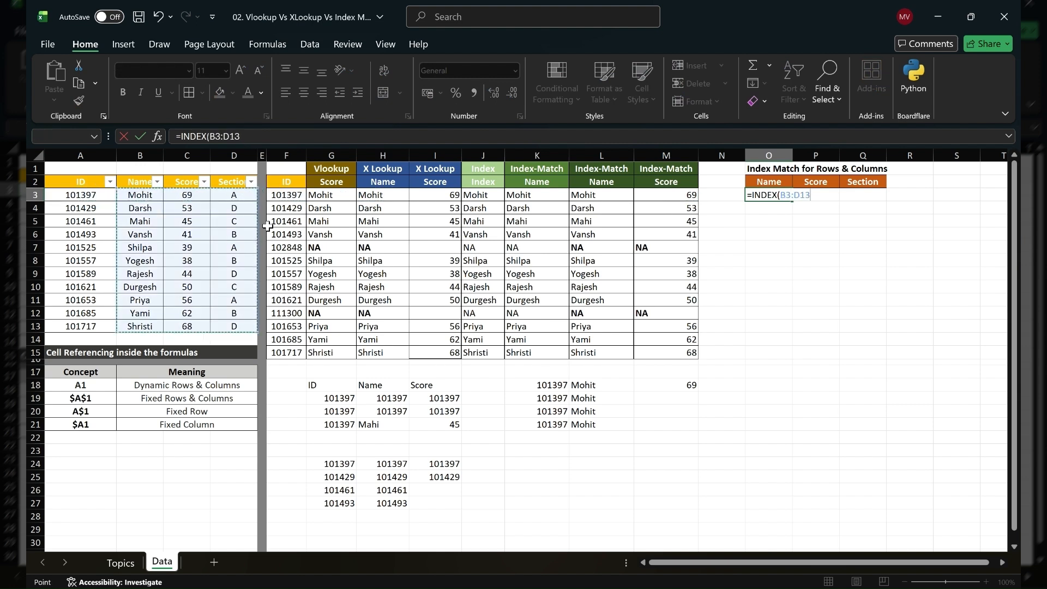
{"action": "key", "text": "F4"}
{"action": "type", "text": ","}
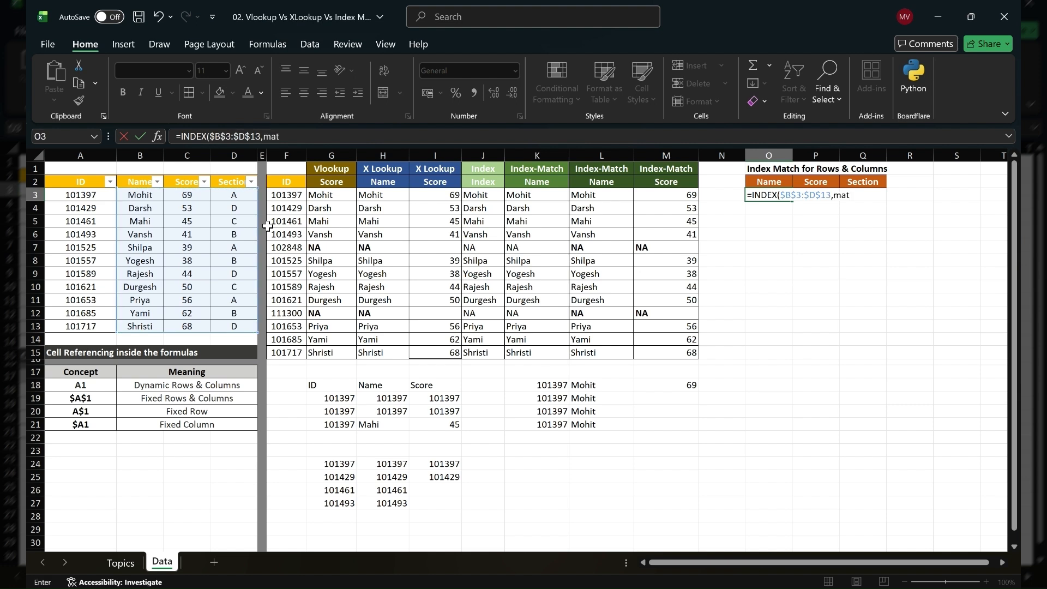
Add a MATCH function as the row argument of O3's INDEX, with $F3 as the lookup value.
{"action": "type", "text": "mat"}
{"action": "key", "text": "Tab"}
{"action": "key", "text": "ctrl+Left"}
{"action": "key", "text": "ctrl+Left"}
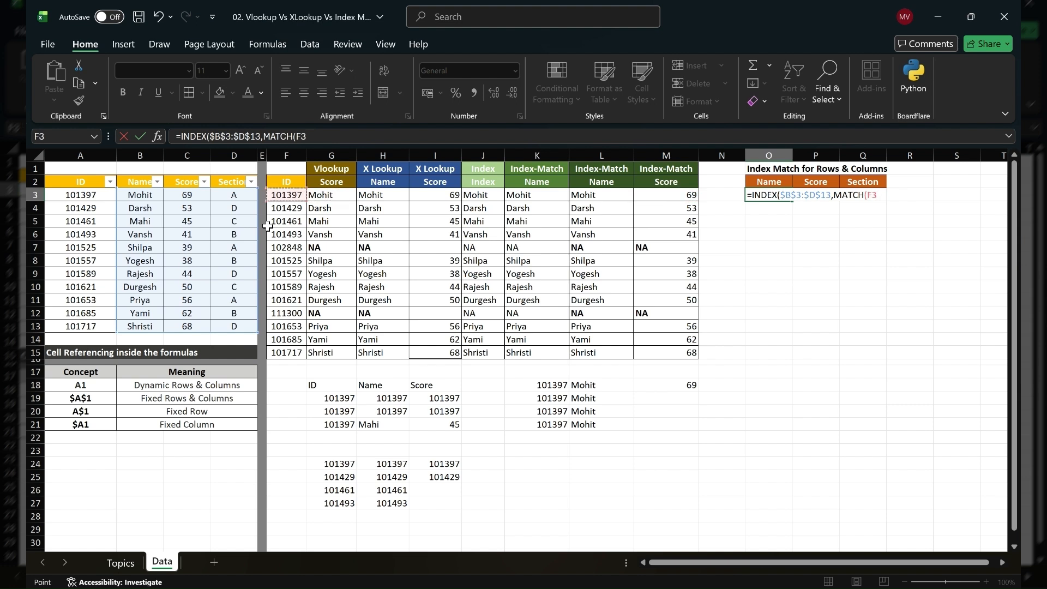
{"action": "key", "text": "F4"}
{"action": "key", "text": "F4"}
{"action": "key", "text": "F4"}
Complete O3's MATCH with the lookup range $A$3:$A$13 and match type 0, set column number 1, and enter the formula.
{"action": "key", "text": "ctrl+Left"}
{"action": "key", "text": "ctrl+Left"}
{"action": "key", "text": "ctrl+Left"}
{"action": "key", "text": "ctrl+Left"}
{"action": "key", "text": "ctrl+shift+Down"}
{"action": "key", "text": "F4"}
{"action": "type", "text": ","}
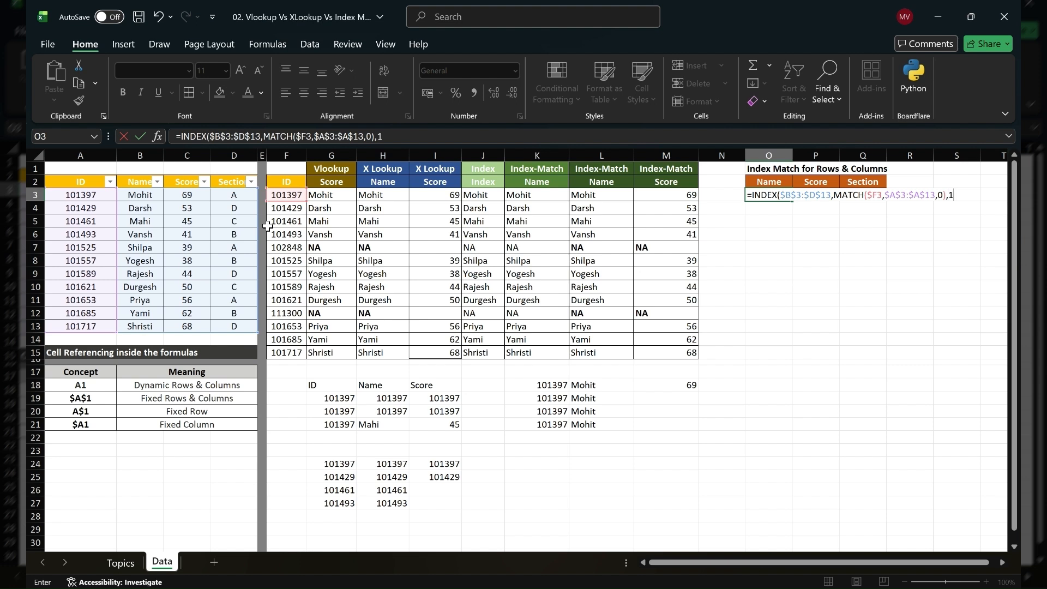
{"action": "key", "text": "ctrl+Return"}
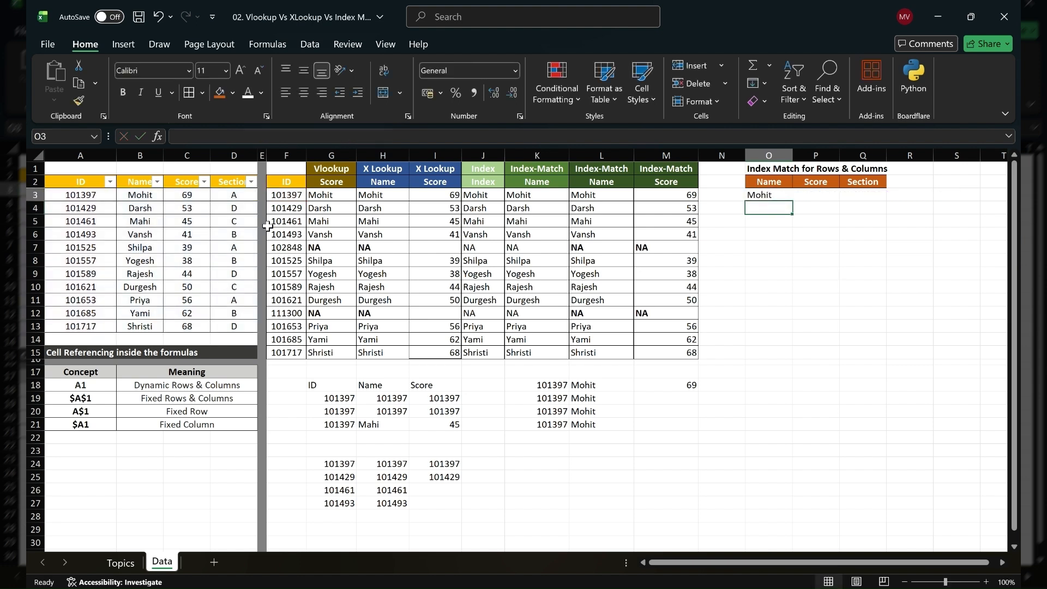
Replace the column number in O3's INDEX formula with a MATCH function that uses O$2 as the lookup value.
{"action": "left_click", "coordinate": [382, 138]}
{"action": "double_click", "coordinate": [382, 137]}
{"action": "type", "text": "mat"}
{"action": "key", "text": "Tab"}
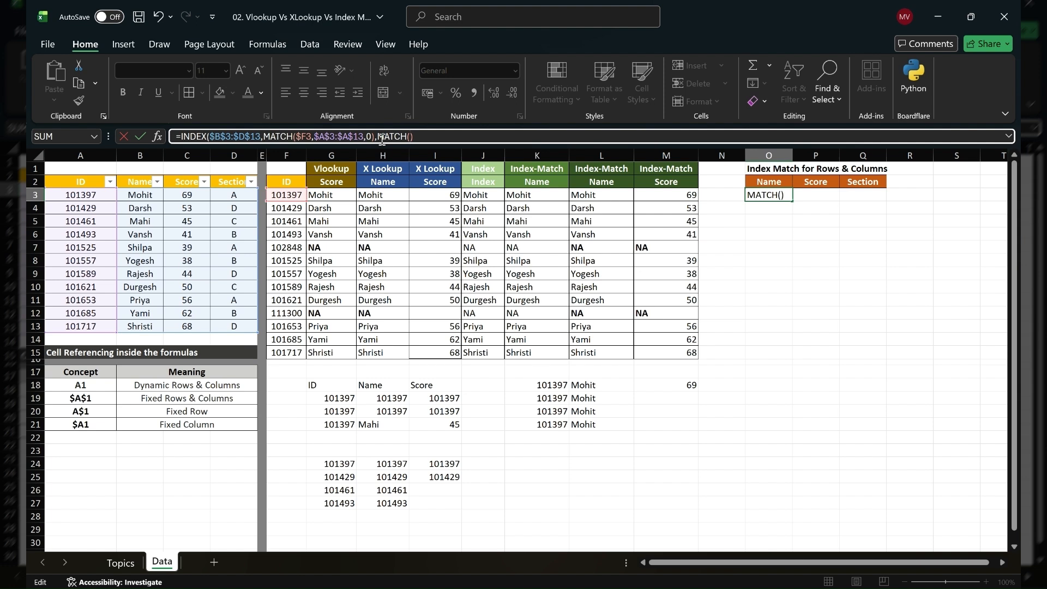
{"action": "left_click", "coordinate": [381, 137]}
{"action": "key", "text": "alt+Tab"}
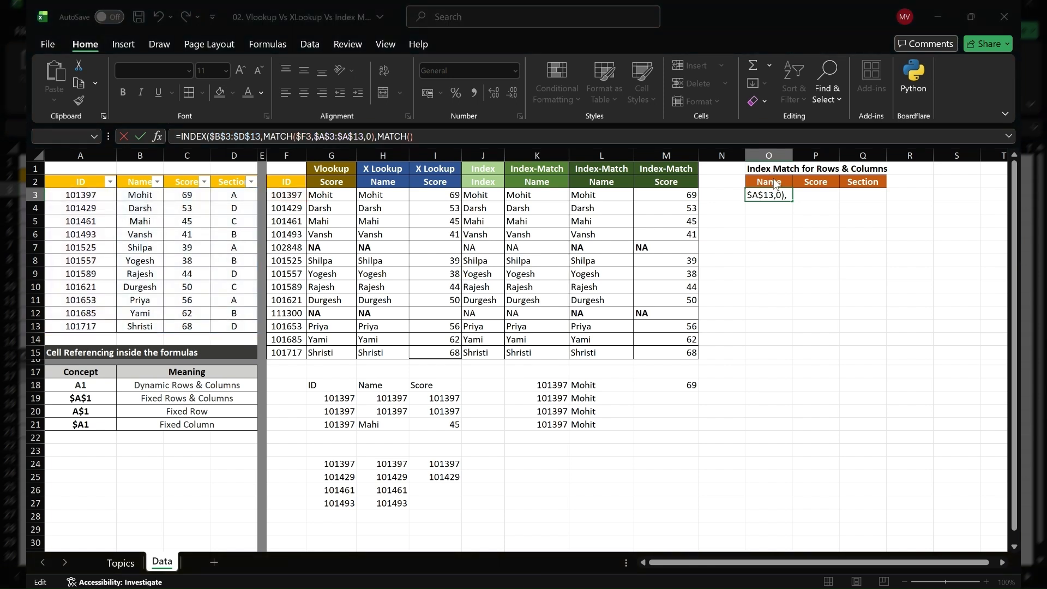
{"action": "key", "text": "alt+Tab"}
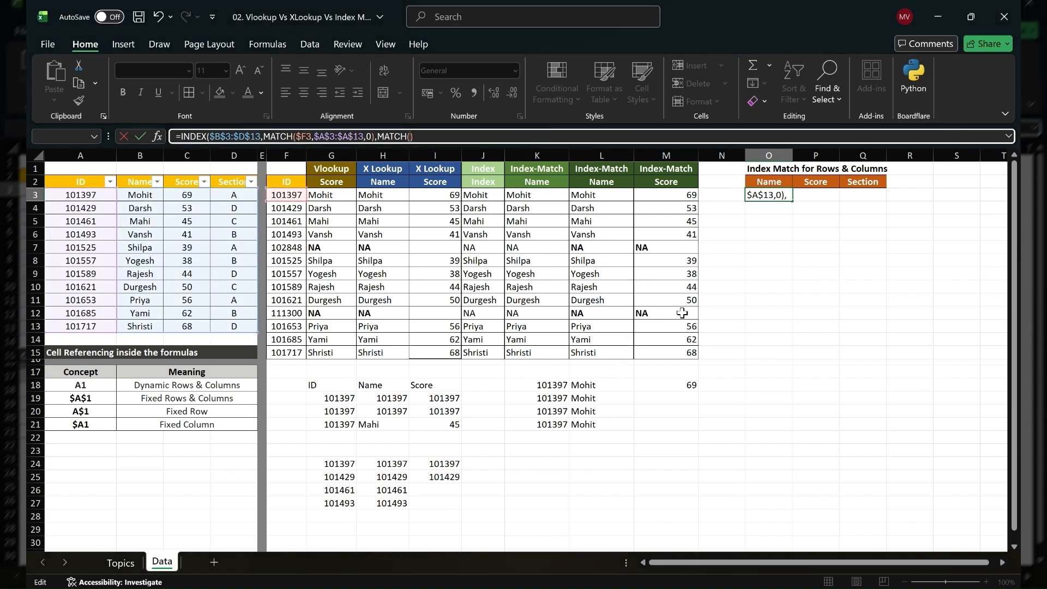
{"action": "left_click", "coordinate": [759, 181]}
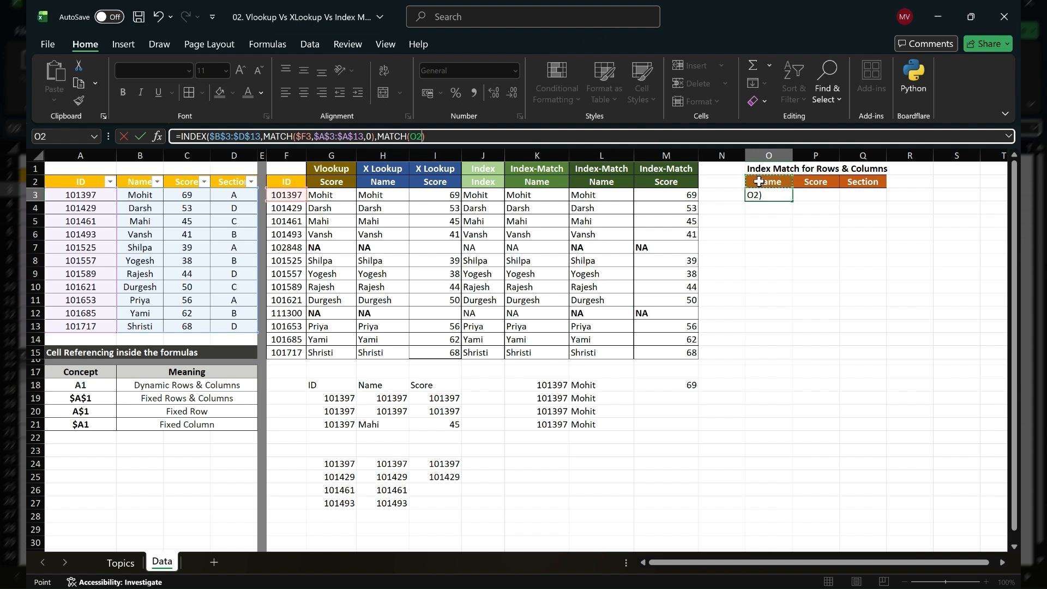
{"action": "key", "text": "F4"}
{"action": "key", "text": "F4"}
Complete the column MATCH in O3 with the lookup range $B$2:$D$2 and match type 0, and enter the formula.
{"action": "type", "text": ","}
{"action": "left_click", "coordinate": [131, 181]}
{"action": "key", "text": "shift+Right"}
{"action": "key", "text": "shift+Right"}
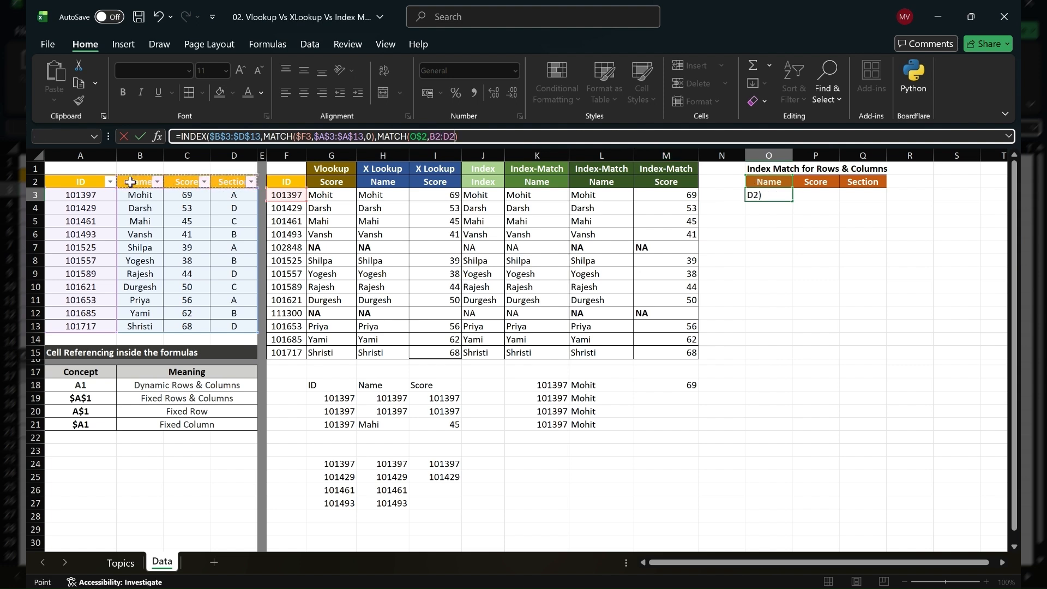
{"action": "key", "text": "F4"}
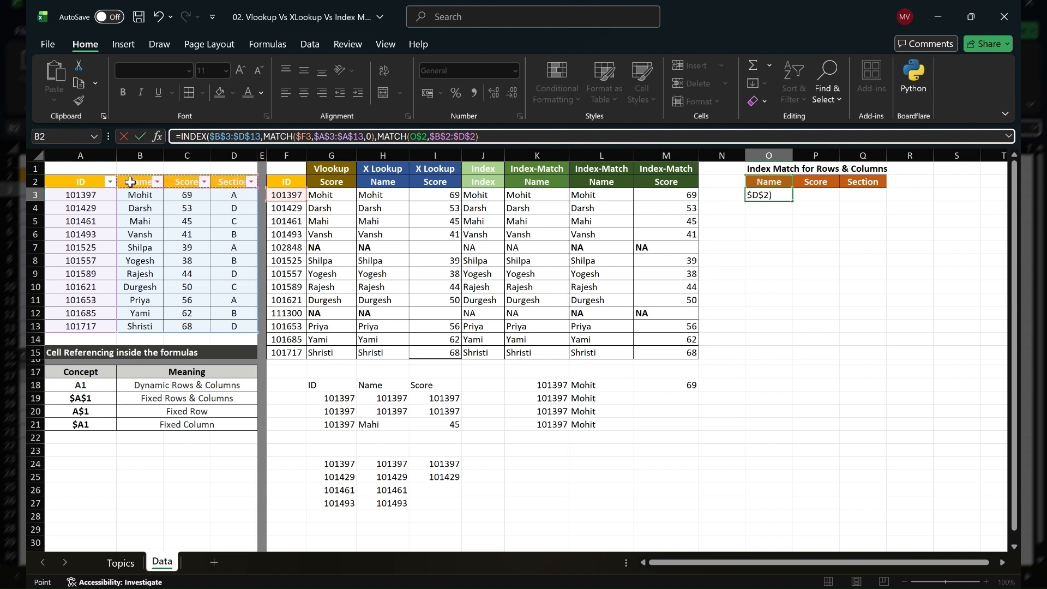
{"action": "type", "text": ",0))"}
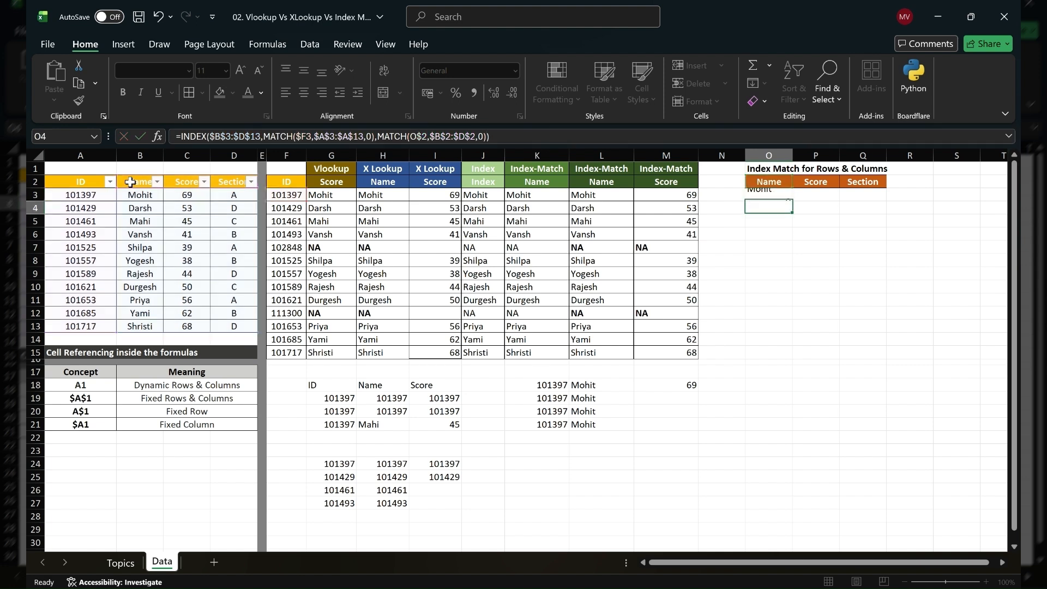
{"action": "key", "text": "ctrl+Return"}
Copy the INDEX-MATCH formula from O3 across to the Score and Section cells P3:Q3.
{"action": "key", "text": "ctrl+c"}
{"action": "key", "text": "shift+Right"}
{"action": "key", "text": "shift+Right"}
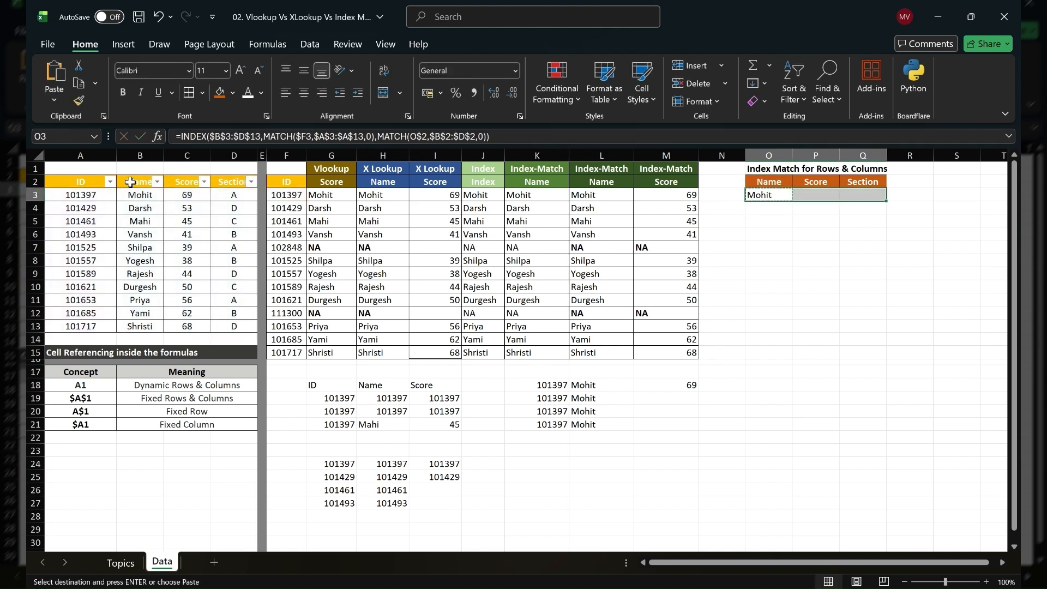
{"action": "key", "text": "ctrl+v"}
{"action": "key", "text": "shift+Left"}
{"action": "key", "text": "shift+Left"}
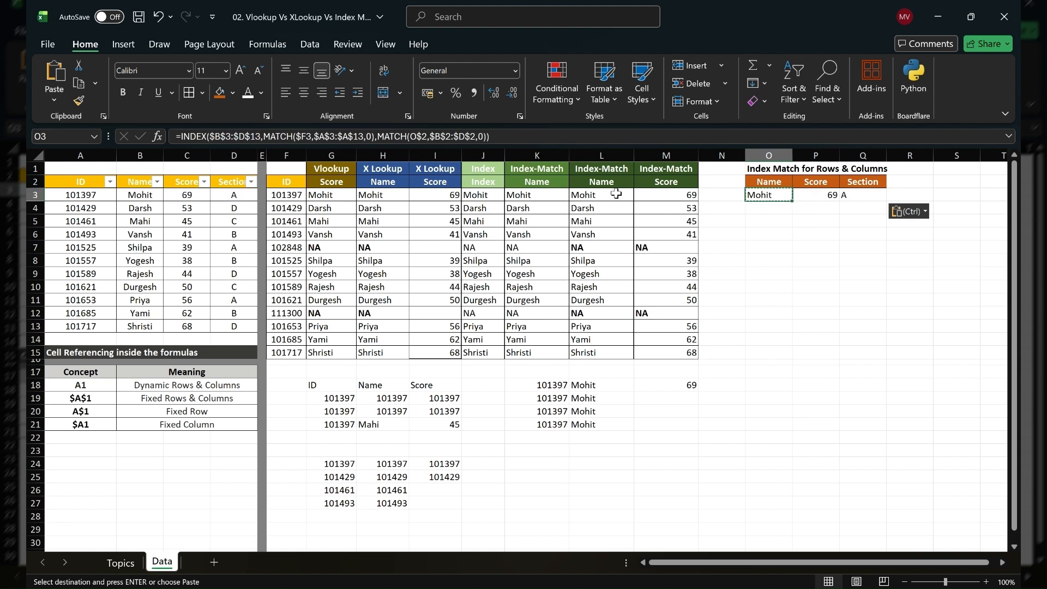
Copy the row 3 INDEX-MATCH formulas down the table through O3:Q15 and save the workbook.
{"action": "key", "text": "shift+Right"}
{"action": "key", "text": "shift+Right"}
{"action": "key", "text": "shift+Down"}
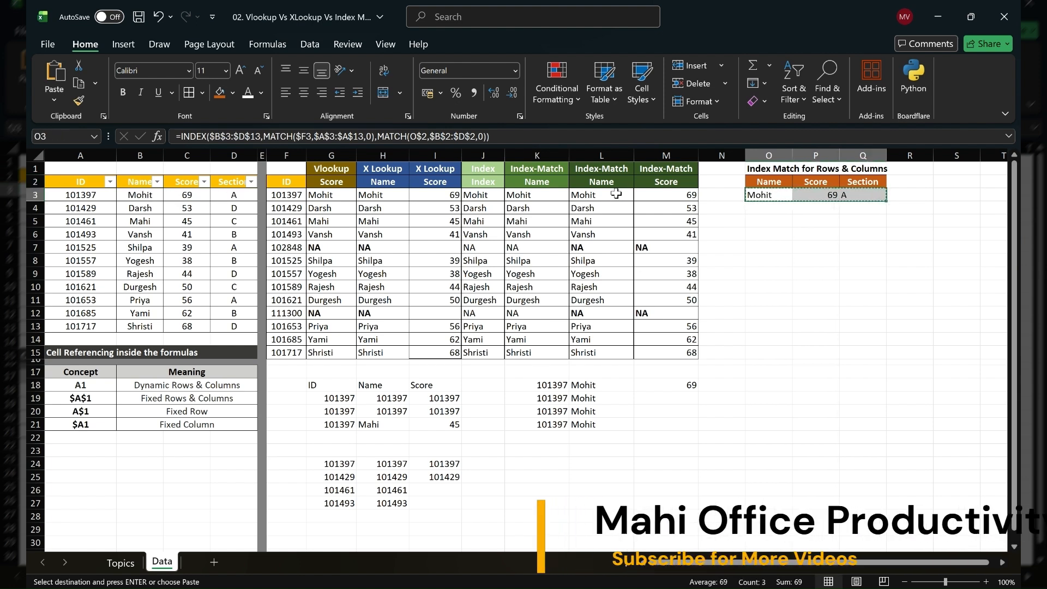
{"action": "key", "text": "shift+Down"}
{"action": "key", "text": "shift+Down"}
{"action": "key", "text": "shift+Down"}
{"action": "key", "text": "shift+Down"}
{"action": "key", "text": "shift+Down"}
{"action": "key", "text": "shift+Down"}
{"action": "key", "text": "shift+Down"}
{"action": "key", "text": "shift+Down"}
{"action": "key", "text": "shift+Down"}
{"action": "key", "text": "shift+Down"}
{"action": "key", "text": "shift+Down"}
{"action": "key", "text": "ctrl+v"}
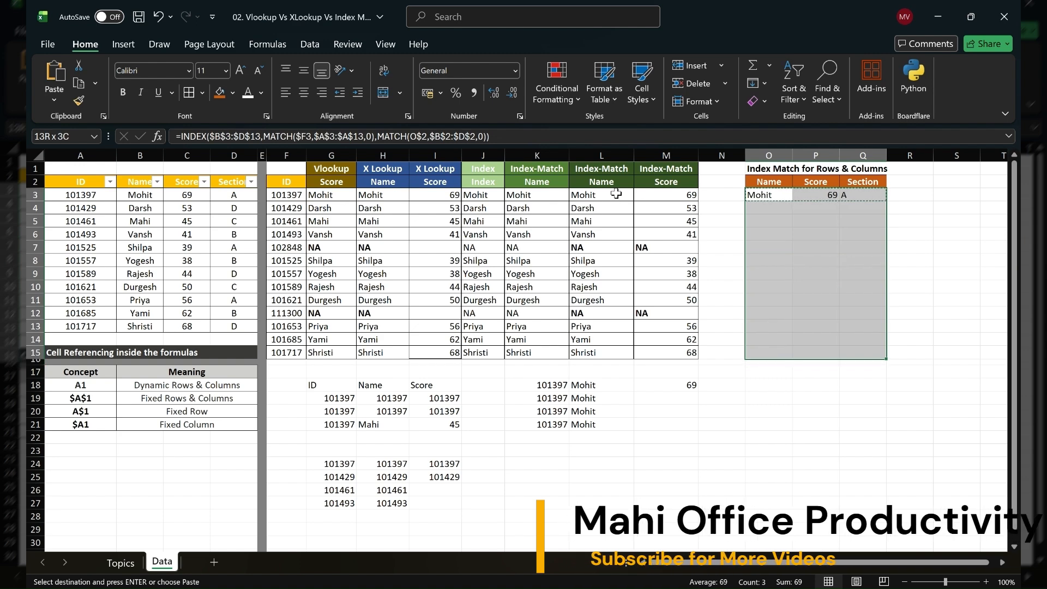
{"action": "key", "text": "Down"}
{"action": "key", "text": "Up"}
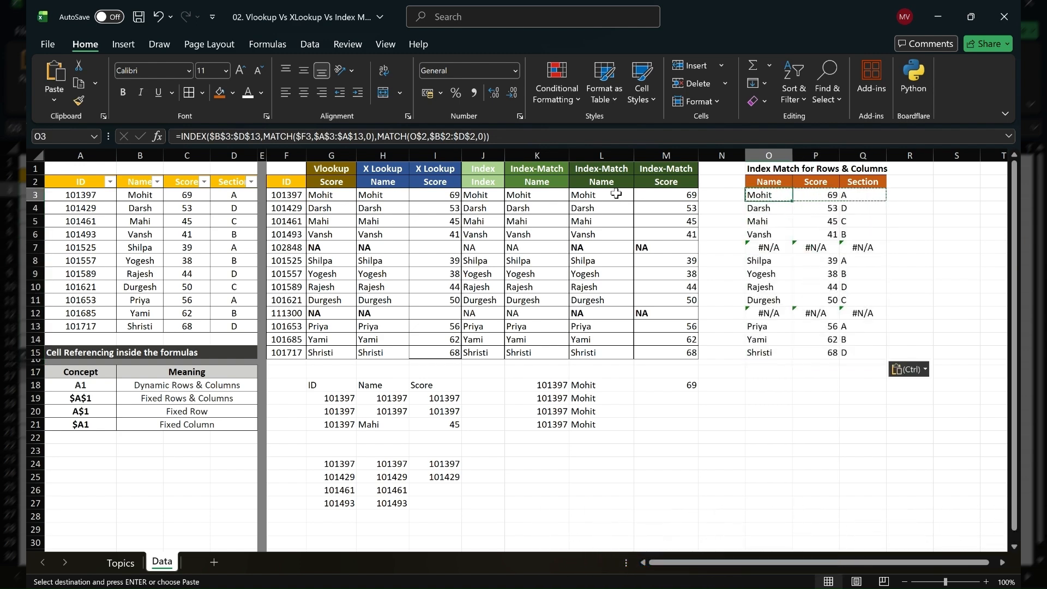
{"action": "key", "text": "ctrl+s"}
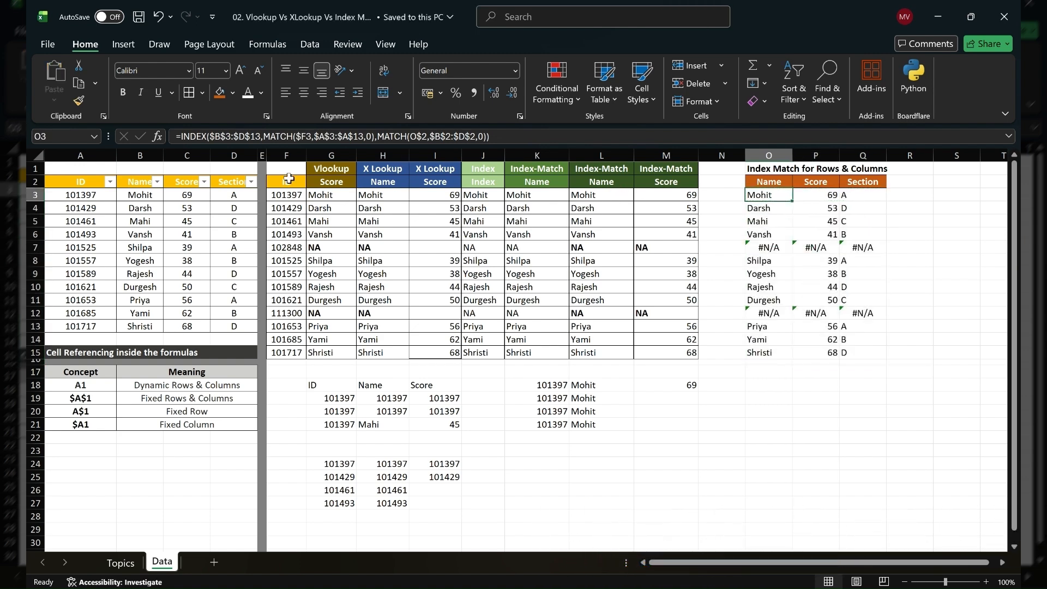
Wrap O3's INDEX-MATCH formula in IFERROR with an empty string "" as the fallback value.
{"action": "left_click", "coordinate": [182, 138]}
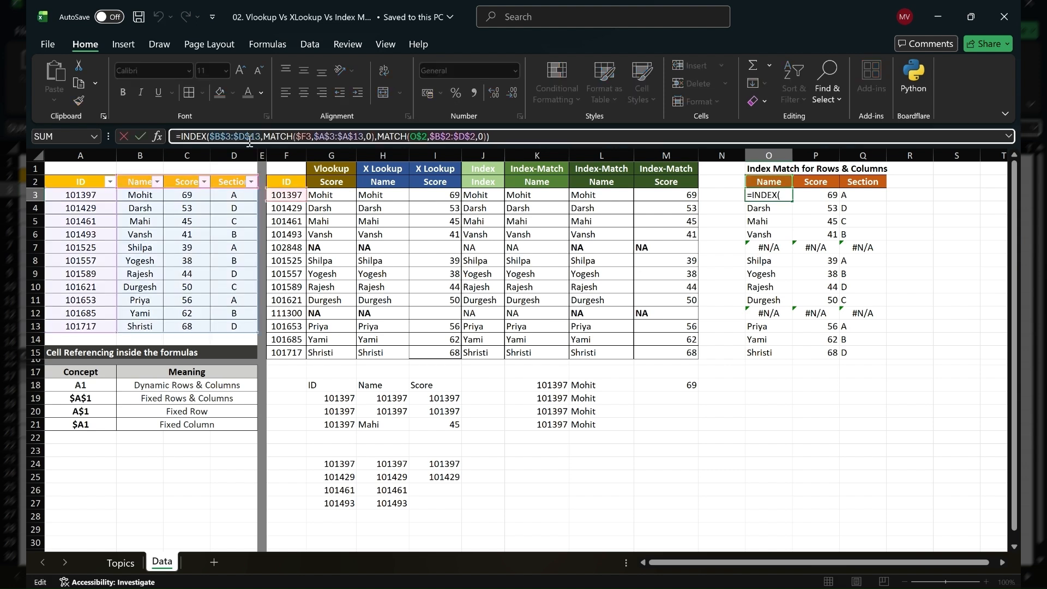
{"action": "type", "text": "IFERROR("}
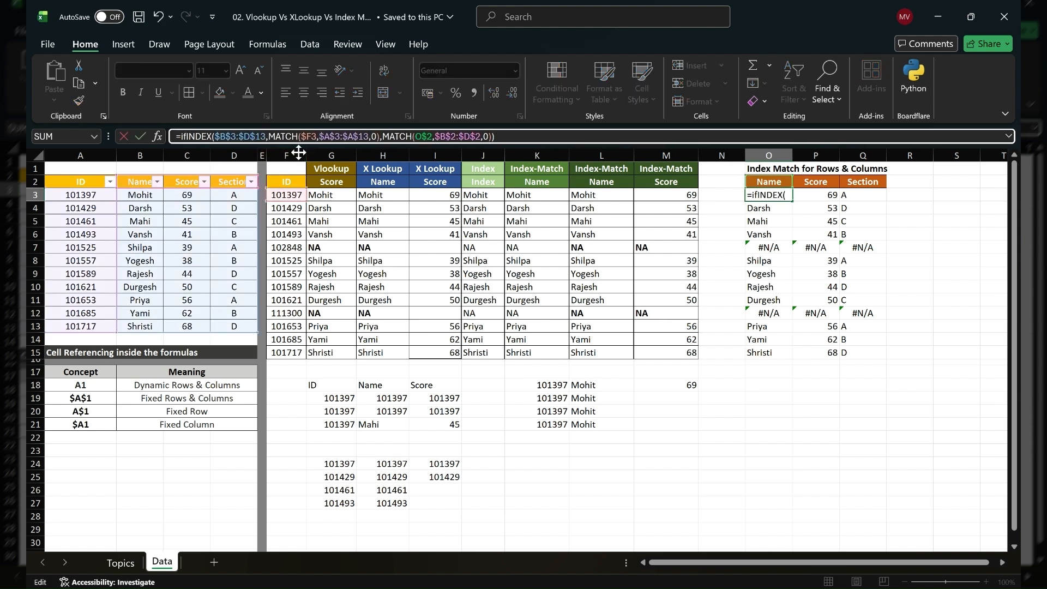
{"action": "left_click", "coordinate": [566, 134]}
{"action": "type", "text": ",\"\""}
{"action": "key", "text": "ctrl+Return"}
Copy the IFERROR formula from O3 over the whole Name, Score and Section table, O3:Q15.
{"action": "key", "text": "ctrl+c"}
{"action": "key", "text": "shift+Right"}
{"action": "key", "text": "shift+Right"}
{"action": "key", "text": "ctrl+shift+Down"}
{"action": "key", "text": "ctrl+v"}
{"action": "key", "text": "Down"}
{"action": "key", "text": "Down"}
{"action": "key", "text": "Down"}
{"action": "key", "text": "Up"}
{"action": "key", "text": "Up"}
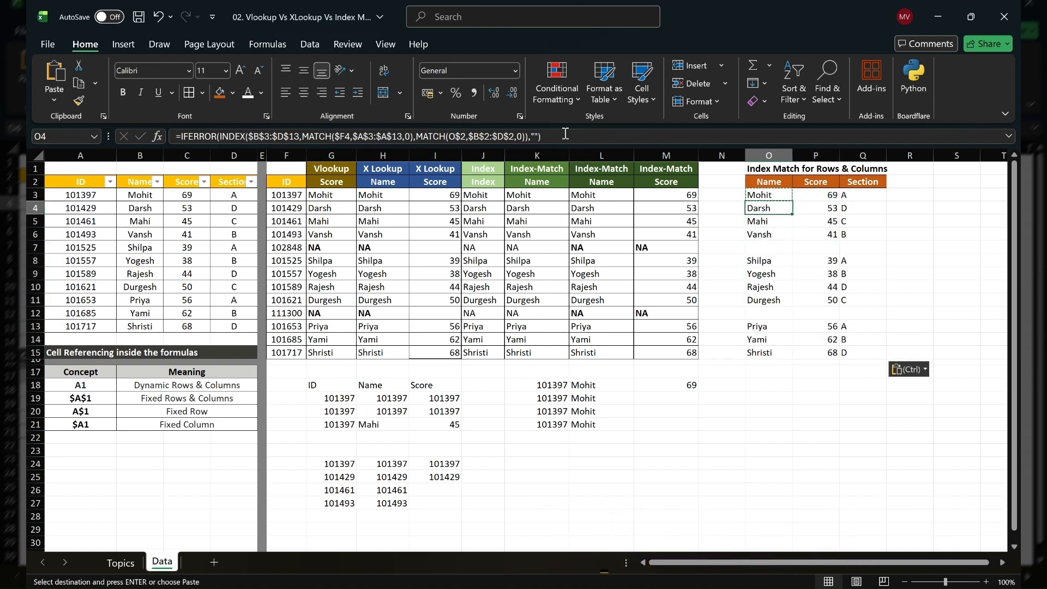